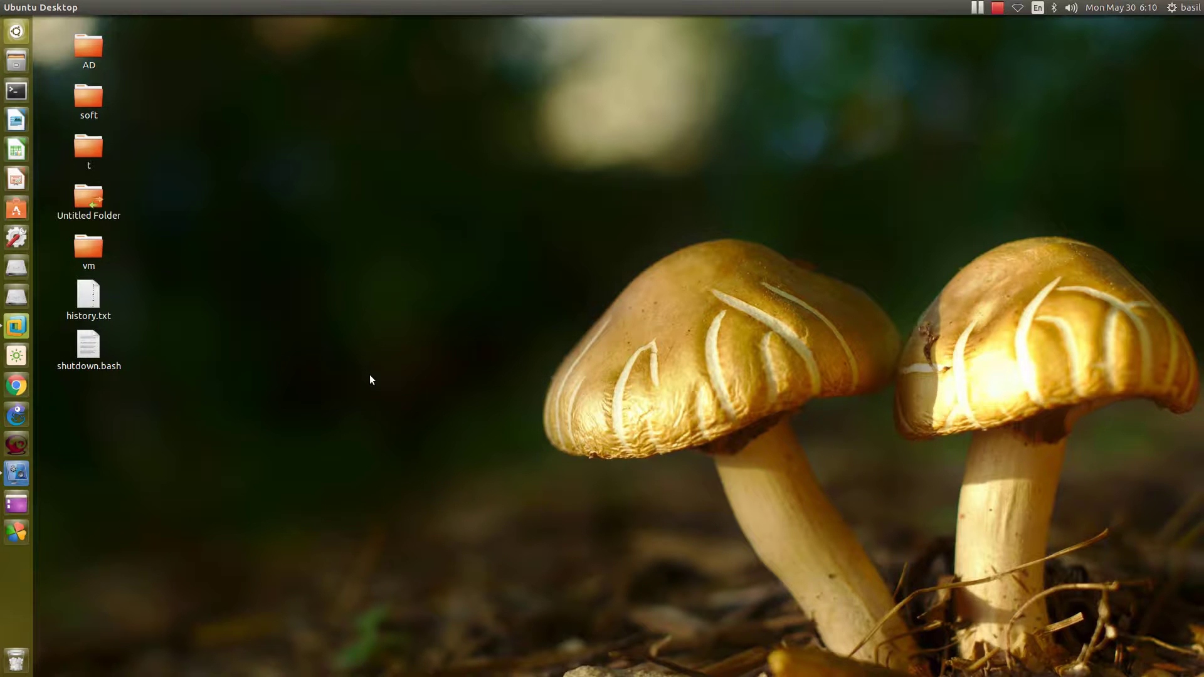
- Switch to the Windows Server virtual machine in VMware Workstation and insert a blank line below the WorkGroup environment question in the notes
{"action": "left_click", "coordinate": [16, 327]}
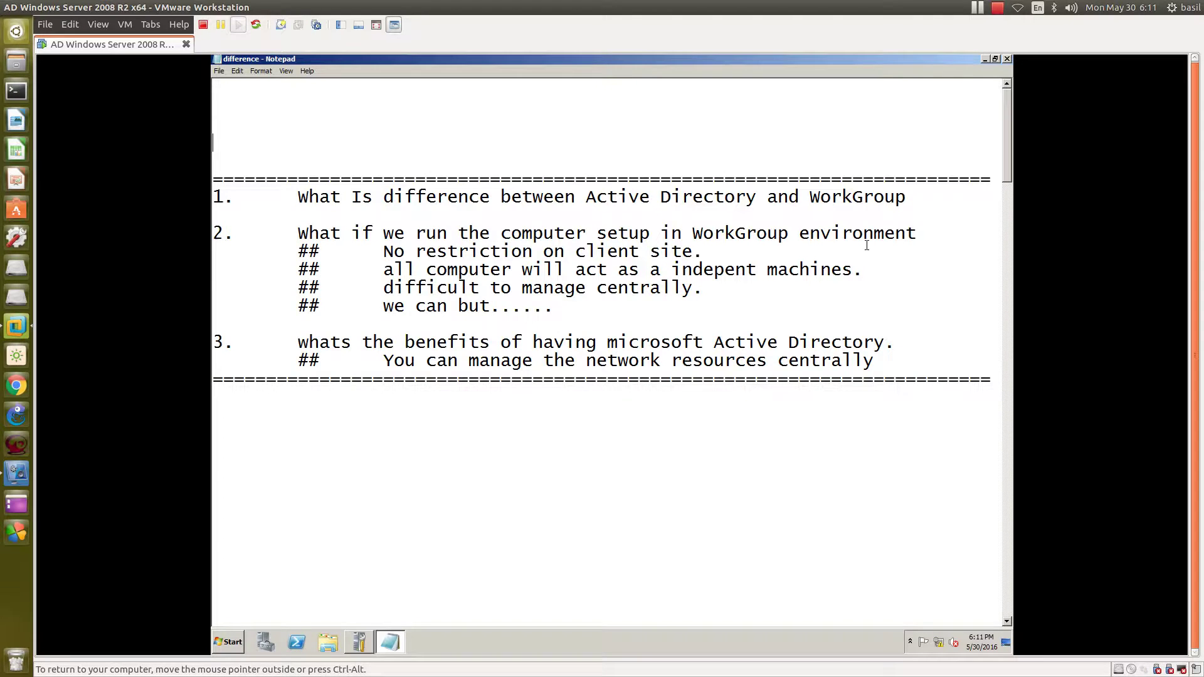
{"action": "left_click", "coordinate": [925, 232]}
{"action": "key", "text": "Return"}
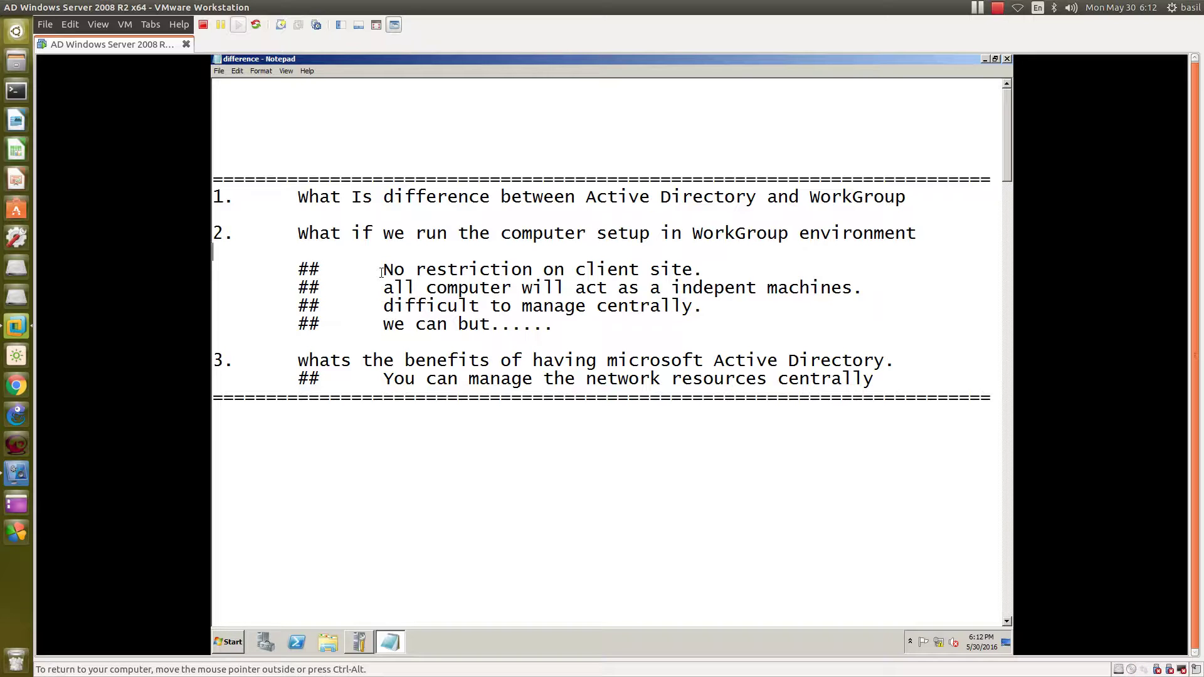
- Run gpedit.msc to open the Local Group Policy Editor, close Server Manager, and maximize the editor
{"action": "left_click", "coordinate": [230, 644]}
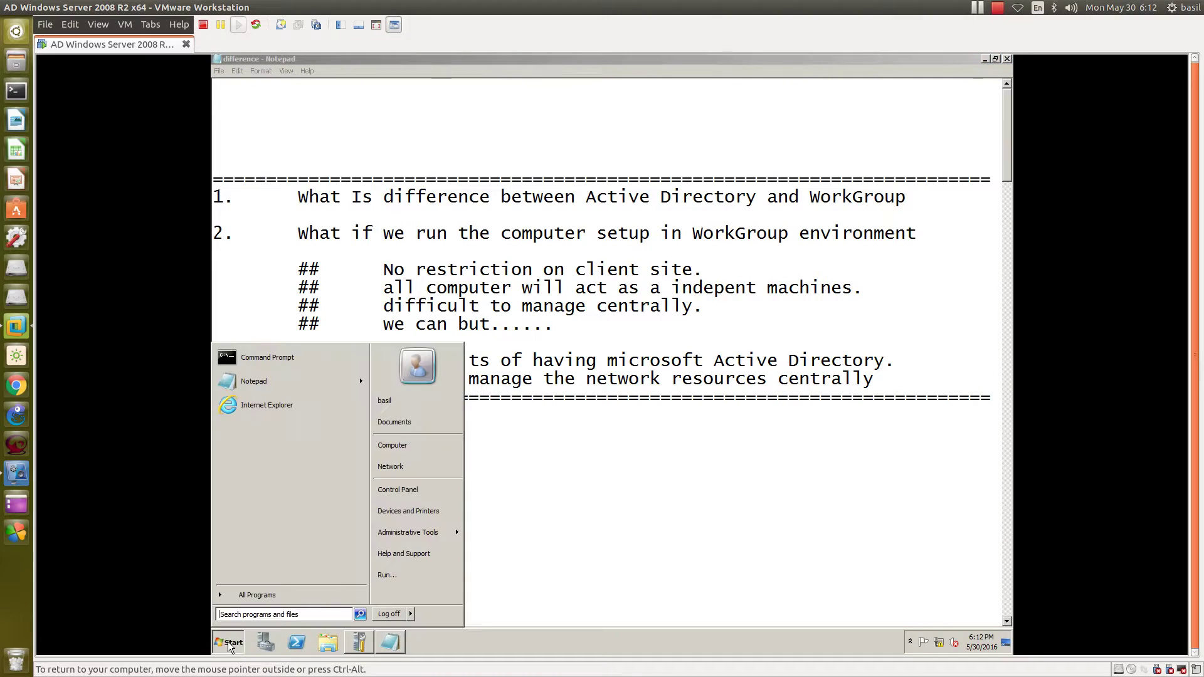
{"action": "left_click", "coordinate": [389, 574]}
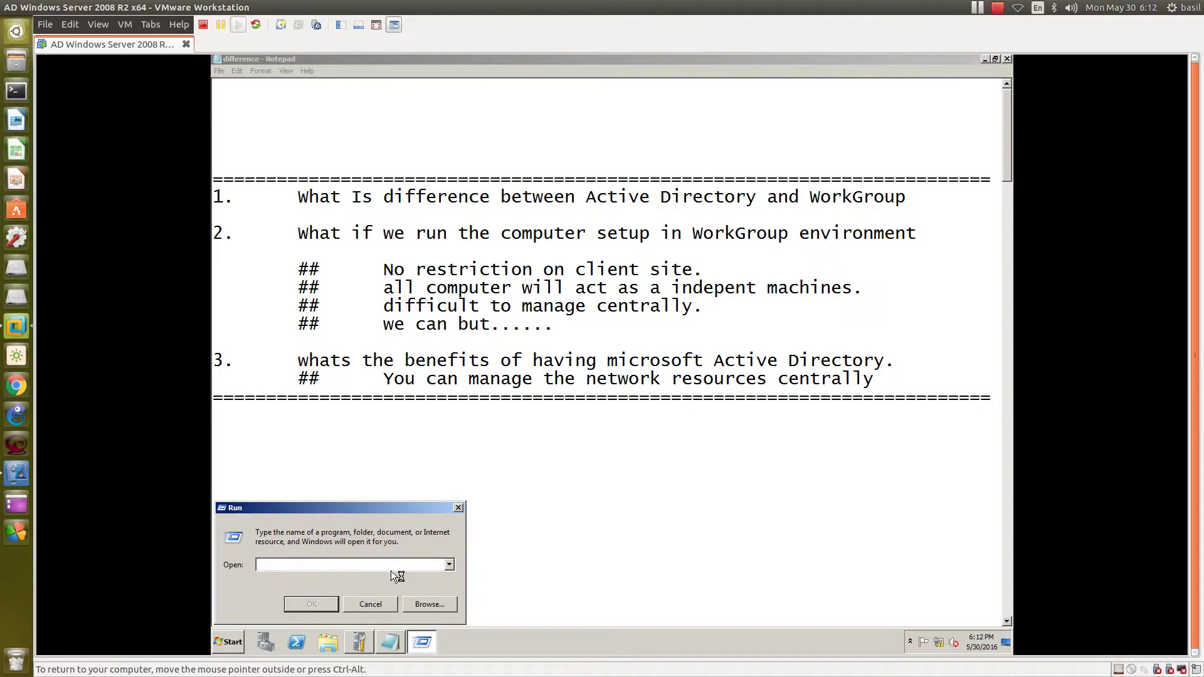
{"action": "type", "text": "gpedit."}
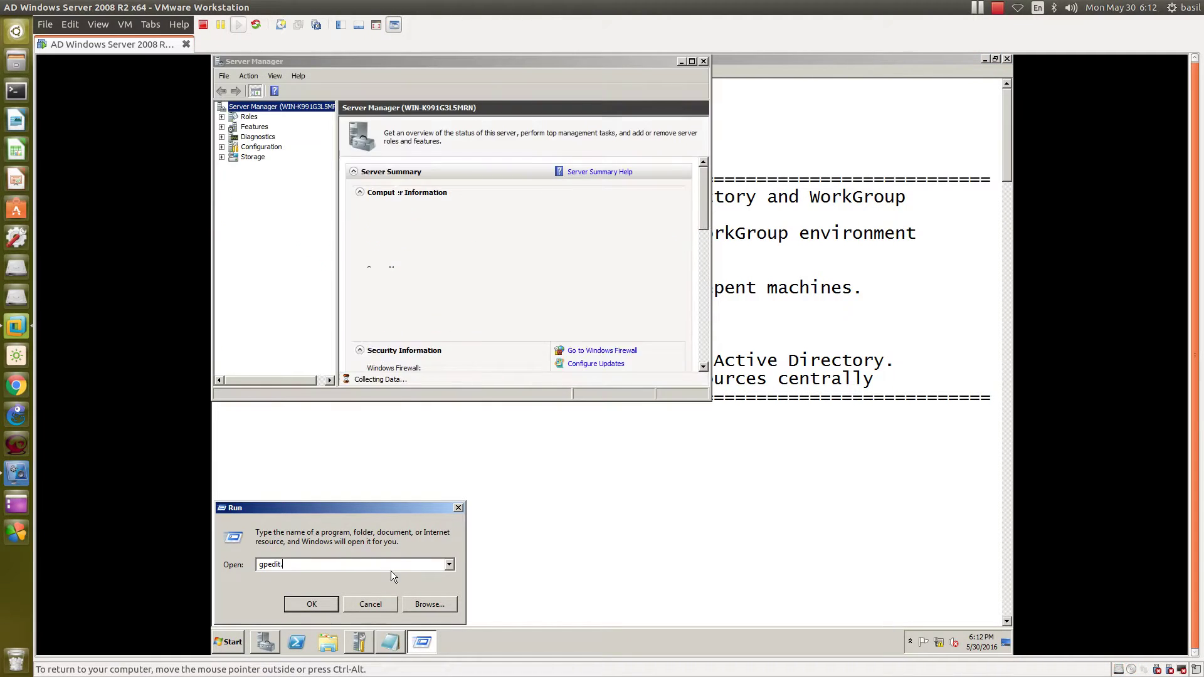
{"action": "type", "text": "msc"}
{"action": "key", "text": "Return"}
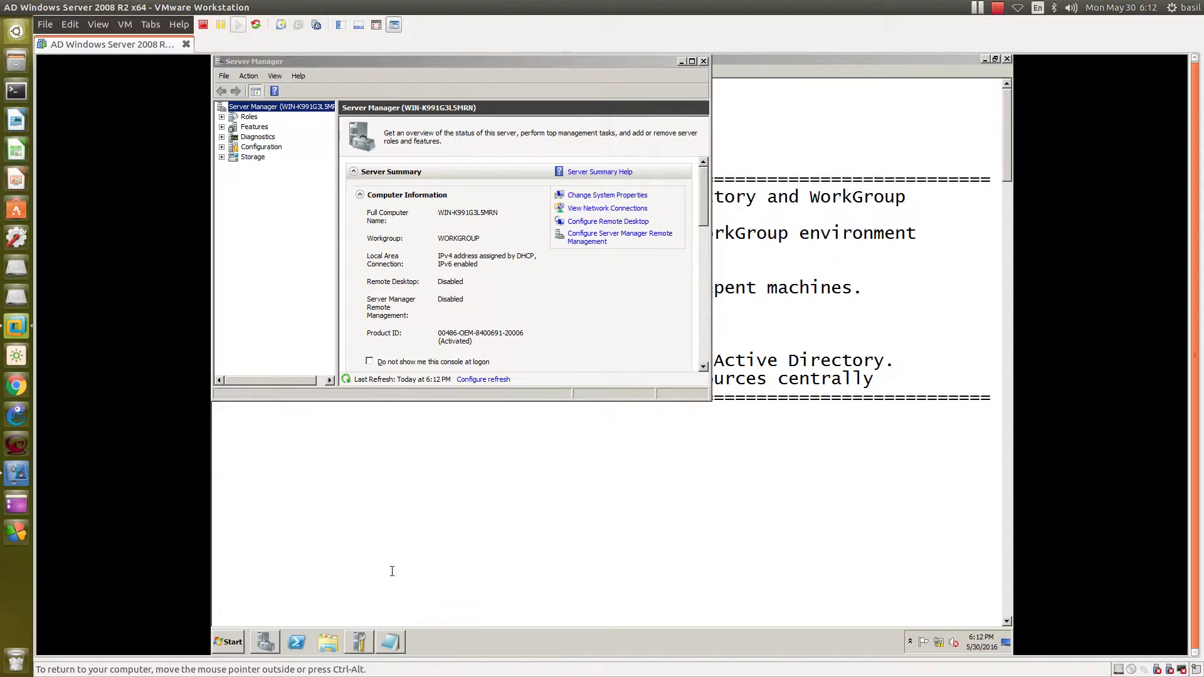
{"action": "left_click", "coordinate": [704, 62]}
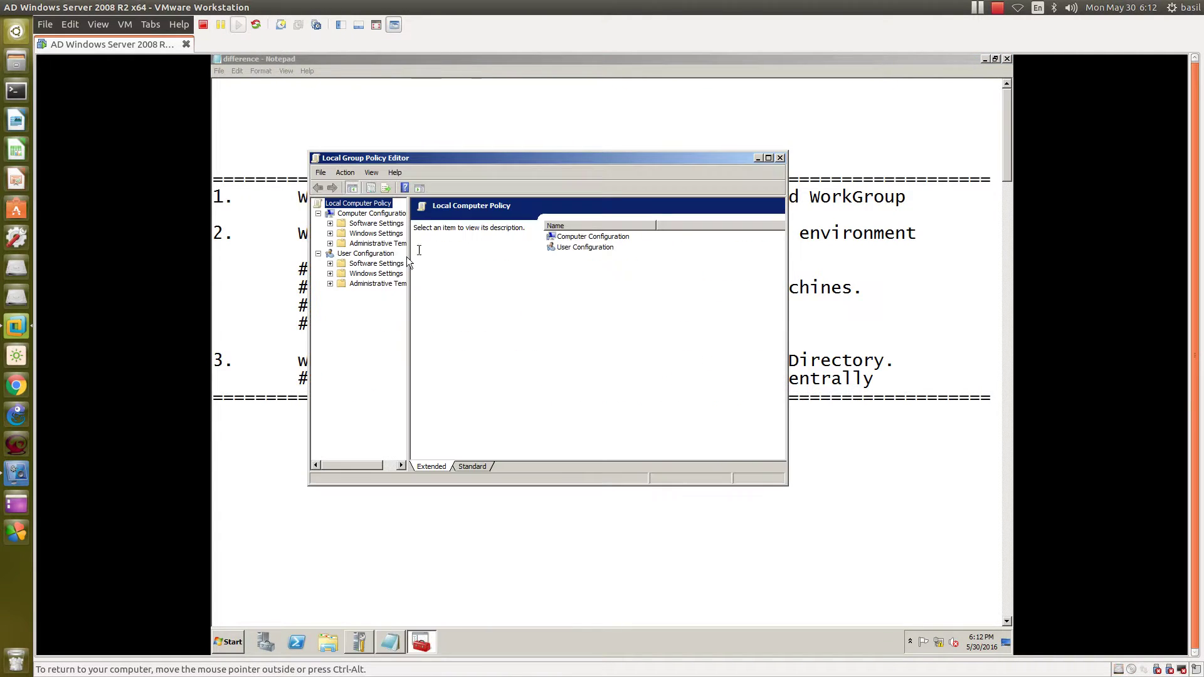
{"action": "double_click", "coordinate": [419, 156]}
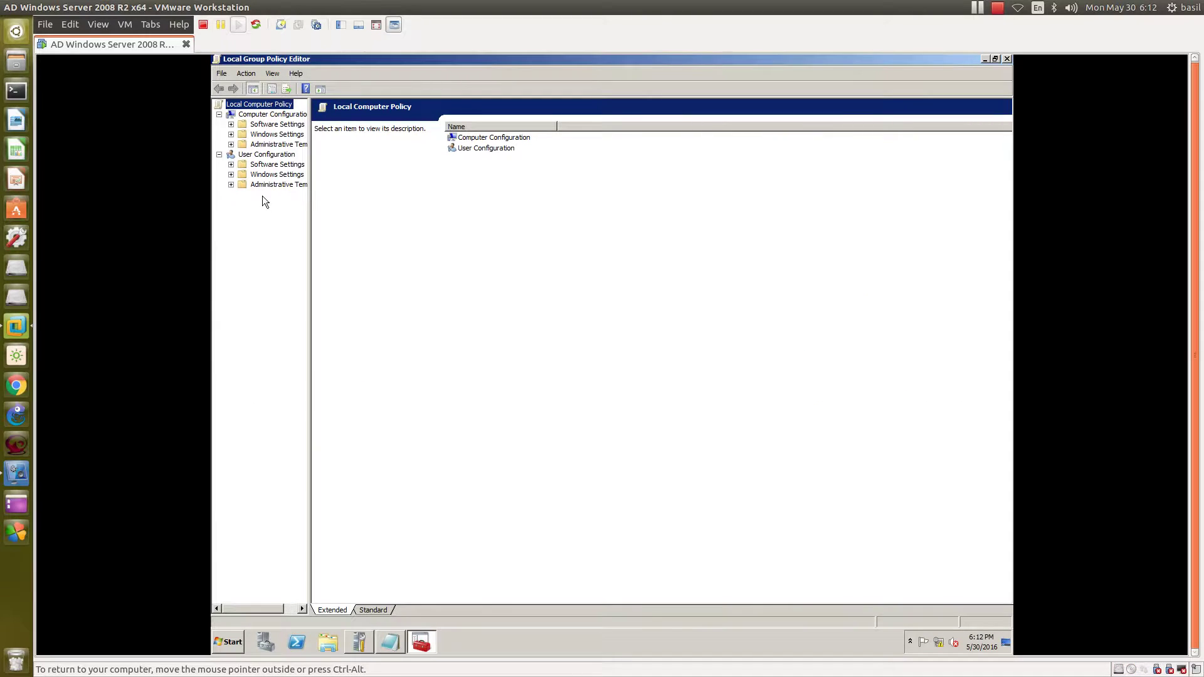
- Examine the User Configuration policies for logon scripts, Control Panel, Desktop and Active Directory, and close the policy editor
{"action": "left_click", "coordinate": [231, 174]}
{"action": "left_click", "coordinate": [270, 185]}
{"action": "left_click", "coordinate": [231, 215]}
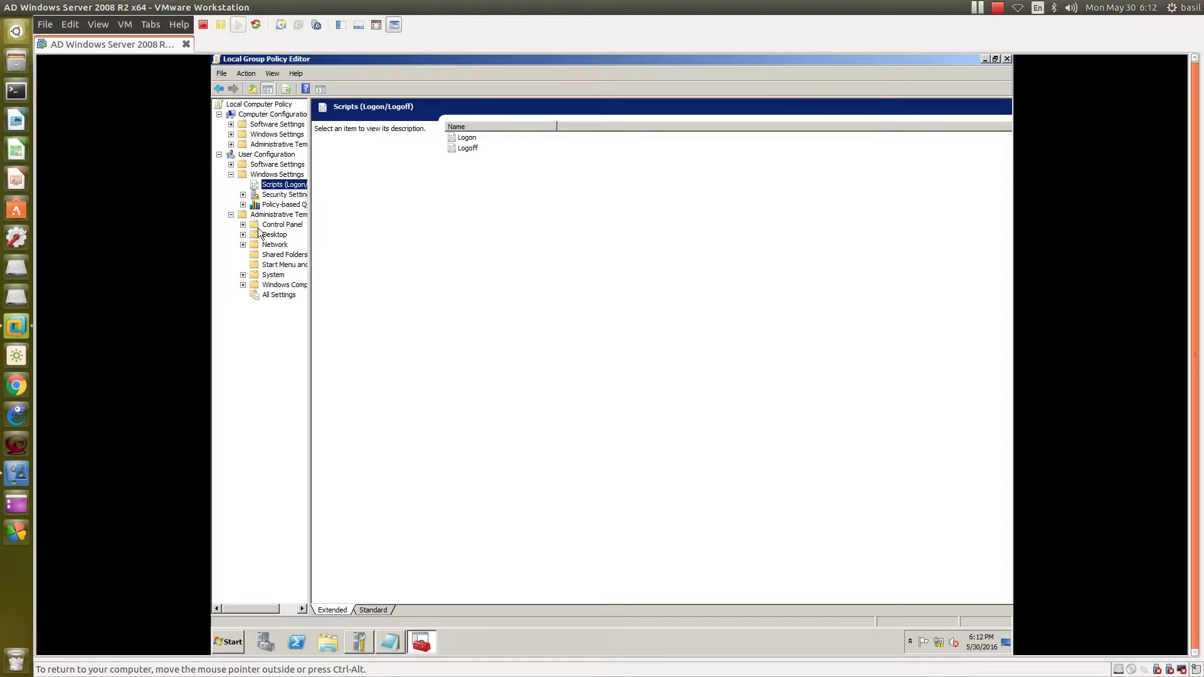
{"action": "left_click", "coordinate": [286, 225]}
{"action": "left_click", "coordinate": [243, 224]}
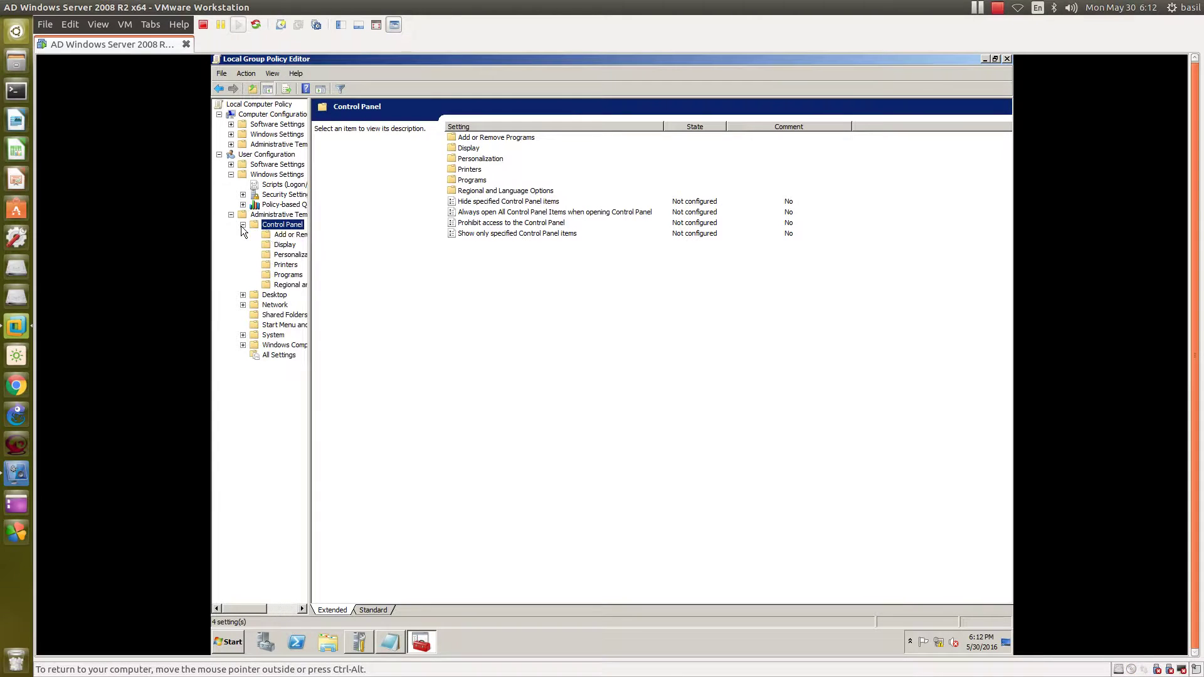
{"action": "left_click", "coordinate": [279, 237]}
{"action": "left_click", "coordinate": [275, 295]}
{"action": "left_click", "coordinate": [243, 295]}
{"action": "left_click", "coordinate": [281, 305]}
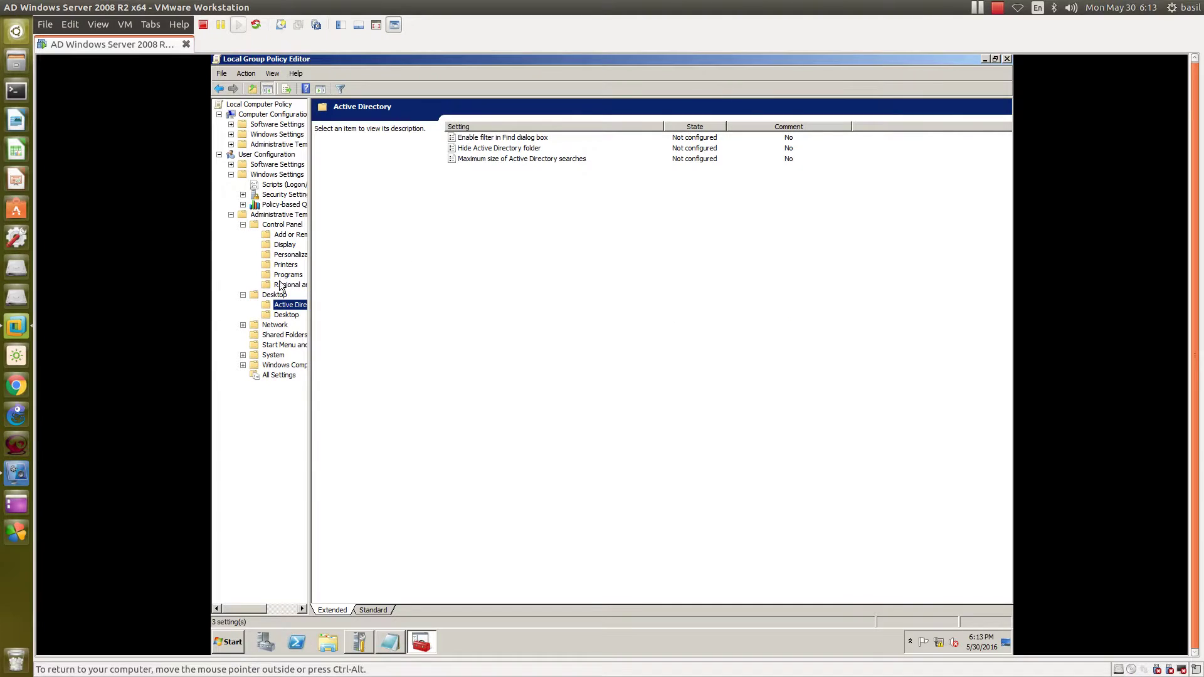
{"action": "left_click", "coordinate": [1006, 59]}
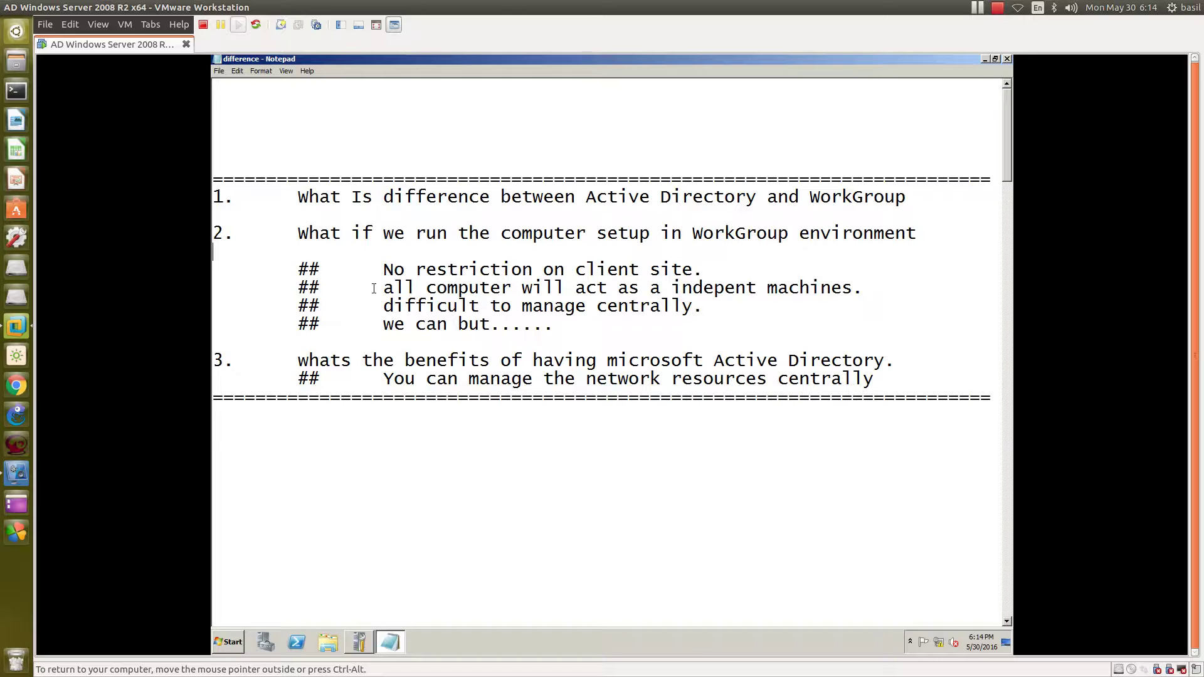
- Add "AD" after "Active Directory" in the third question of the notes, keeping a period at the end
{"action": "type", "text": "."}
{"action": "type", "text": "AD"}
- Delete four of the blank lines above "What is Domain?" in the notes
{"action": "scroll", "coordinate": [728, 427], "scroll_direction": "down", "scroll_amount": 7}
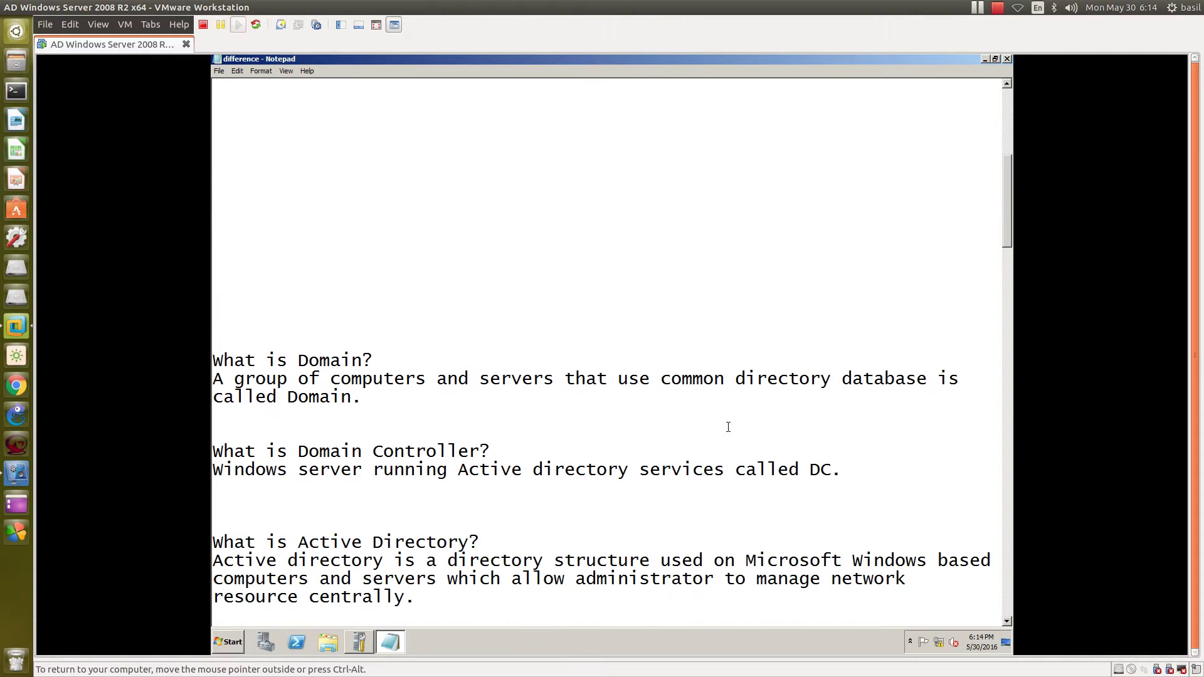
{"action": "scroll", "coordinate": [728, 428], "scroll_direction": "down", "scroll_amount": 1}
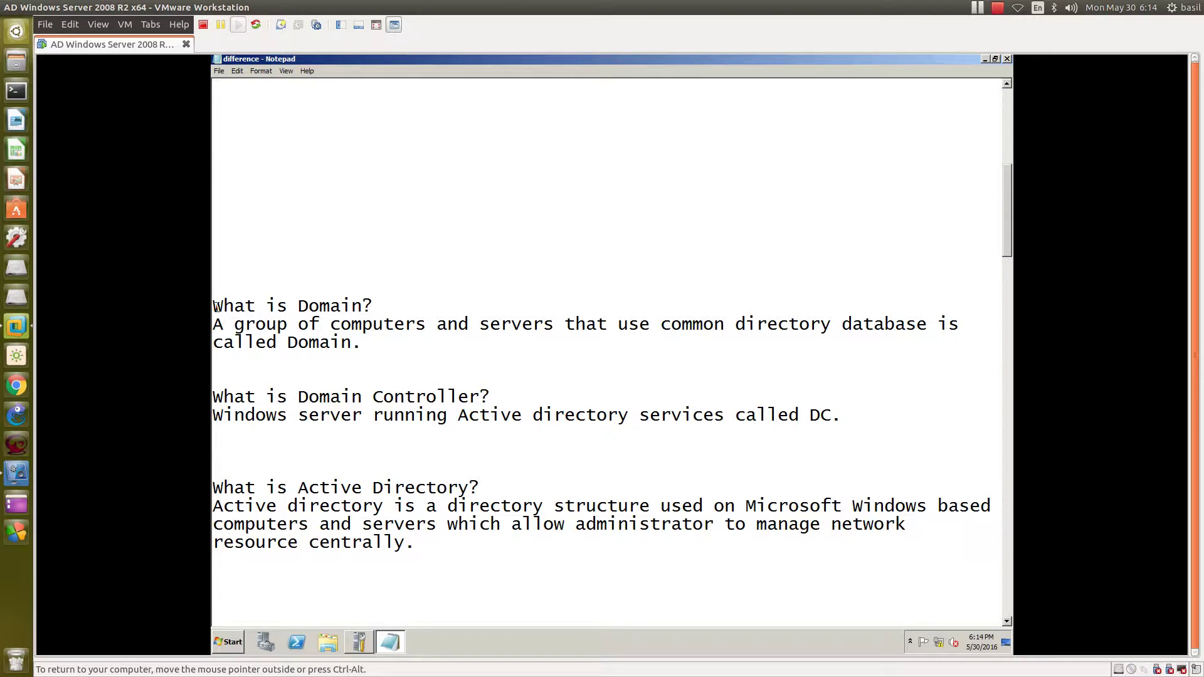
{"action": "key", "text": "Delete"}
{"action": "key", "text": "Delete"}
{"action": "key", "text": "Delete"}
{"action": "key", "text": "Delete"}
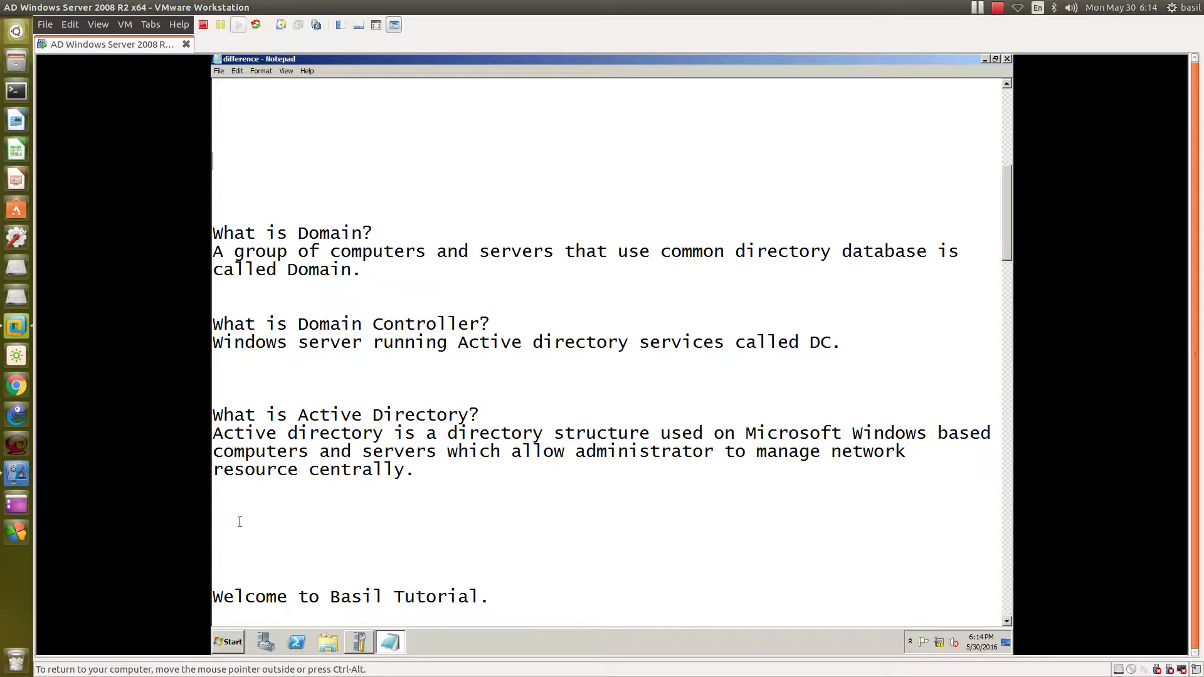
- Insert four blank lines between the Active Directory definition and the welcome line
{"action": "key", "text": "Return"}
{"action": "key", "text": "Return"}
{"action": "key", "text": "Return"}
{"action": "key", "text": "Return"}
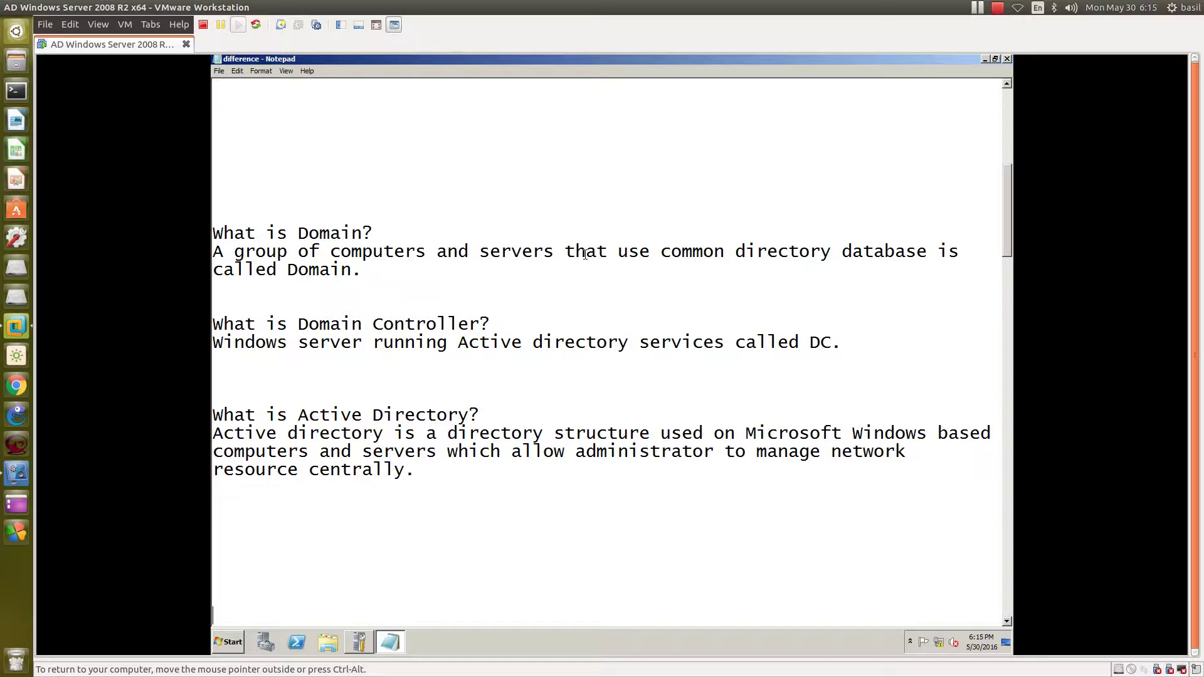
- Review the Domain, Domain Controller and Active Directory definitions, highlighting "database" and other key text, and return to the questions at the start
{"action": "left_click_drag", "start_coordinate": [841, 251], "coordinate": [926, 251]}
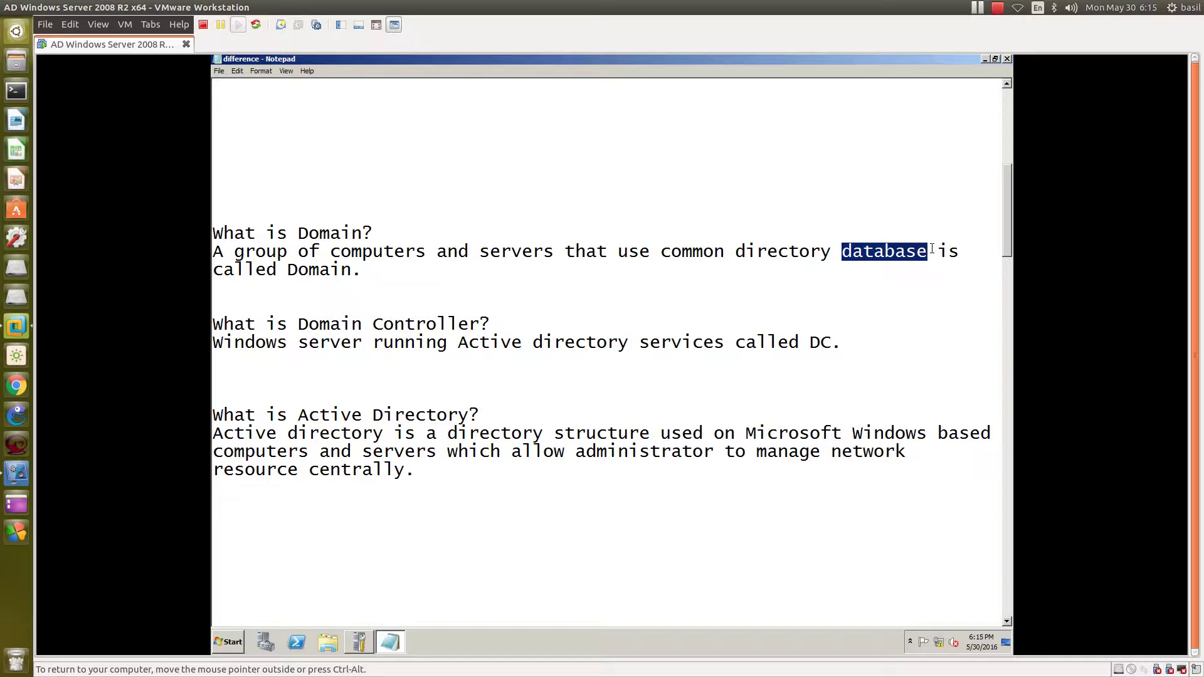
{"action": "key", "text": "ctrl+alt"}
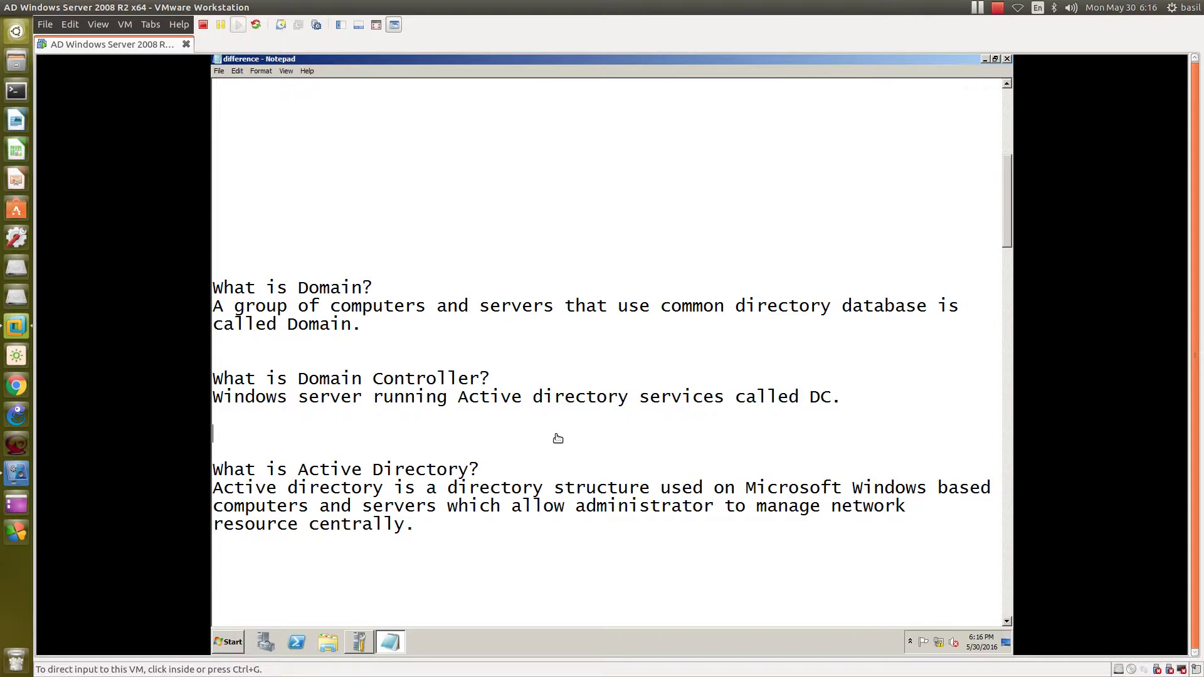
{"action": "left_click", "coordinate": [736, 313]}
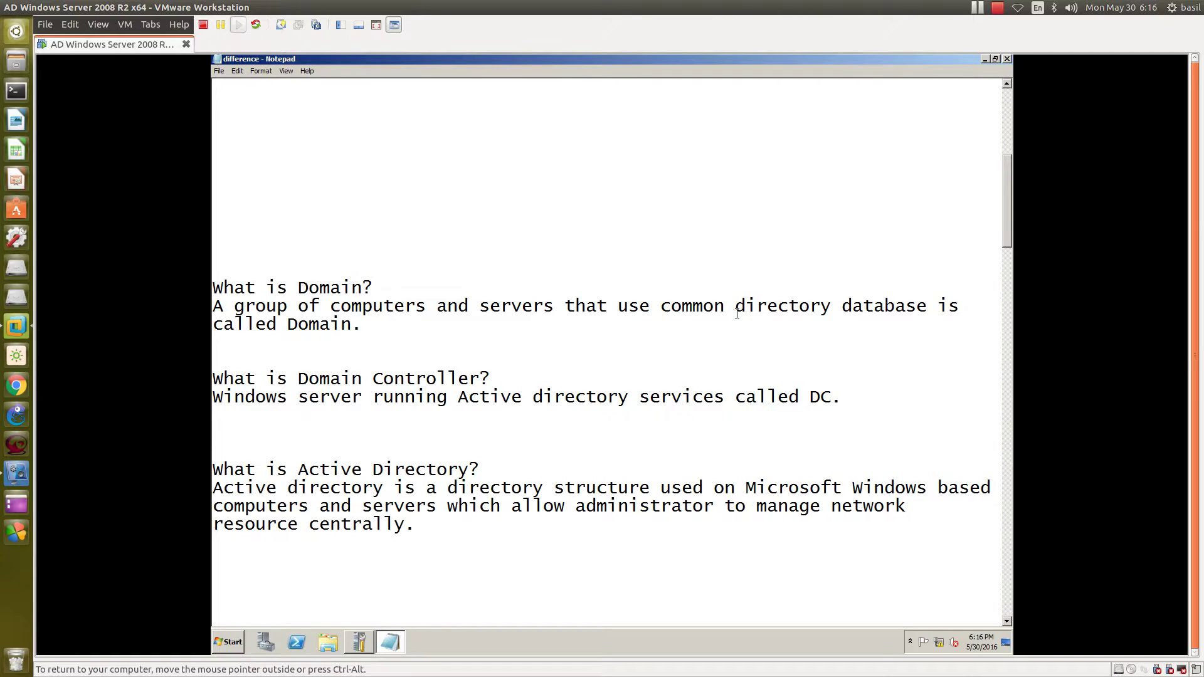
{"action": "mouse_move", "coordinate": [841, 306]}
{"action": "left_mouse_down"}
{"action": "mouse_move", "coordinate": [927, 307]}
{"action": "mouse_move", "coordinate": [845, 317]}
{"action": "left_mouse_up"}
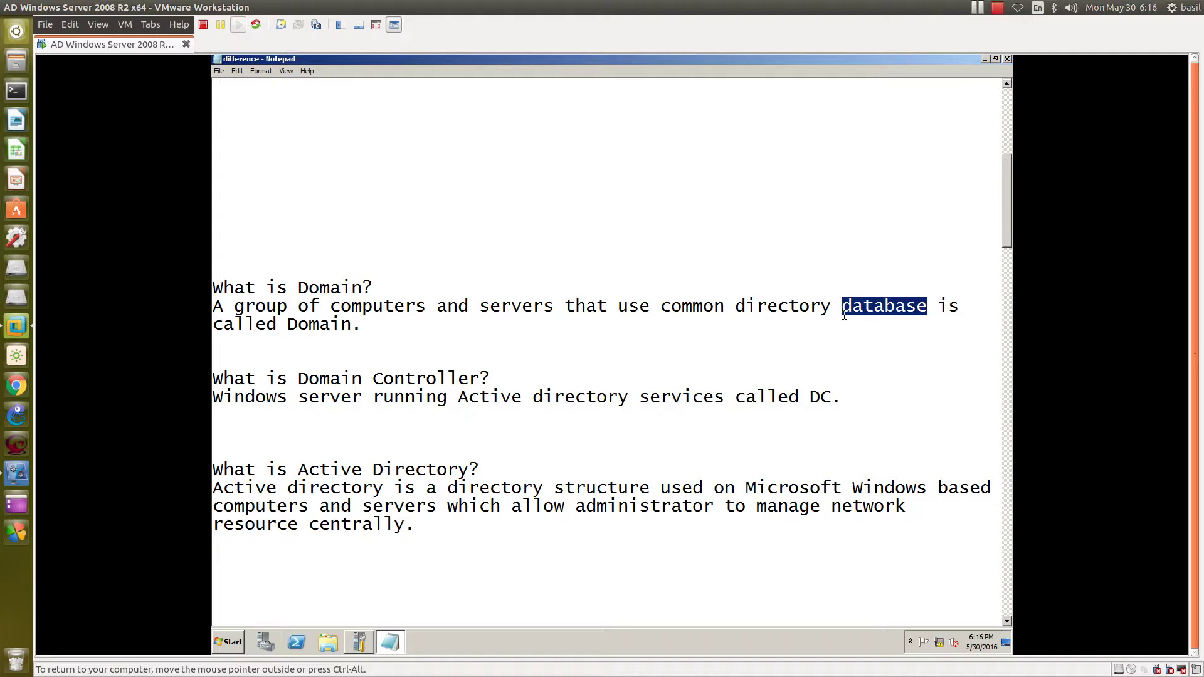
{"action": "mouse_move", "coordinate": [812, 407]}
{"action": "left_mouse_down"}
{"action": "mouse_move", "coordinate": [833, 402]}
{"action": "mouse_move", "coordinate": [814, 407]}
{"action": "left_mouse_up"}
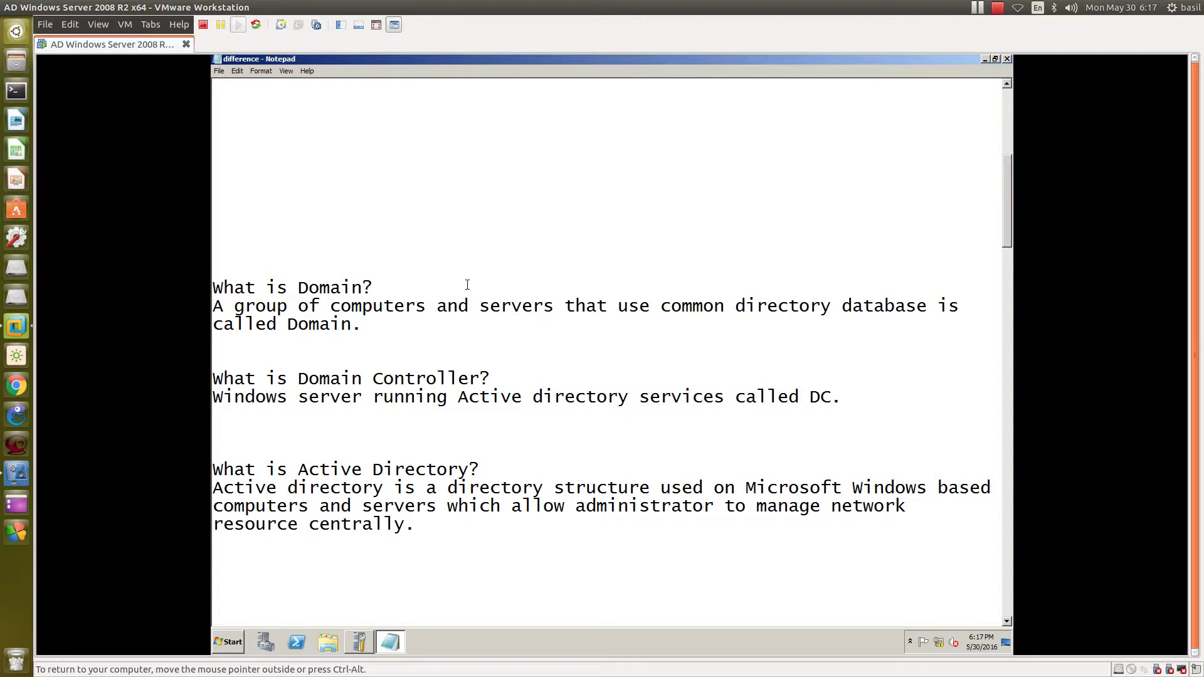
{"action": "left_click_drag", "start_coordinate": [423, 530], "coordinate": [213, 270]}
{"action": "scroll", "coordinate": [216, 271], "scroll_direction": "up", "scroll_amount": 7}
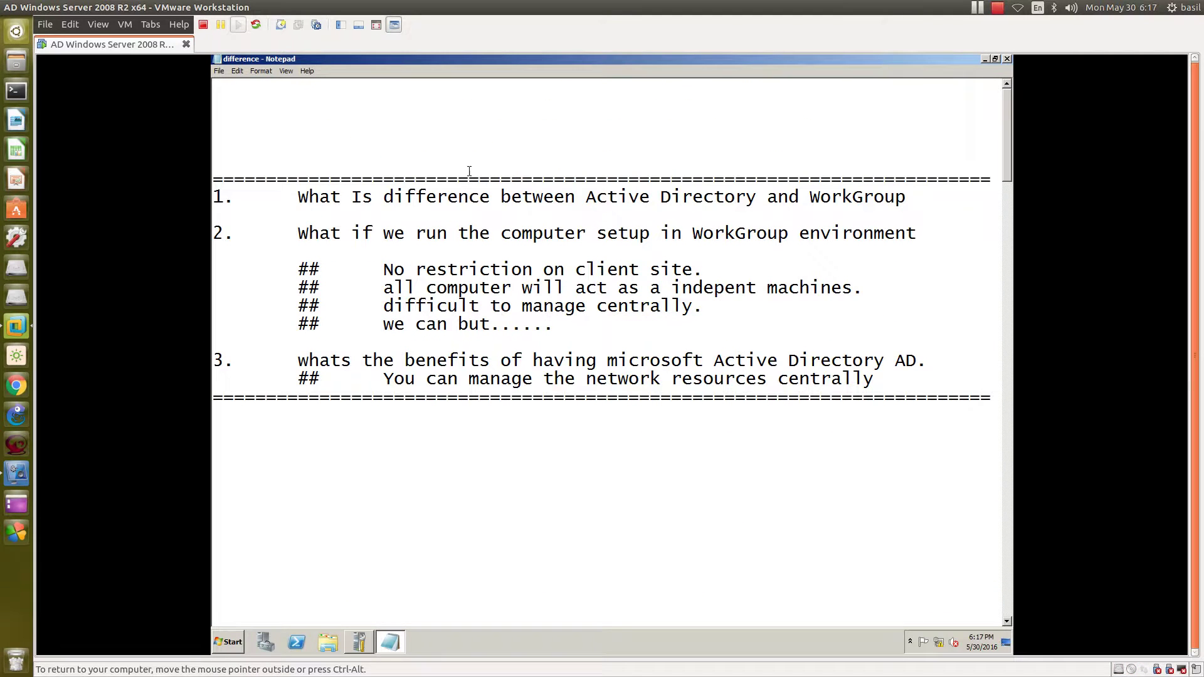
- Minimize the notes, check the Windows edition and workgroup details in the computer's System properties, and close them
{"action": "left_click", "coordinate": [390, 643]}
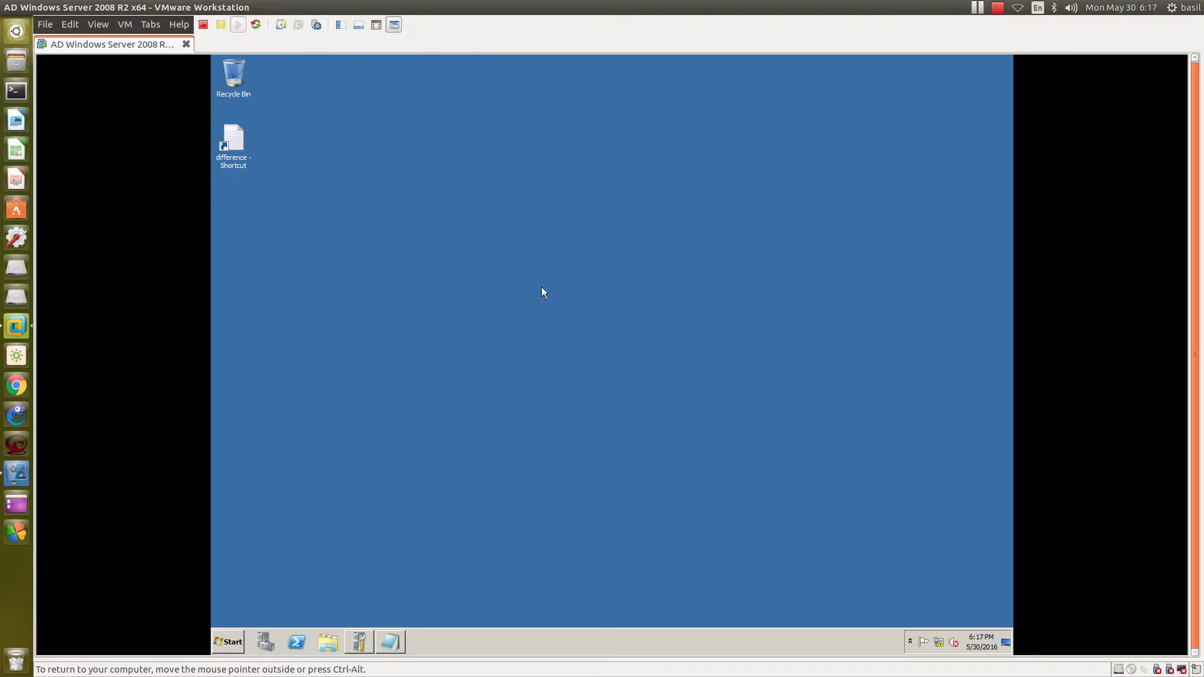
{"action": "right_click", "coordinate": [353, 281]}
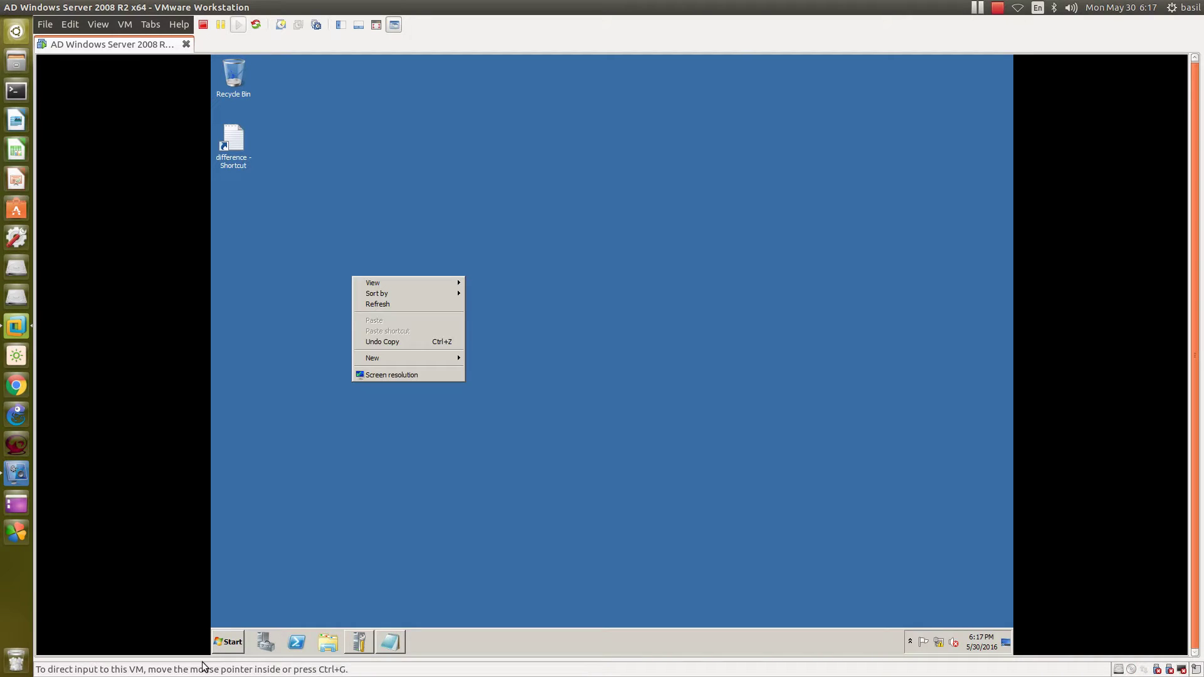
{"action": "left_click", "coordinate": [225, 642]}
{"action": "right_click", "coordinate": [416, 446]}
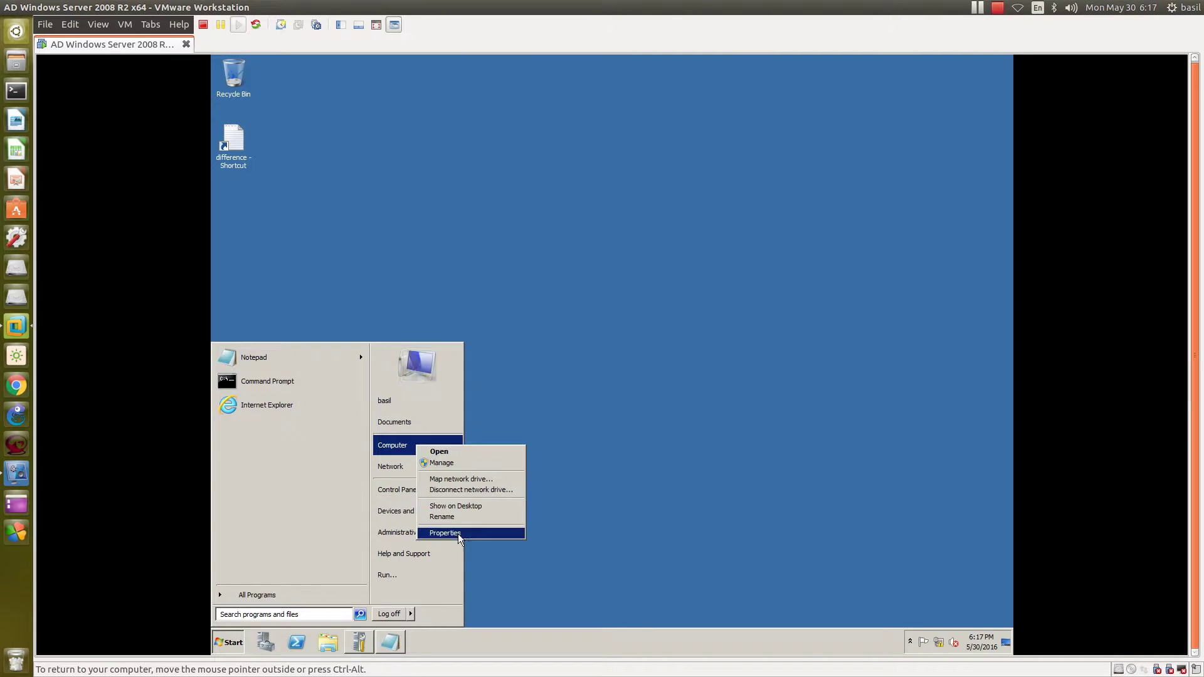
{"action": "left_click", "coordinate": [468, 528]}
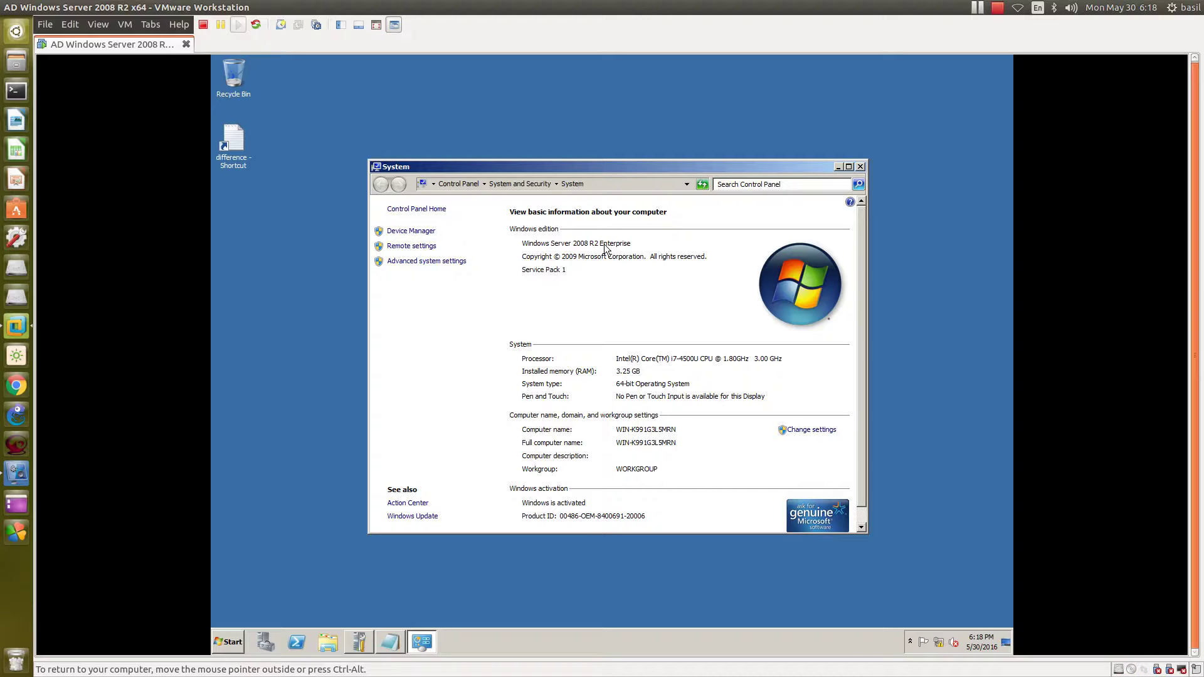
{"action": "right_click", "coordinate": [457, 126]}
{"action": "left_click", "coordinate": [483, 154]}
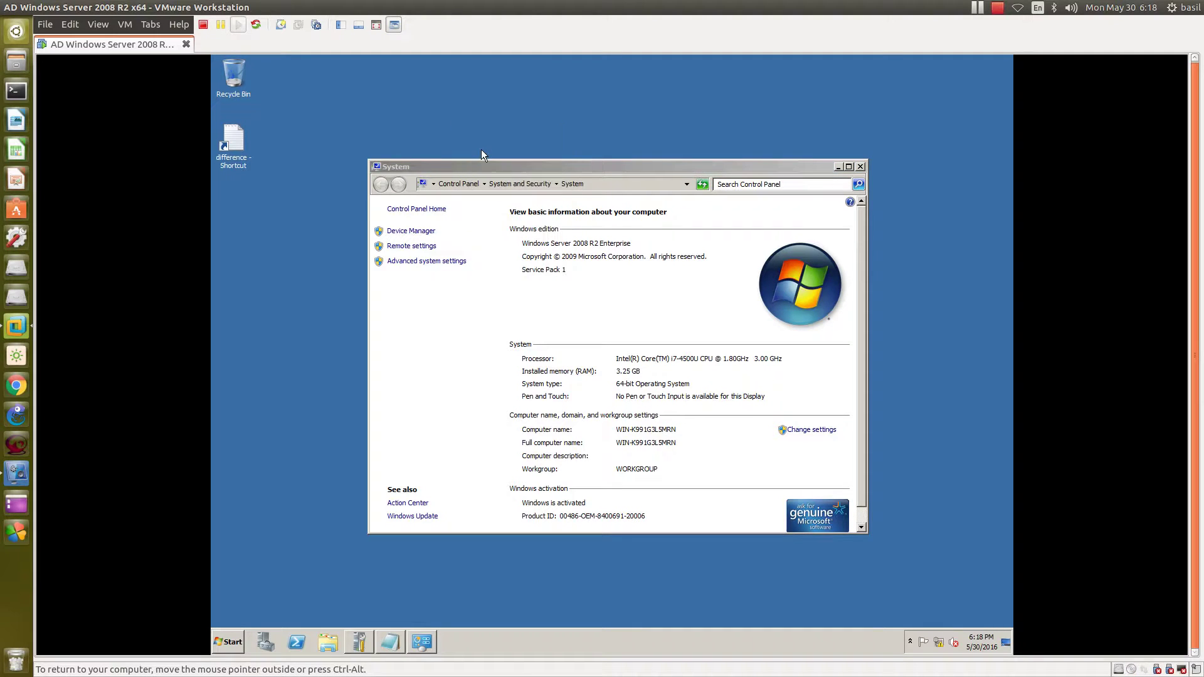
{"action": "left_click", "coordinate": [861, 166]}
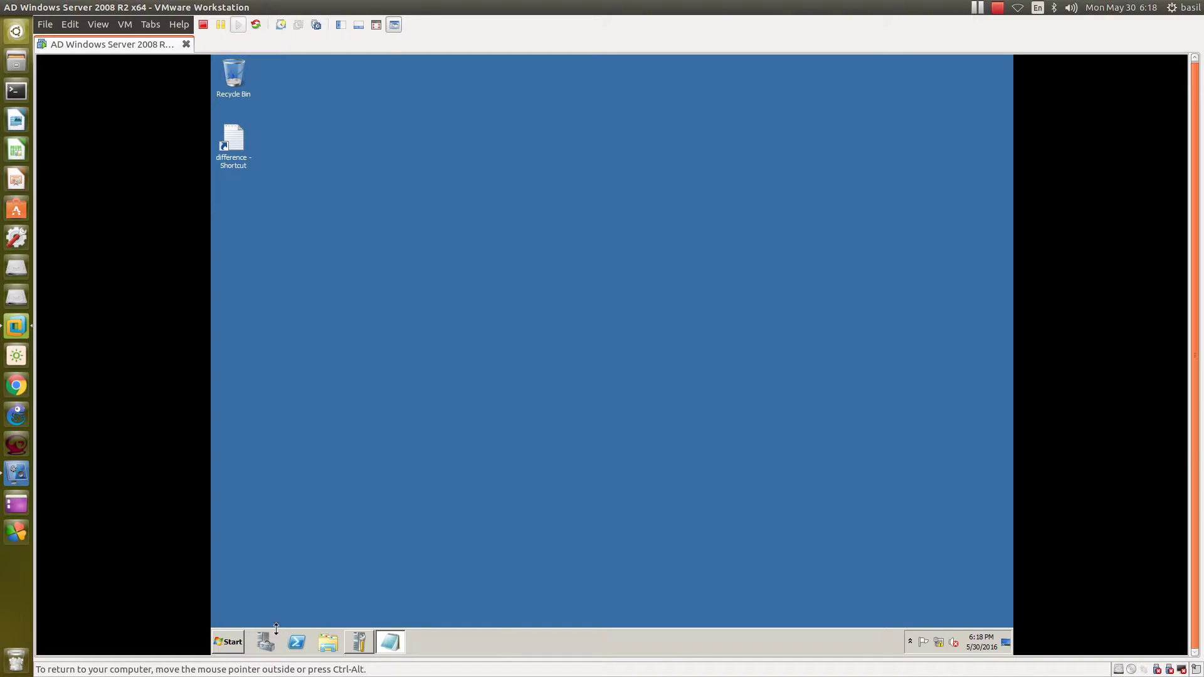
- Bring up Initial Configuration Tasks, view the Local Area Connection properties under network configuration, and close both network windows
{"action": "left_click", "coordinate": [359, 642]}
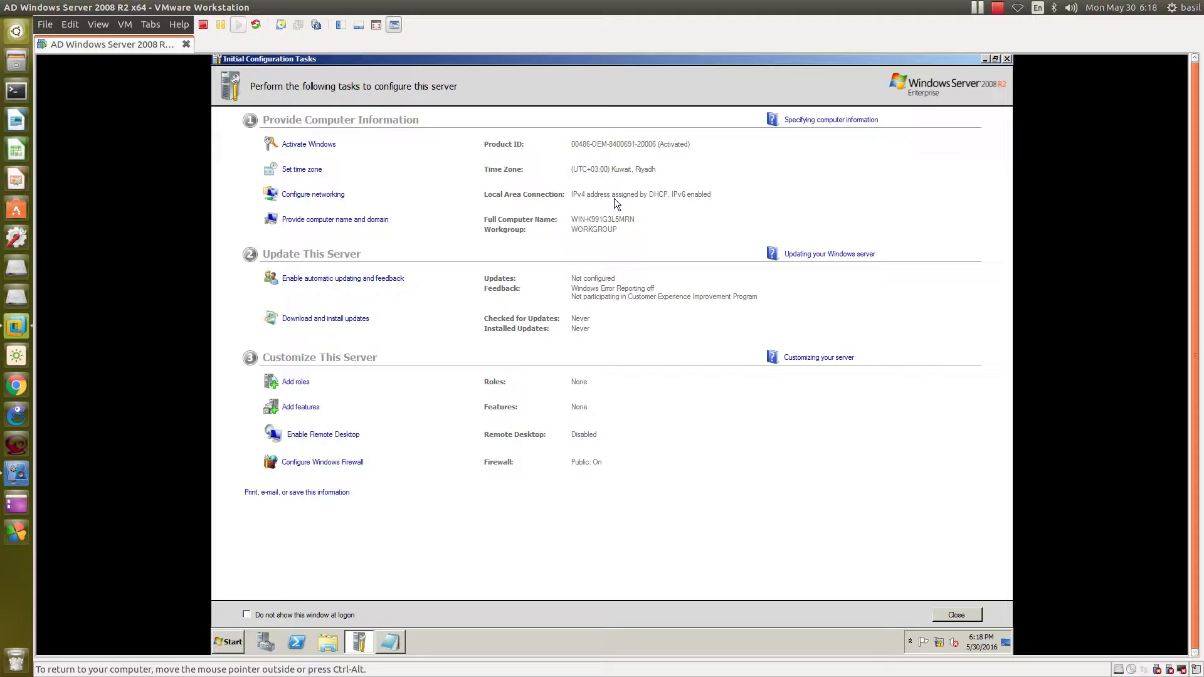
{"action": "left_click", "coordinate": [315, 196]}
{"action": "right_click", "coordinate": [439, 242]}
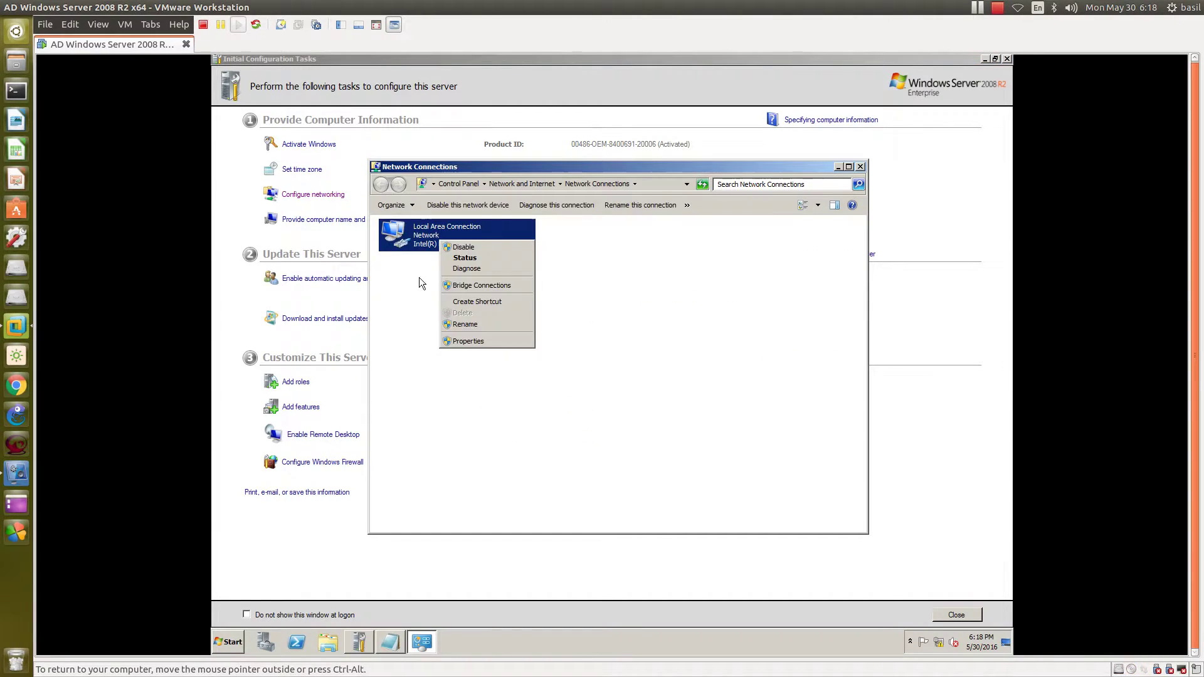
{"action": "left_click", "coordinate": [491, 341]}
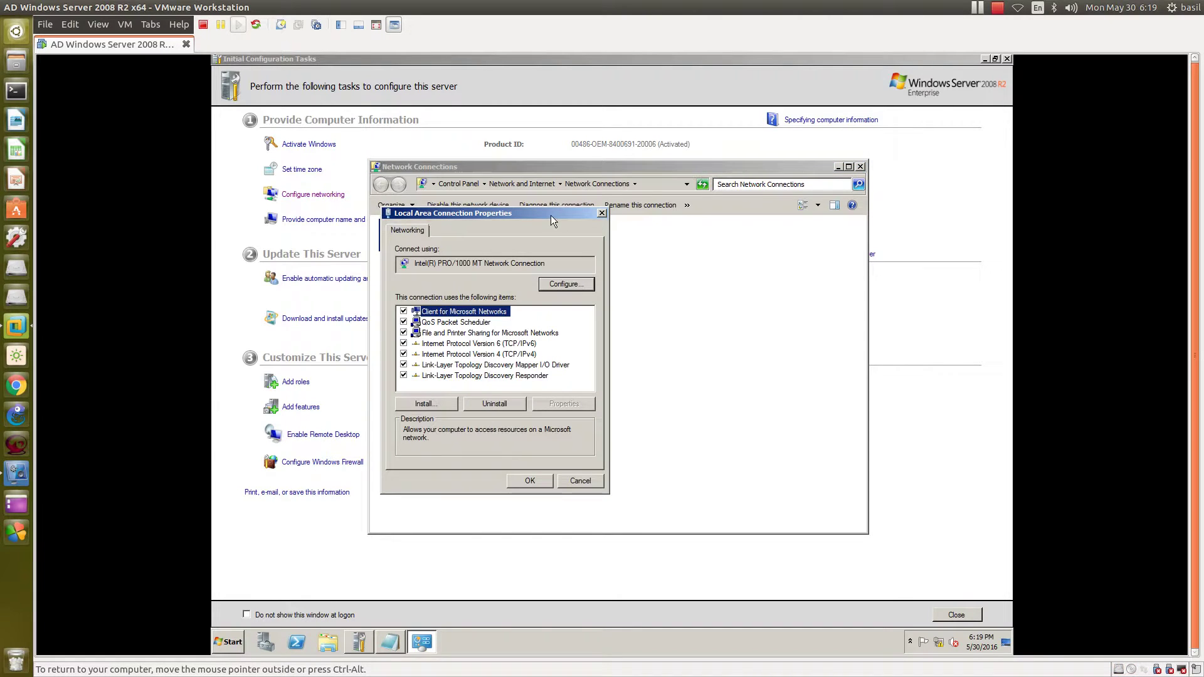
{"action": "left_click_drag", "start_coordinate": [551, 220], "coordinate": [752, 237]}
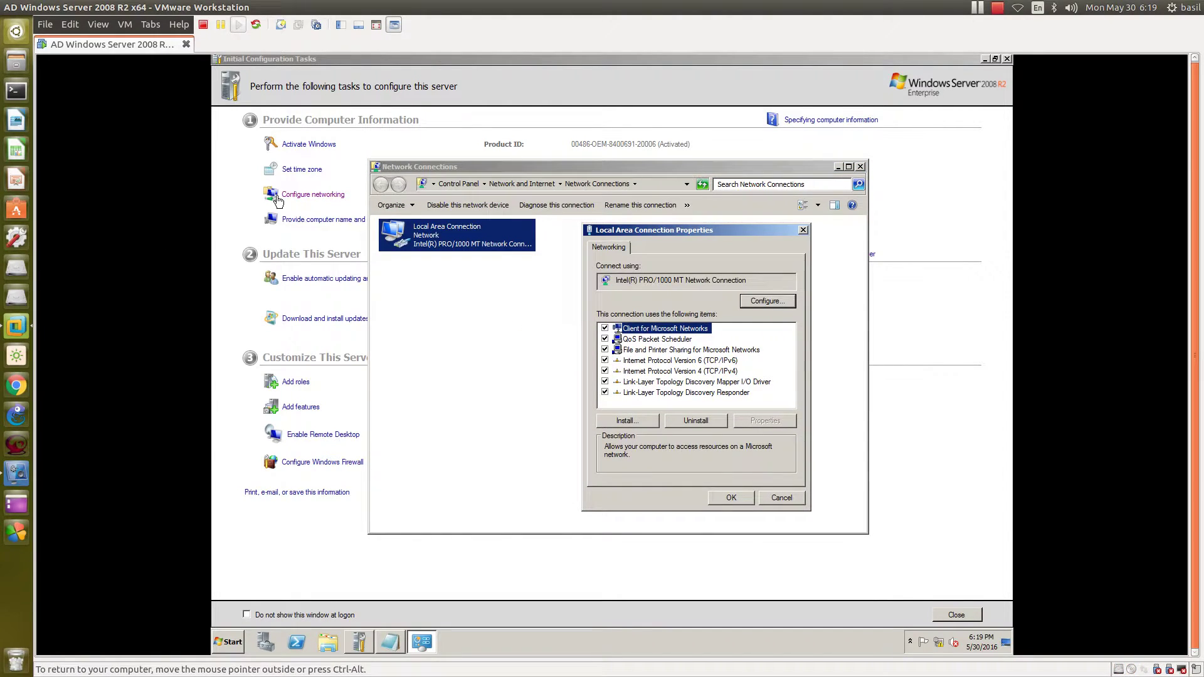
{"action": "left_click", "coordinate": [803, 230]}
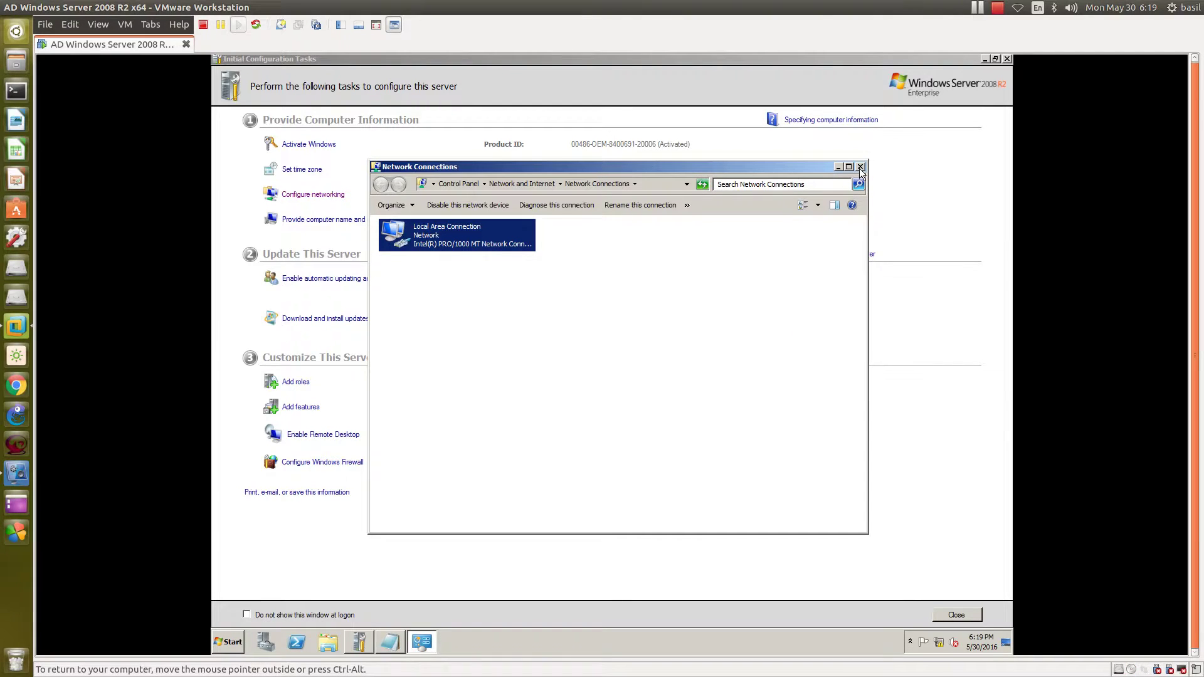
{"action": "left_click", "coordinate": [861, 166]}
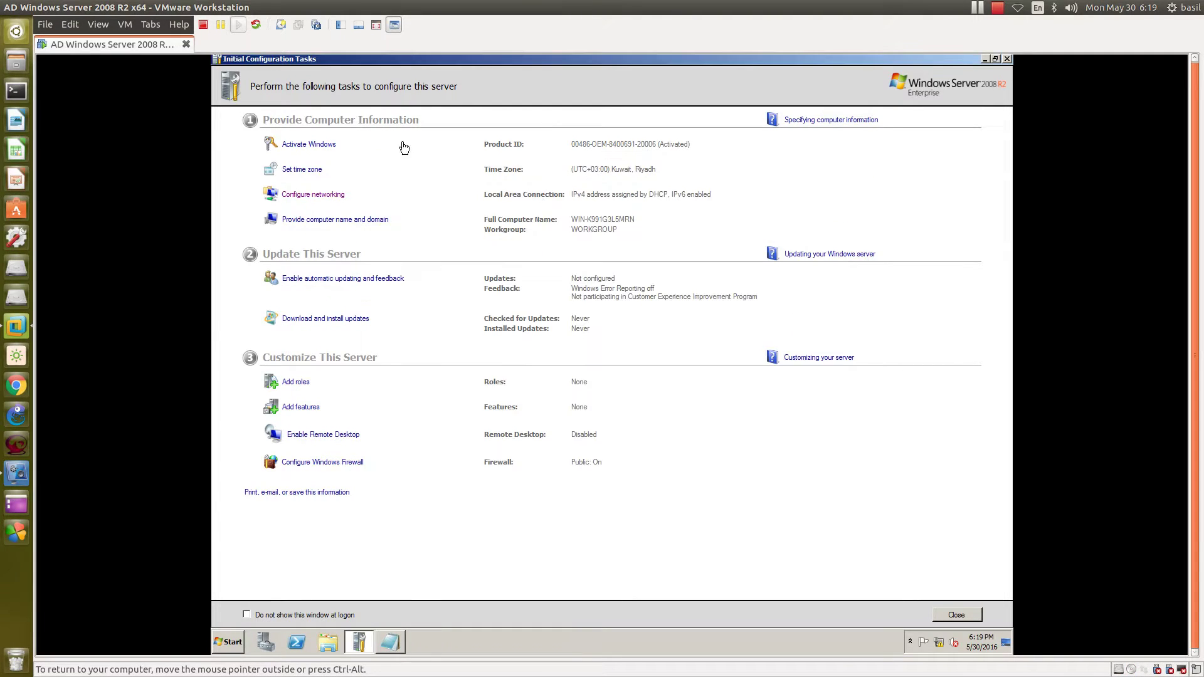
- Open the Local Area Connection properties from the network configuration task and disable Internet Protocol Version 6 (TCP/IPv6)
{"action": "left_click", "coordinate": [338, 197]}
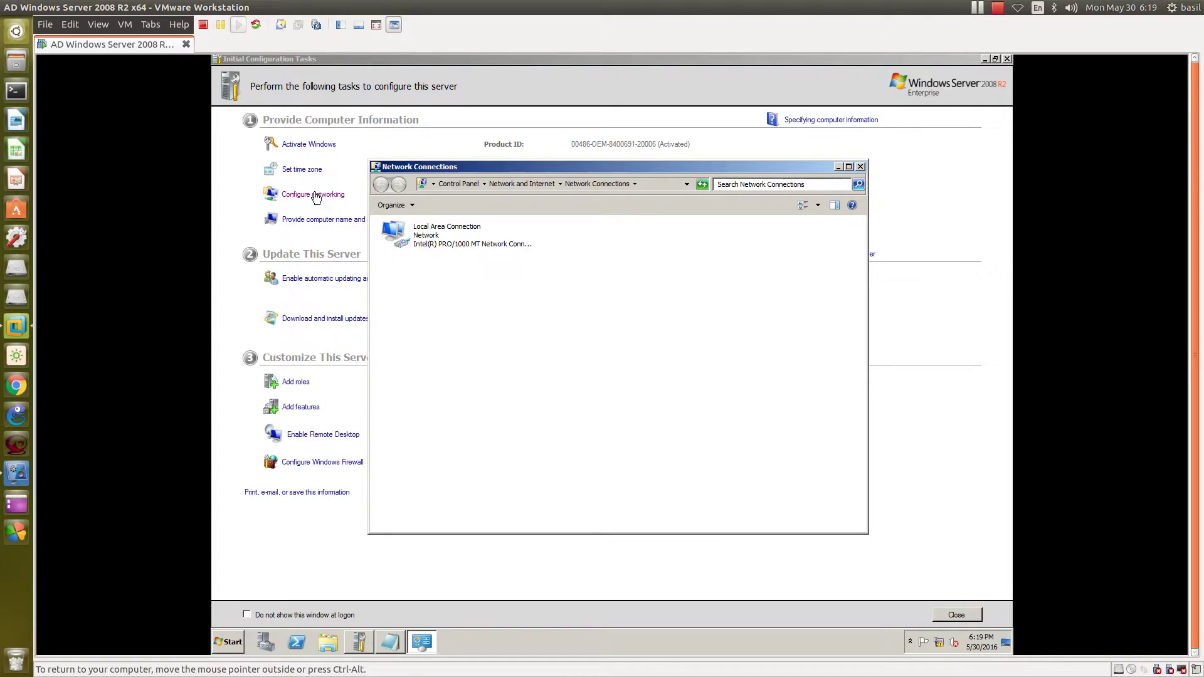
{"action": "right_click", "coordinate": [445, 240]}
{"action": "left_click", "coordinate": [424, 233]}
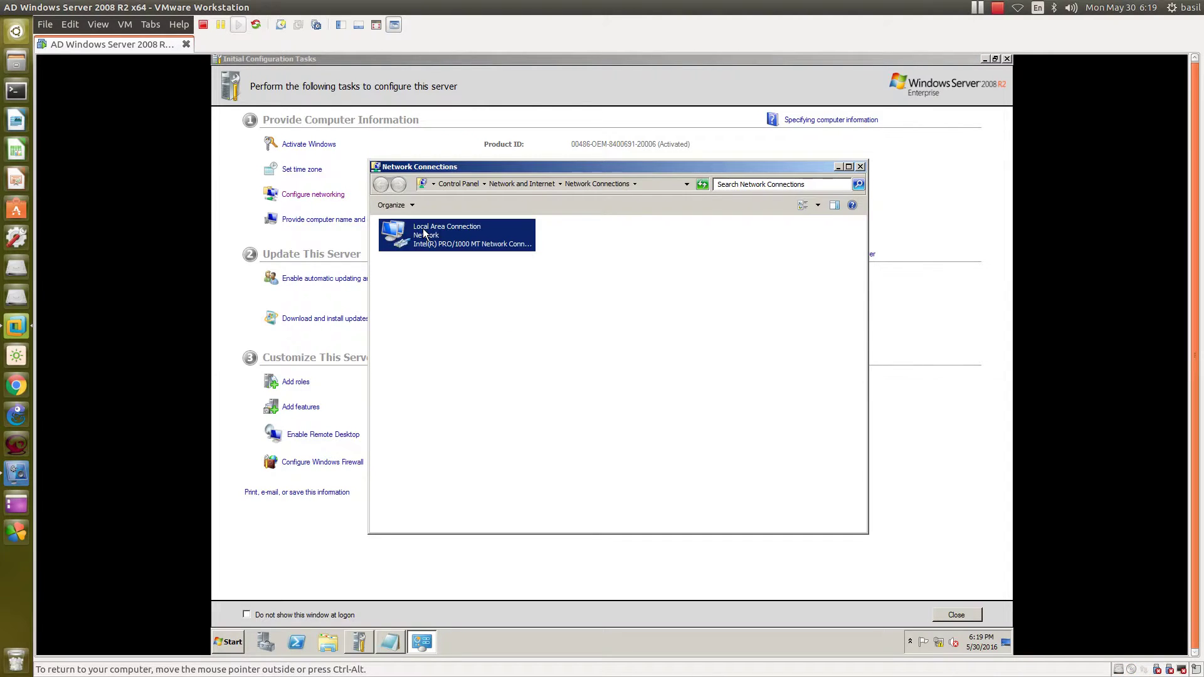
{"action": "right_click", "coordinate": [424, 233]}
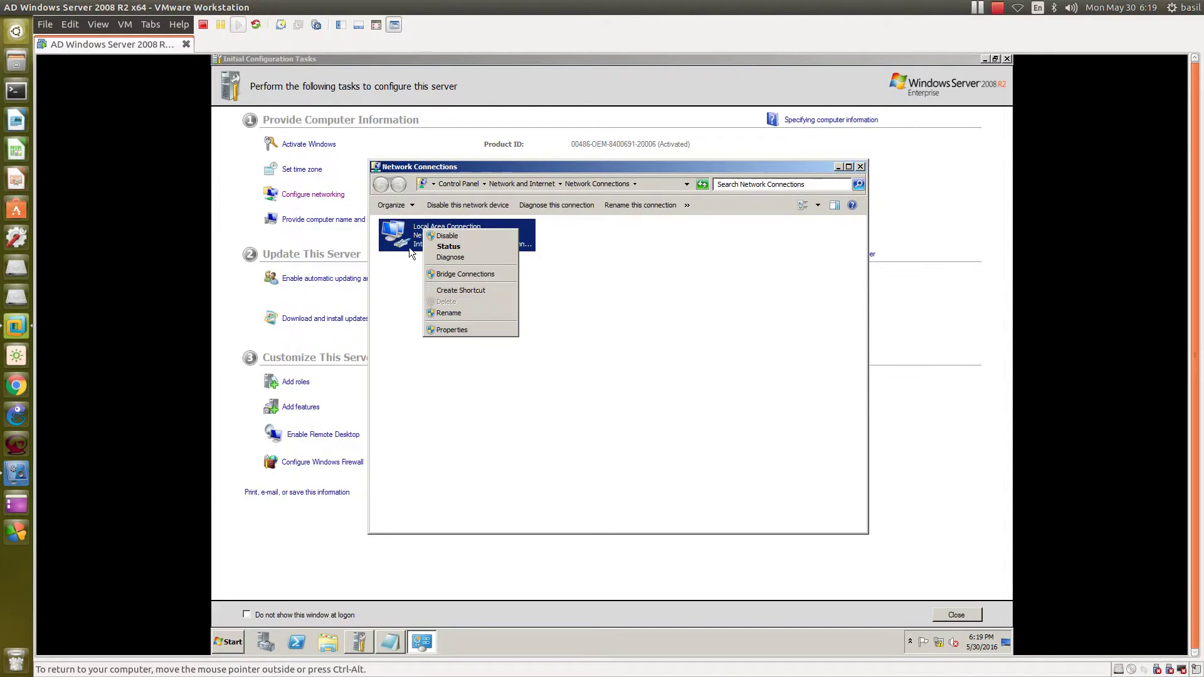
{"action": "left_click", "coordinate": [453, 333]}
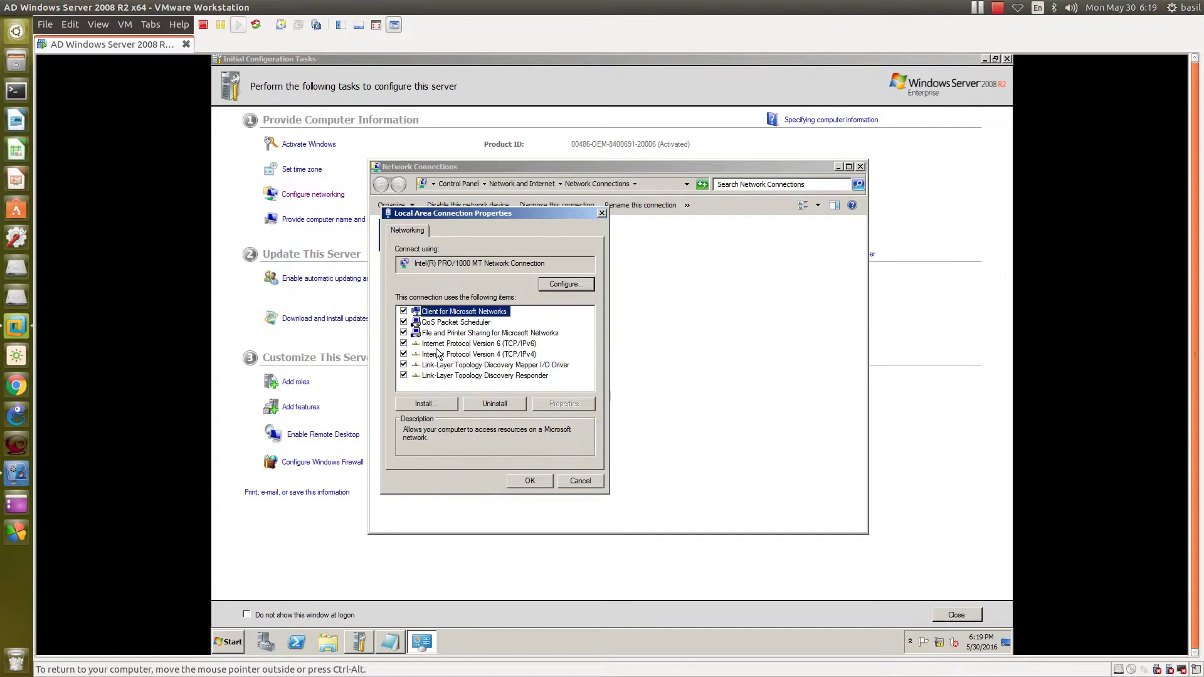
{"action": "left_click", "coordinate": [404, 345]}
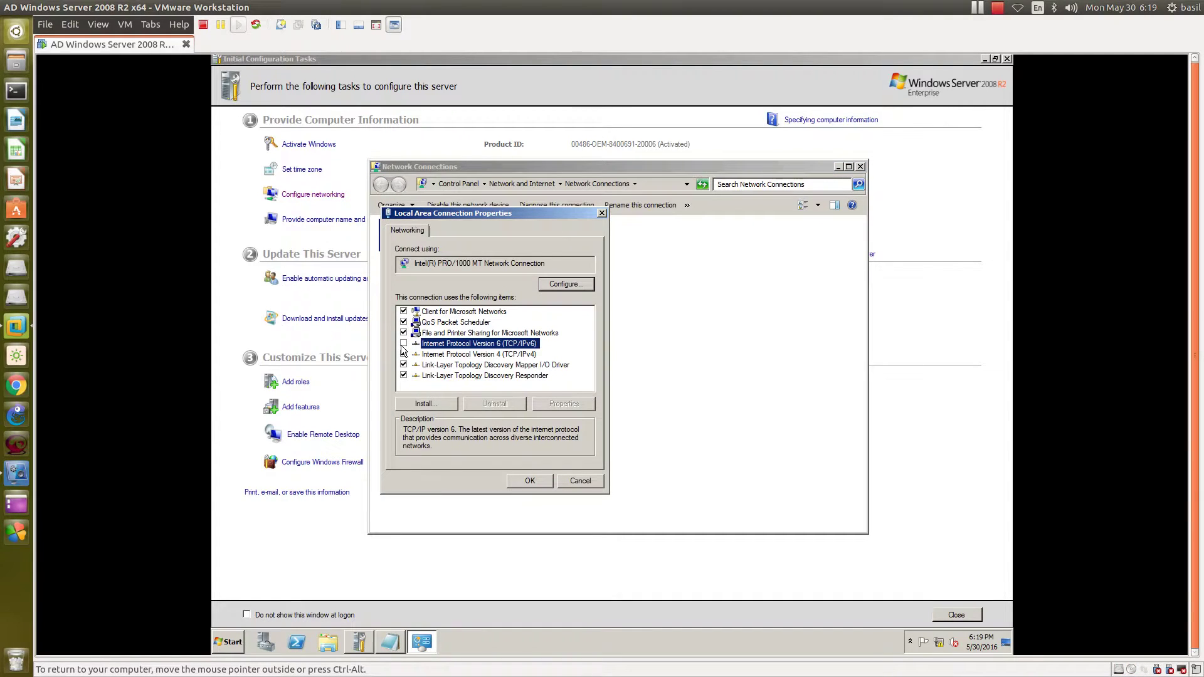
- Give the Local Area Connection the static IPv4 address 192.168.1.1, apply the TCP/IPv4 settings and close the network windows
{"action": "double_click", "coordinate": [457, 355]}
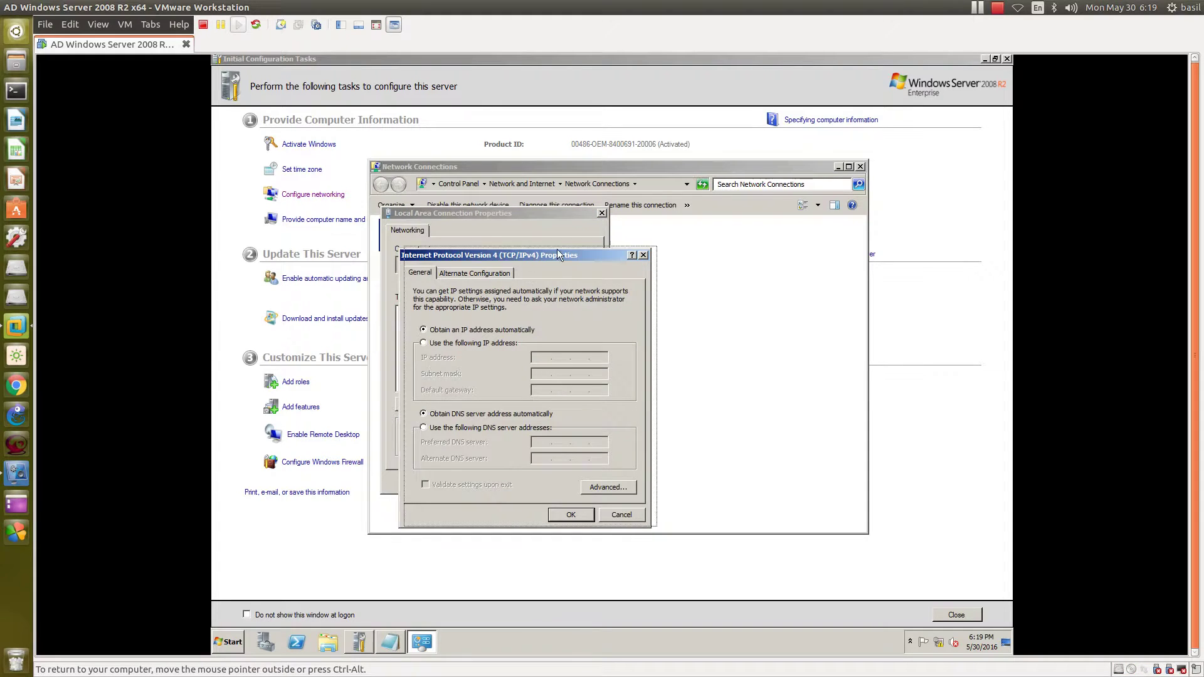
{"action": "left_click_drag", "start_coordinate": [557, 251], "coordinate": [602, 232]}
{"action": "left_click", "coordinate": [469, 324]}
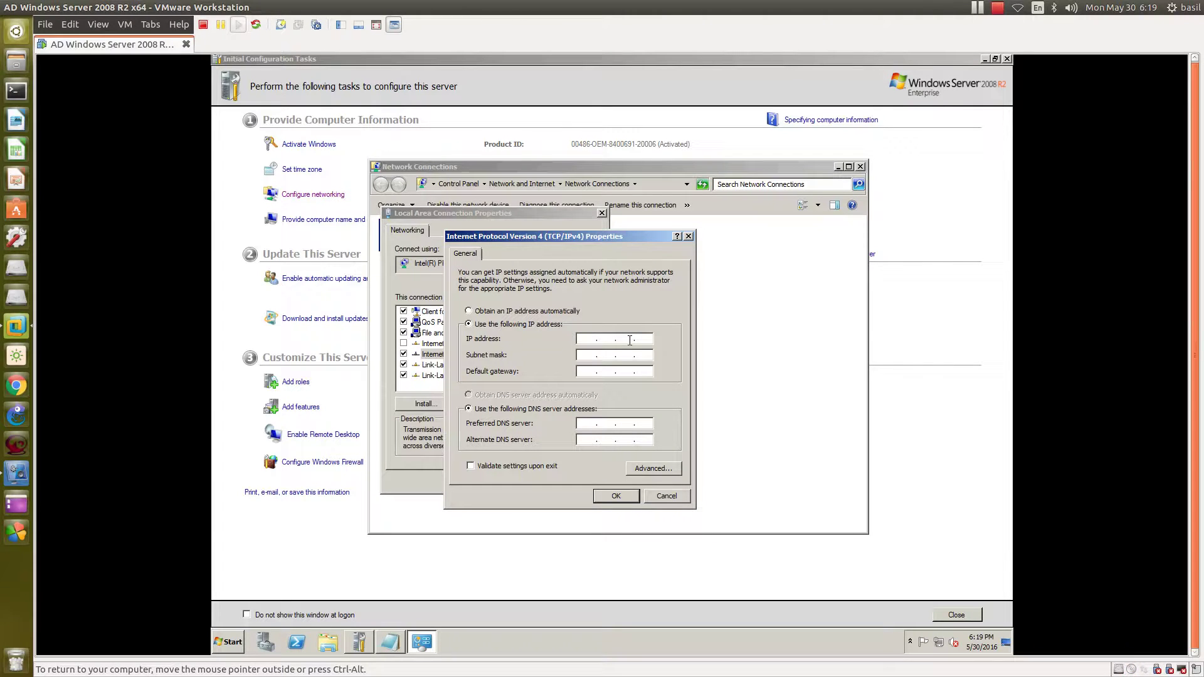
{"action": "left_click", "coordinate": [591, 340]}
{"action": "type", "text": "19"}
{"action": "type", "text": "2.168.1.2"}
{"action": "type", "text": "1"}
{"action": "key", "text": "Tab"}
{"action": "key", "text": "Tab"}
{"action": "type", "text": "192 . 168 . 1 . 1"}
{"action": "left_click", "coordinate": [615, 499]}
{"action": "left_click", "coordinate": [615, 497]}
{"action": "left_click", "coordinate": [529, 485]}
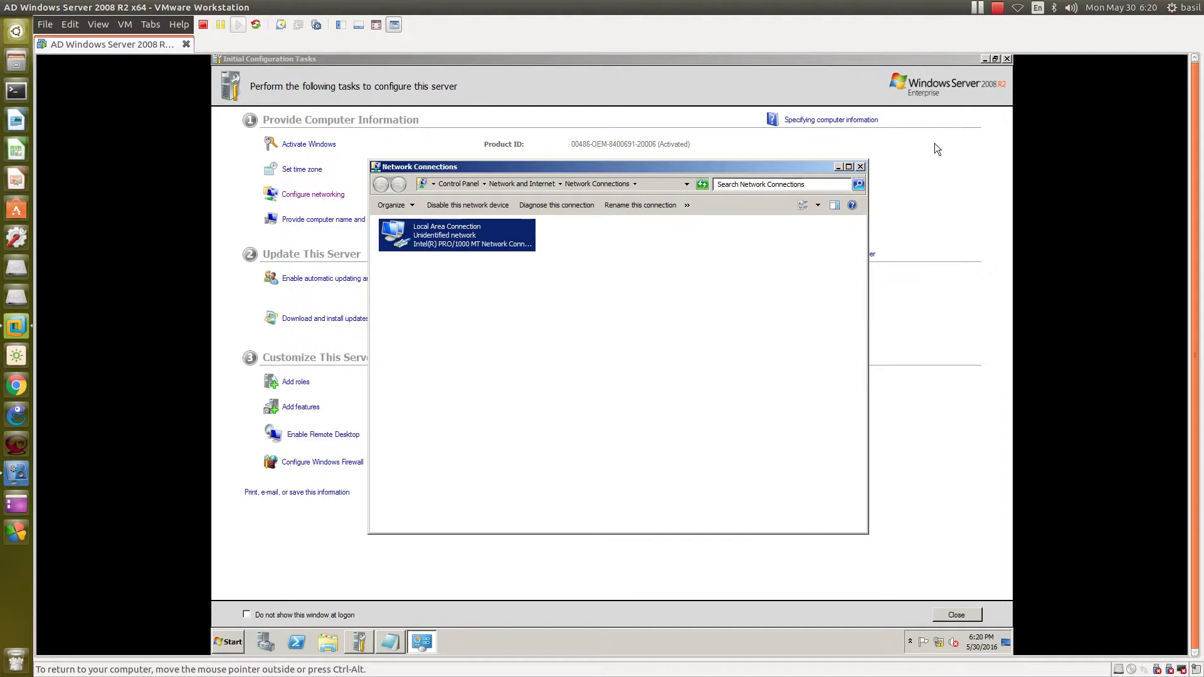
{"action": "left_click", "coordinate": [860, 167]}
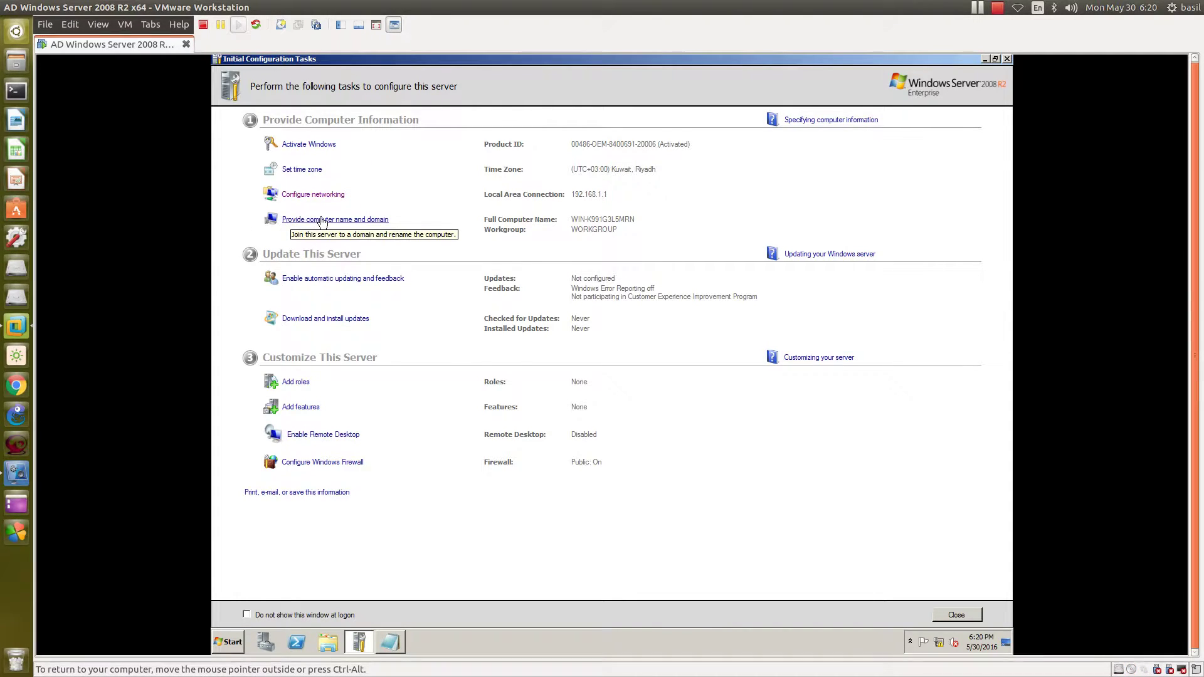
- Rename the computer to PDC, keeping its workgroup membership, and postpone the restart
{"action": "left_click", "coordinate": [288, 221]}
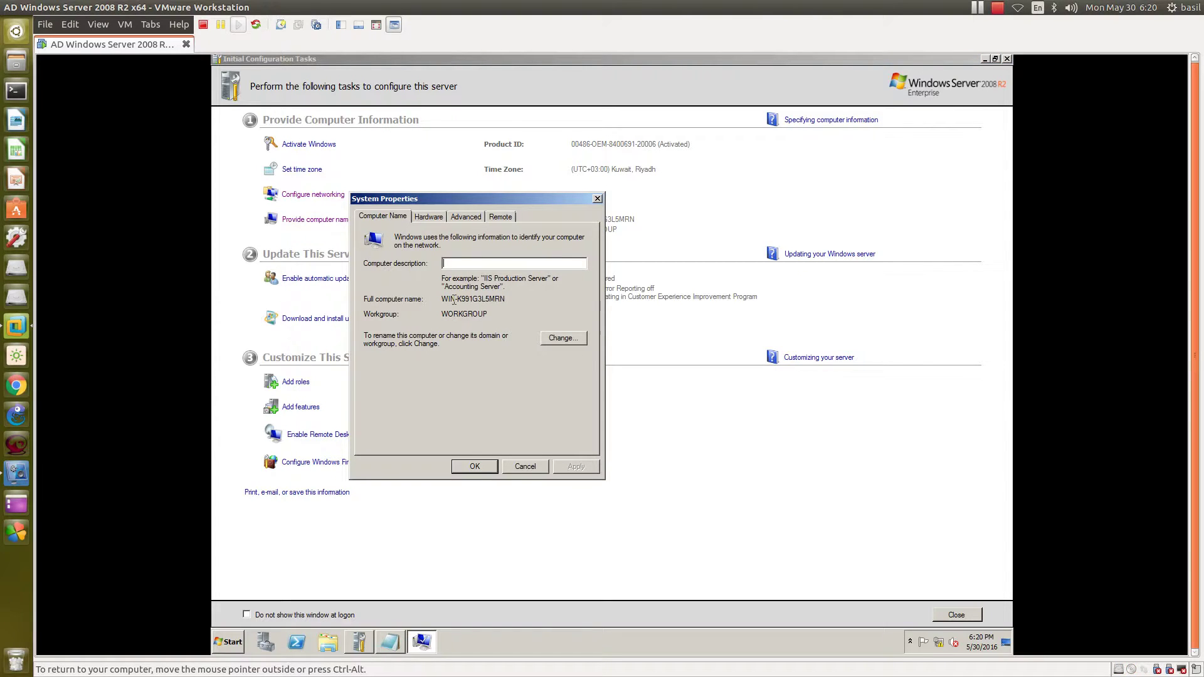
{"action": "left_click_drag", "start_coordinate": [443, 299], "coordinate": [501, 299]}
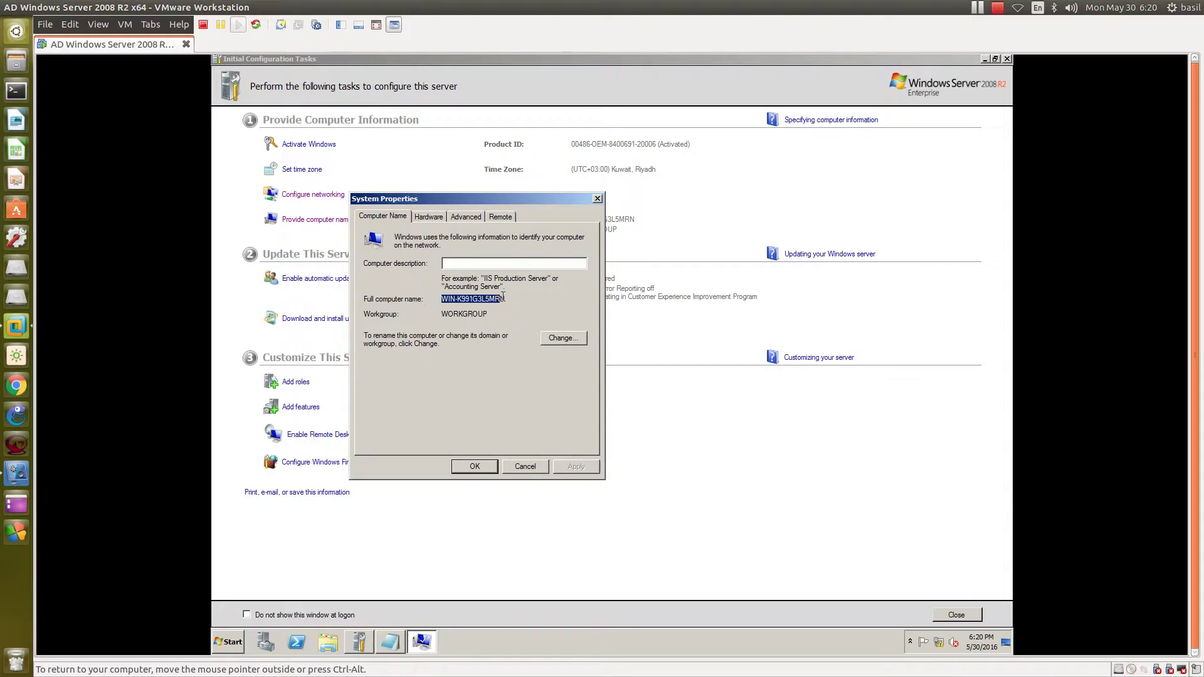
{"action": "left_click", "coordinate": [562, 342]}
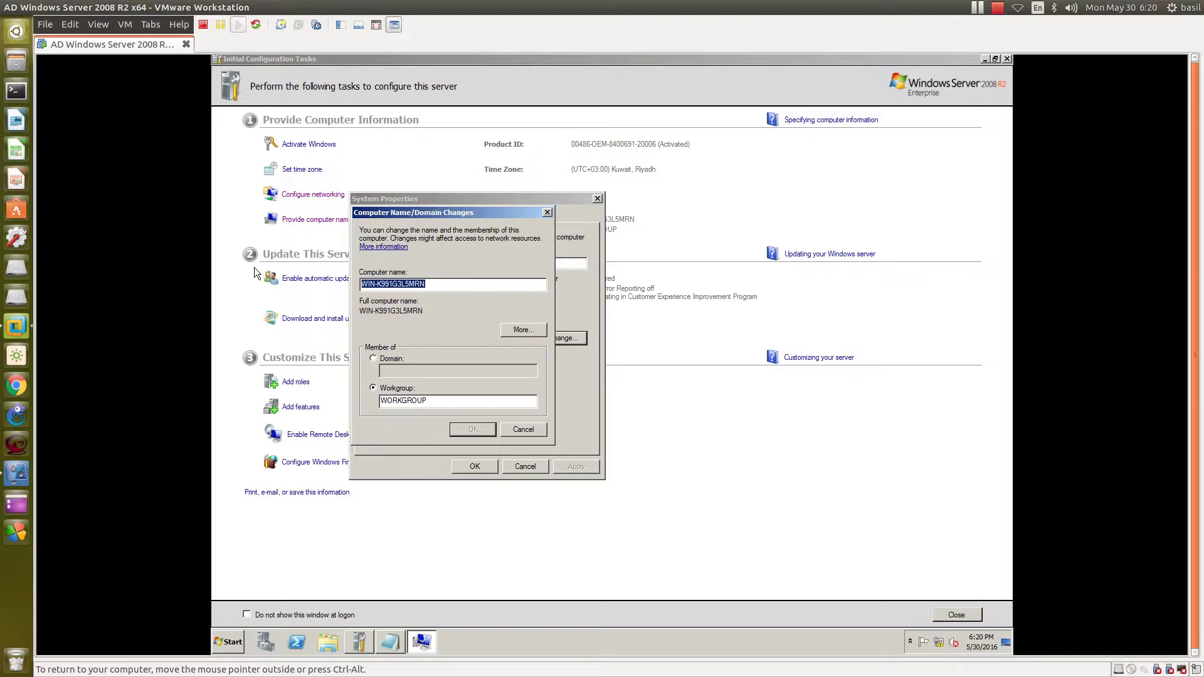
{"action": "type", "text": "P"}
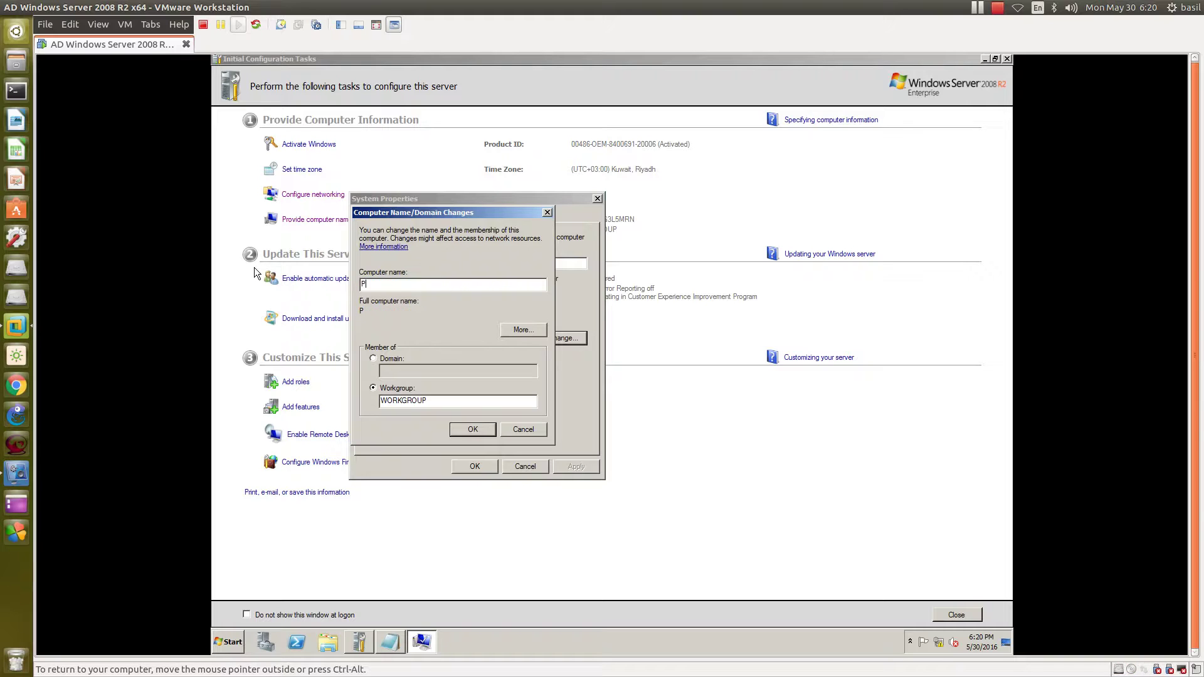
{"action": "type", "text": "DC"}
{"action": "left_click", "coordinate": [464, 426]}
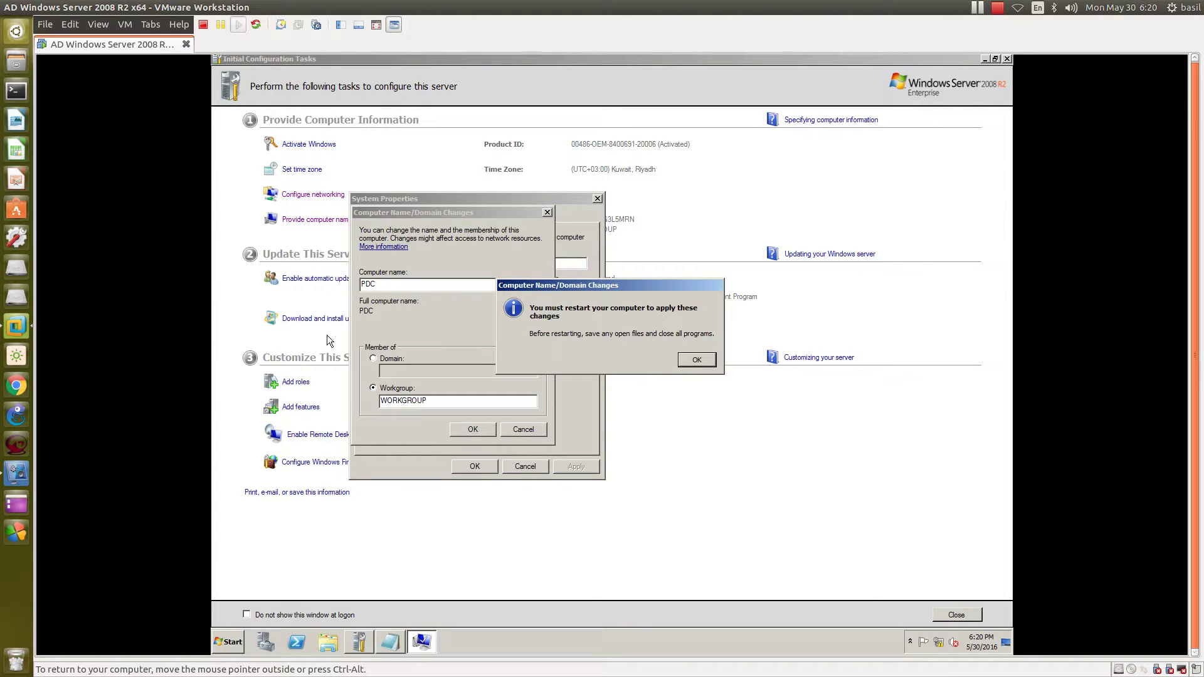
{"action": "left_click", "coordinate": [697, 360]}
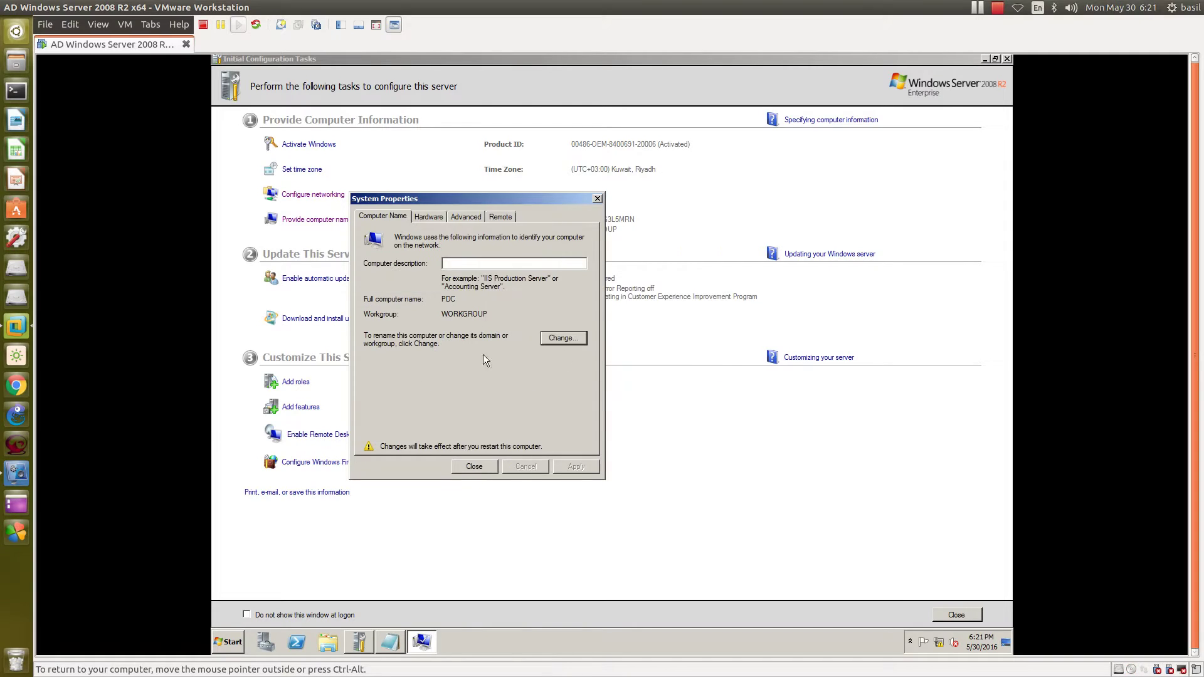
{"action": "left_click", "coordinate": [475, 467]}
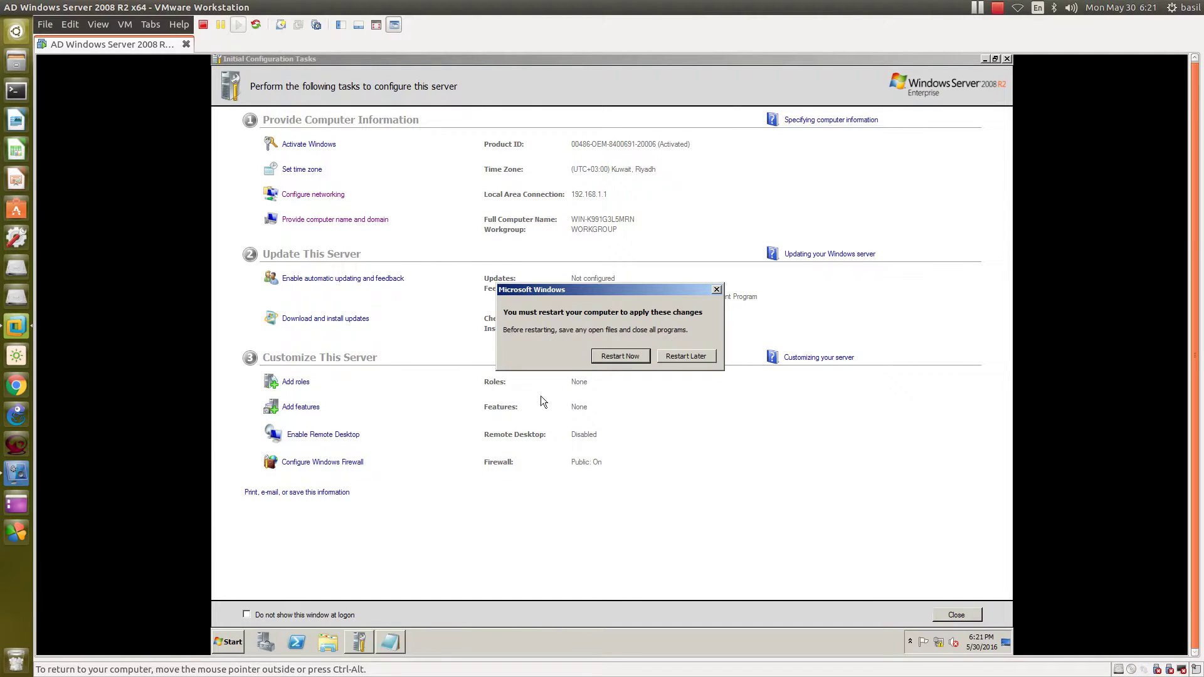
{"action": "left_click", "coordinate": [676, 355]}
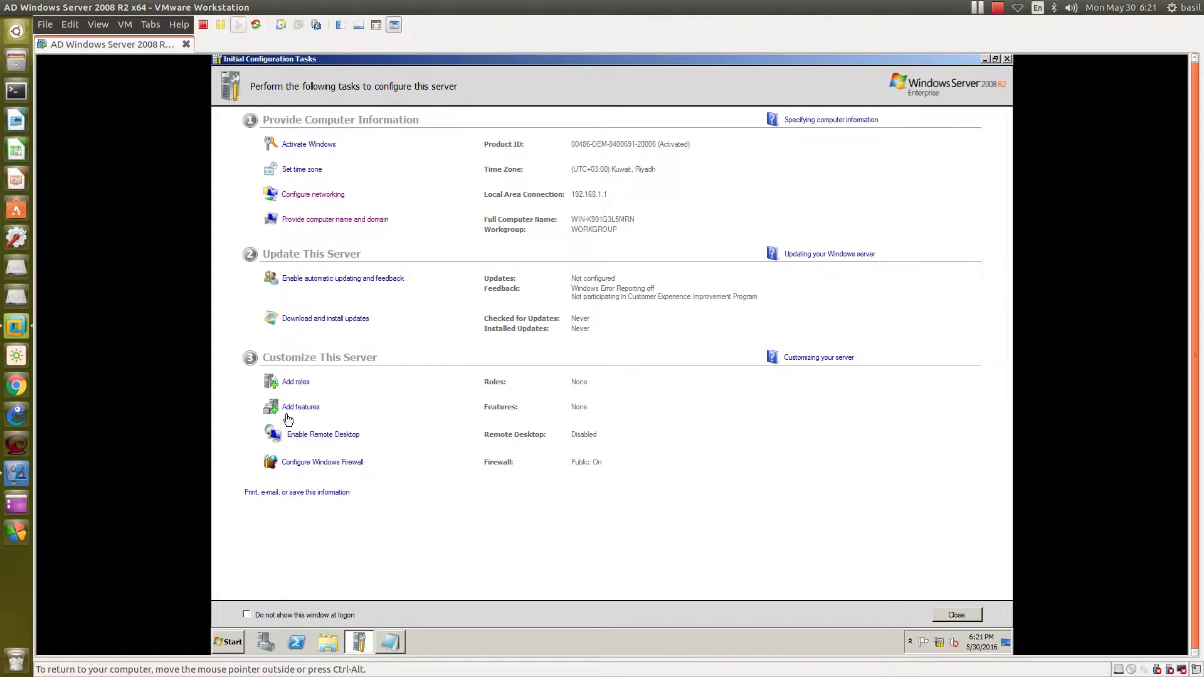
- Enable Remote Desktop, allowing connections from computers running any version of Remote Desktop, and accept the firewall exception
{"action": "left_click", "coordinate": [326, 437]}
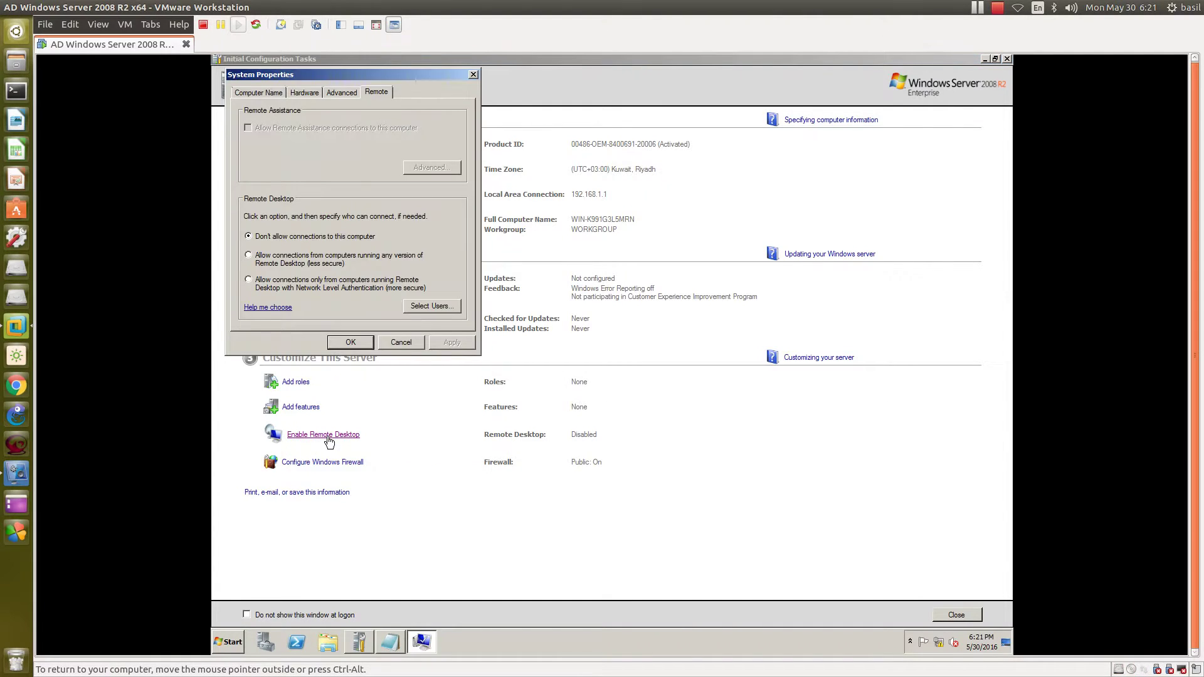
{"action": "left_click", "coordinate": [255, 257]}
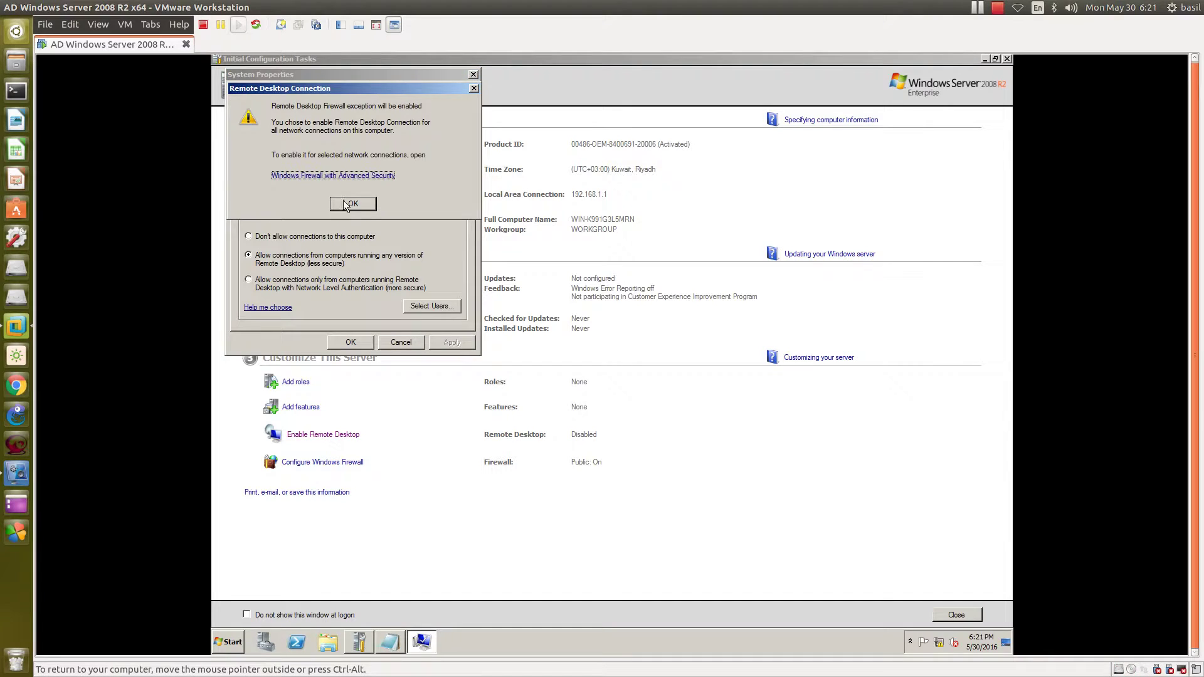
{"action": "left_click", "coordinate": [349, 204]}
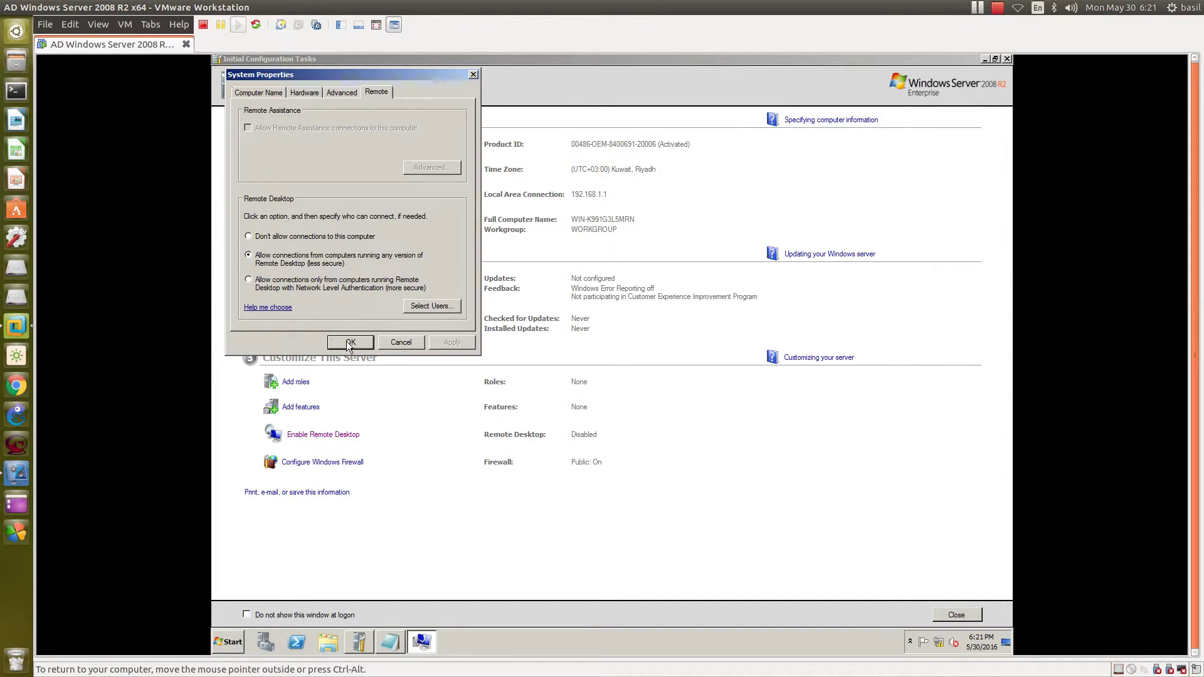
{"action": "left_click", "coordinate": [349, 343]}
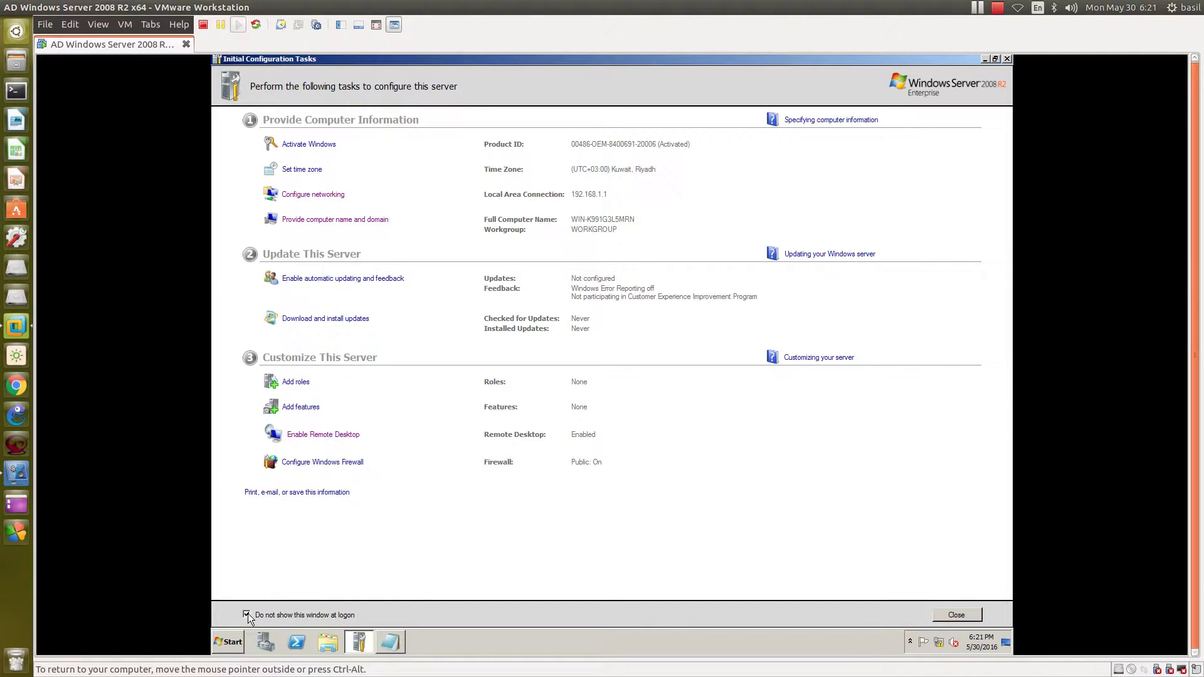
- Stop Initial Configuration Tasks from showing at logon, and close it along with Server Manager and the difference notes
{"action": "left_click", "coordinate": [971, 613]}
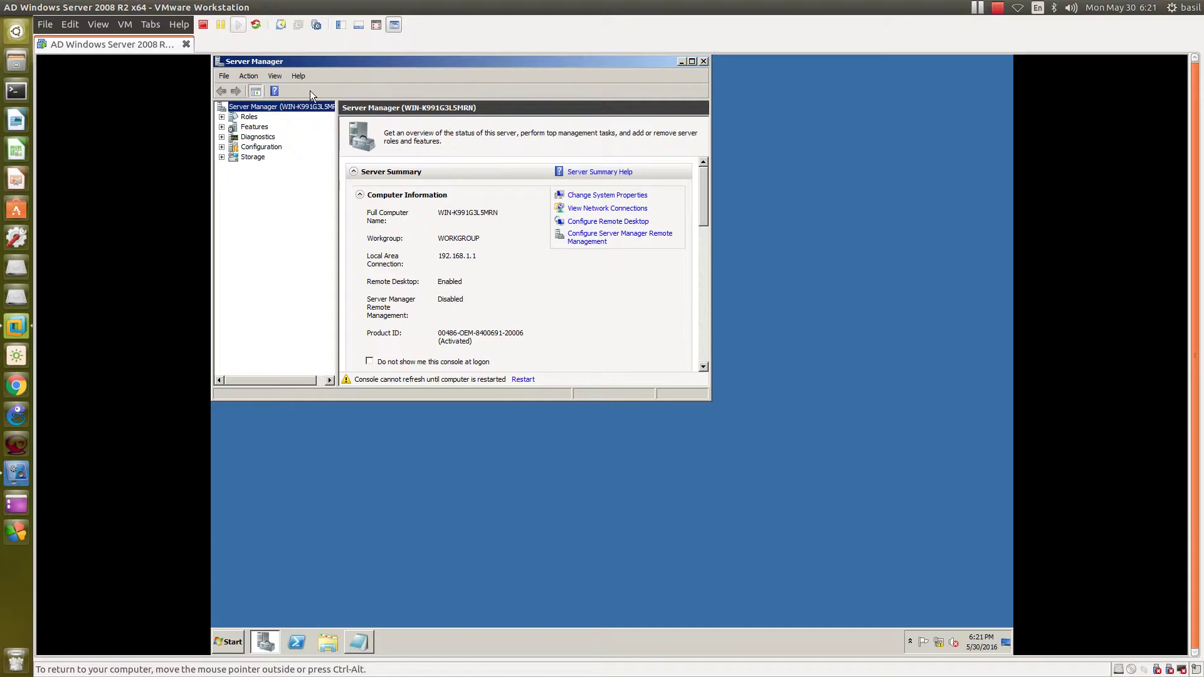
{"action": "left_click", "coordinate": [703, 61]}
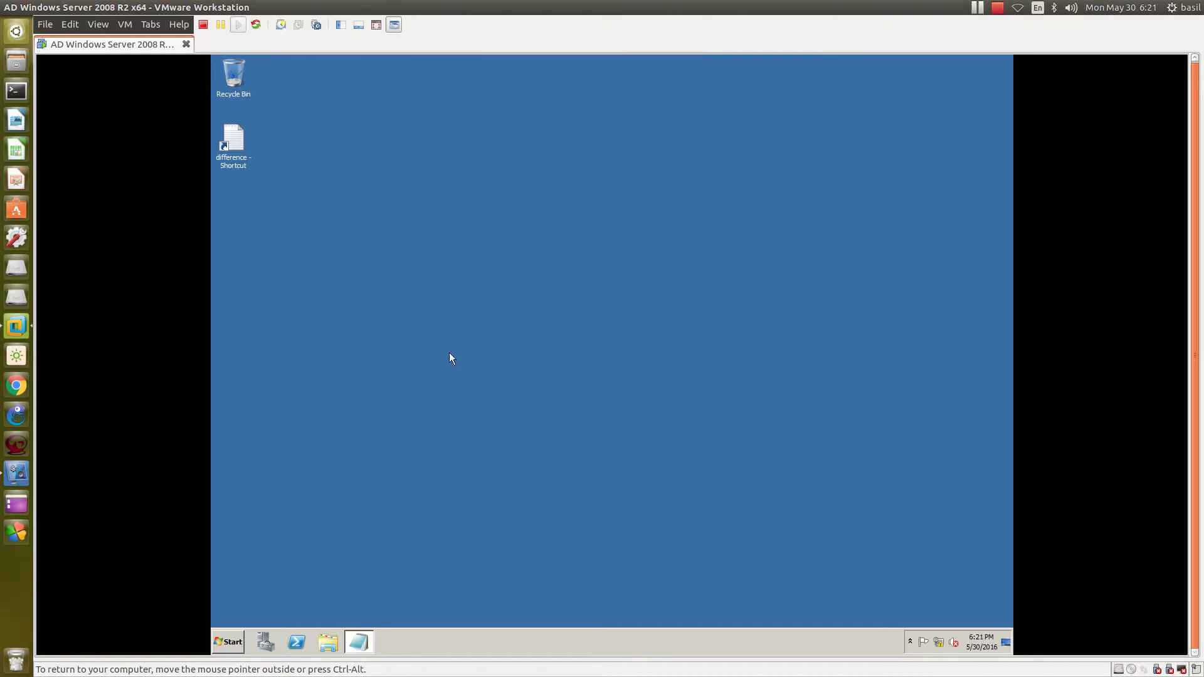
{"action": "right_click", "coordinate": [453, 345]}
{"action": "left_click", "coordinate": [499, 375]}
{"action": "left_click", "coordinate": [358, 642]}
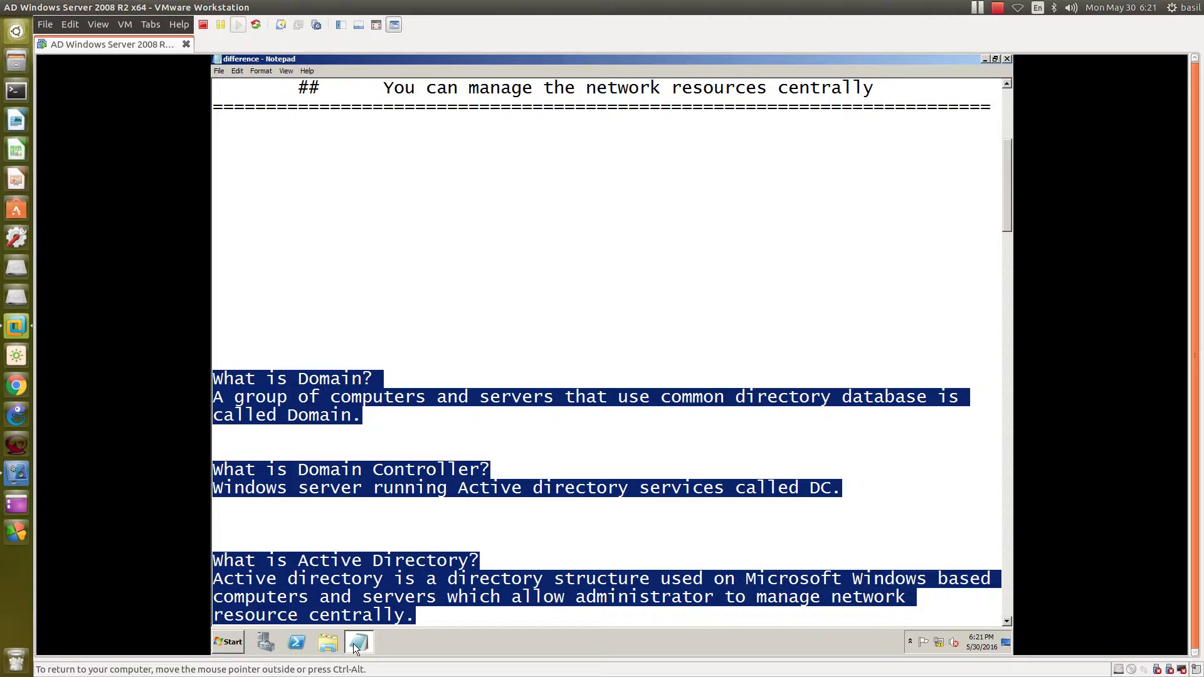
{"action": "double_click", "coordinate": [217, 59]}
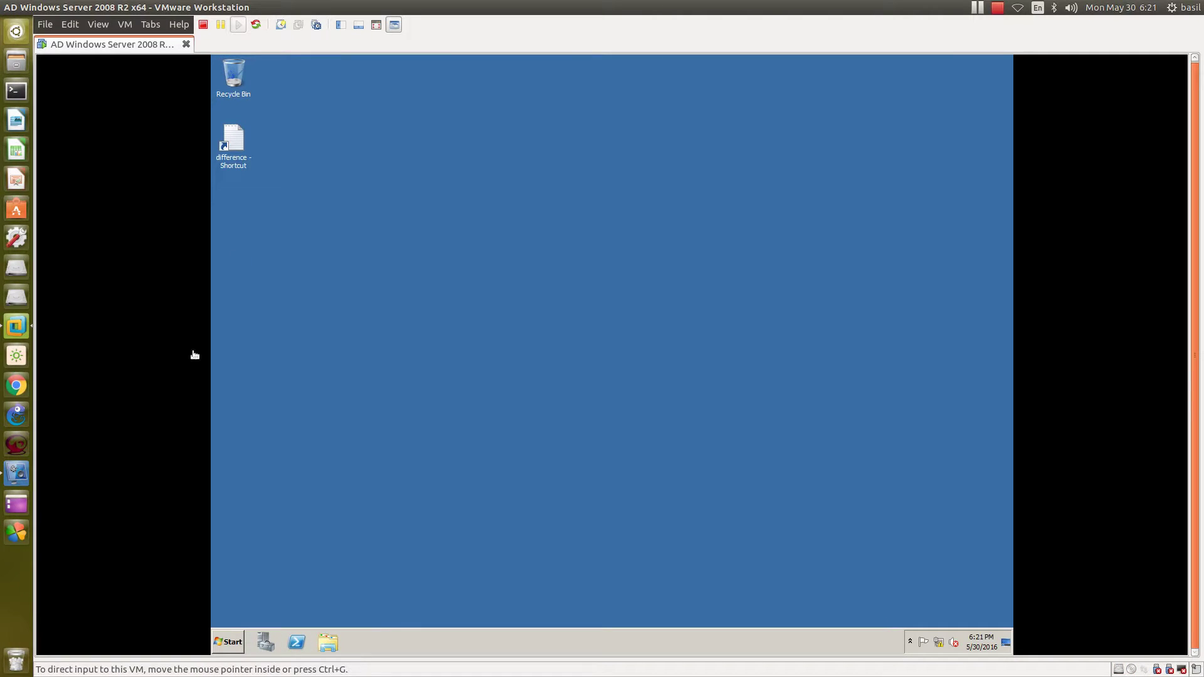
- Restart the server, giving Operating System: Recovery (Planned) as the reason
{"action": "left_click", "coordinate": [220, 644]}
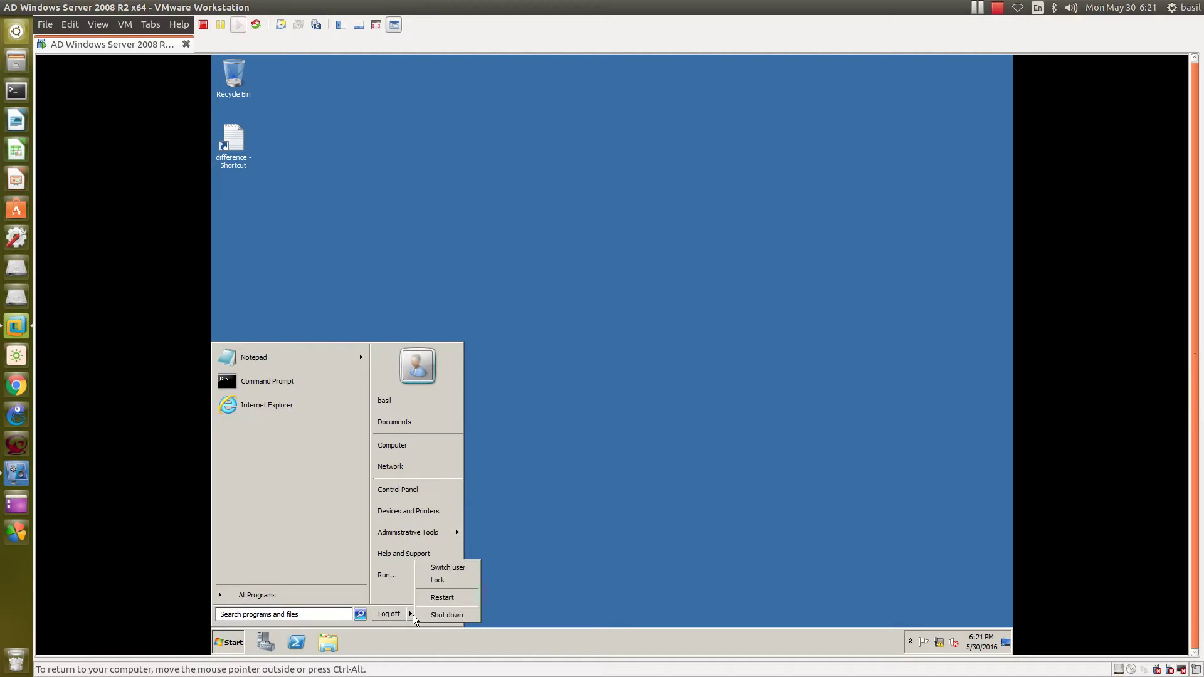
{"action": "left_click", "coordinate": [443, 614]}
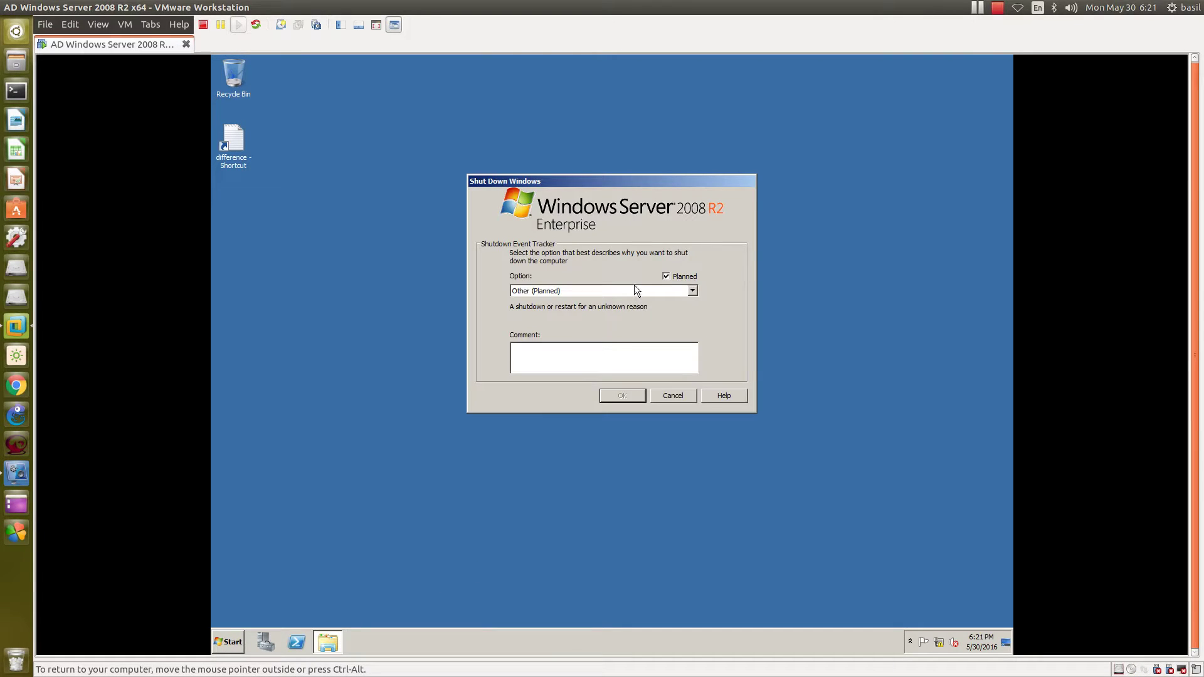
{"action": "left_click", "coordinate": [634, 290]}
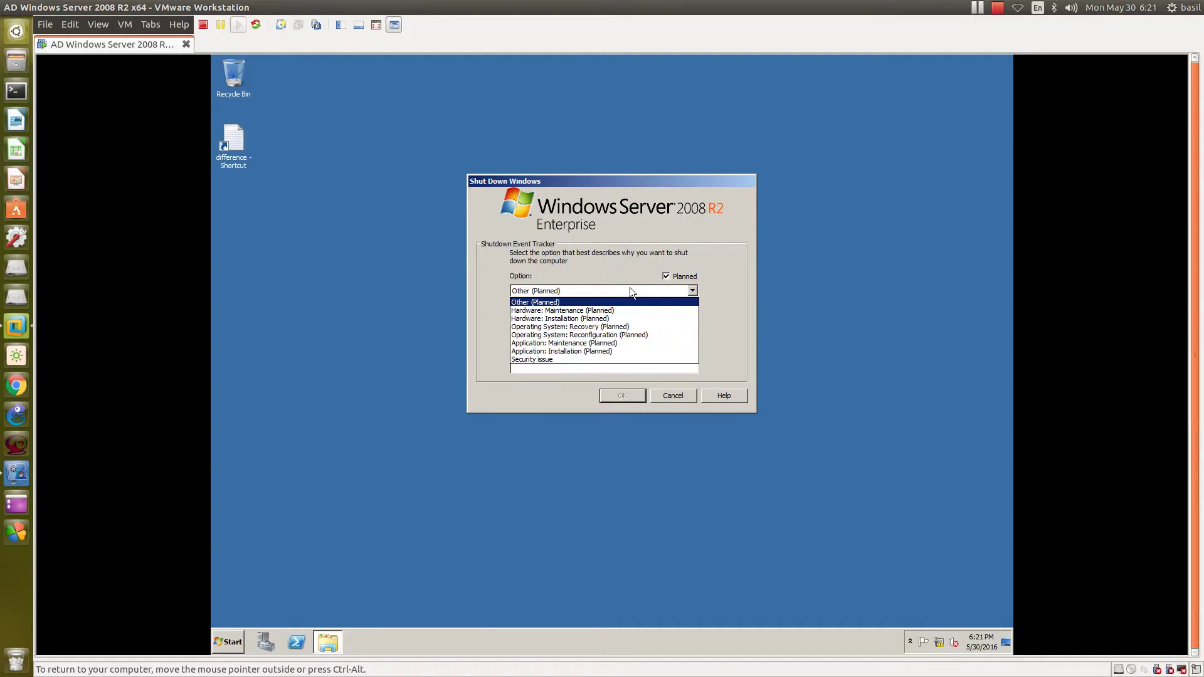
{"action": "left_click", "coordinate": [556, 328]}
{"action": "left_click", "coordinate": [620, 394]}
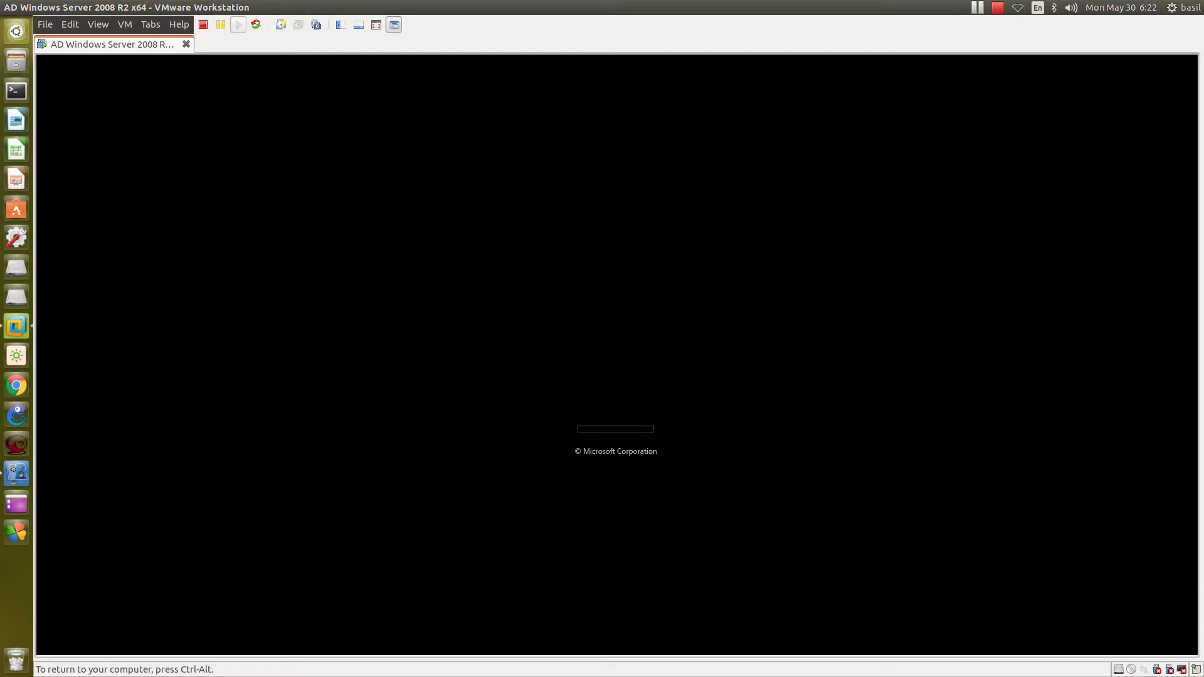
- Maximize Server Manager in the restarted virtual machine, open the Roles page and collapse the Roles entry in its summary
{"action": "key", "text": "ctrl+alt"}
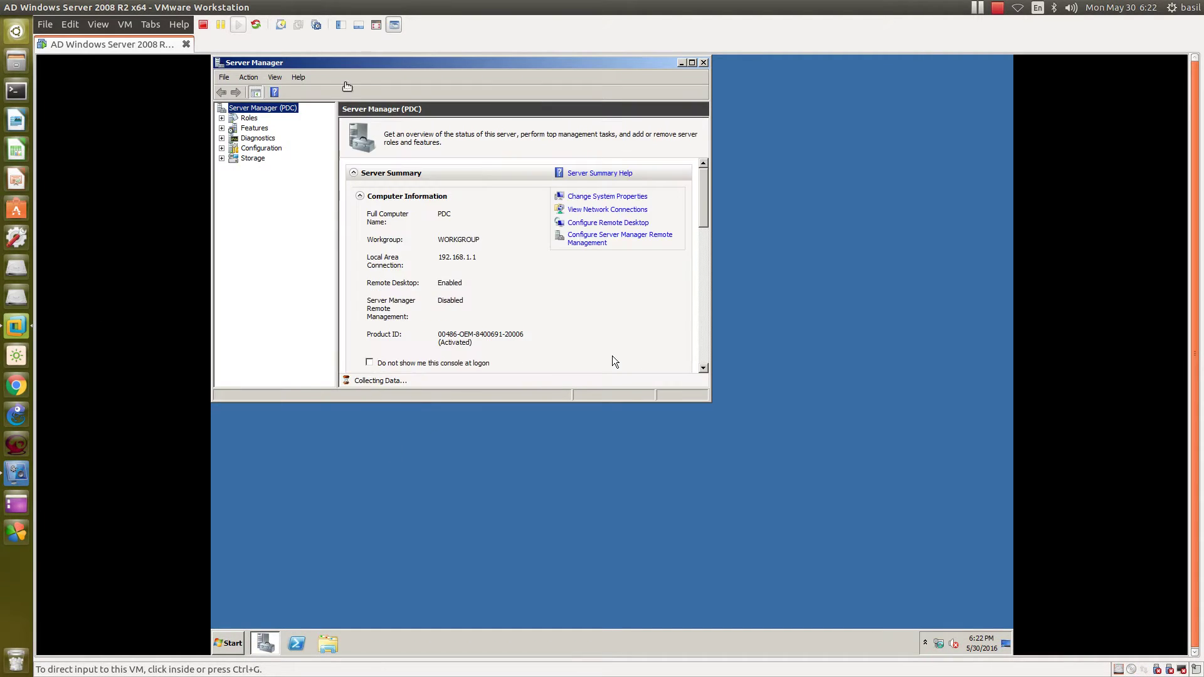
{"action": "key", "text": "ctrl+g"}
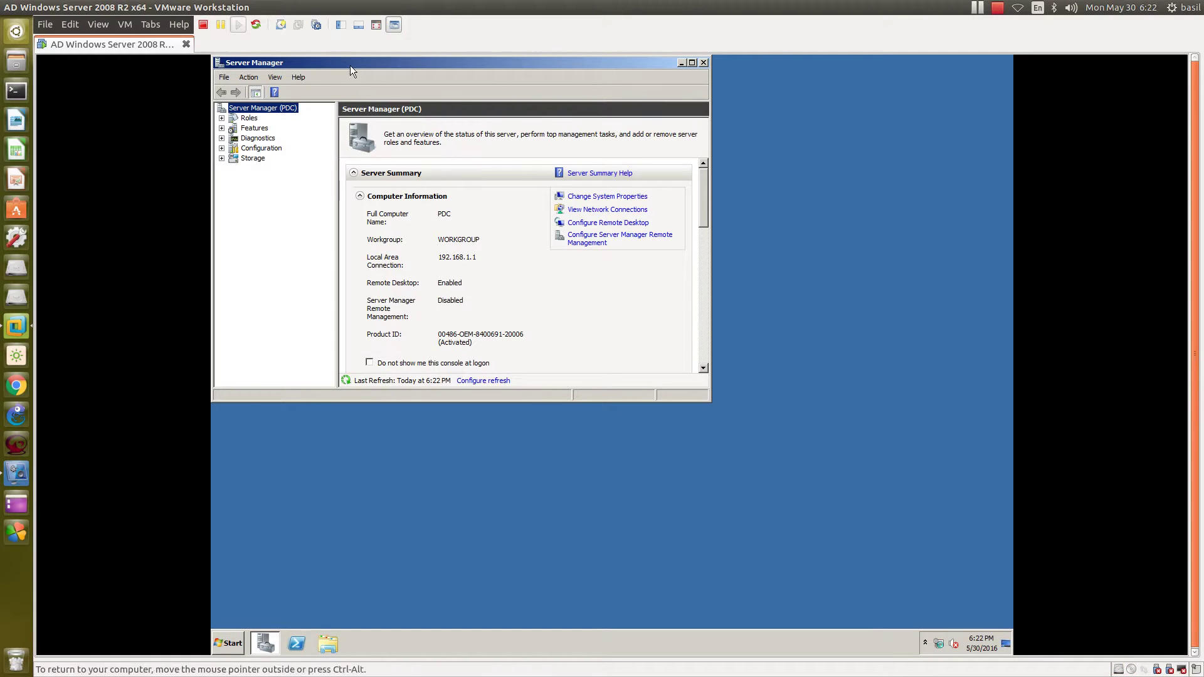
{"action": "double_click", "coordinate": [350, 65]}
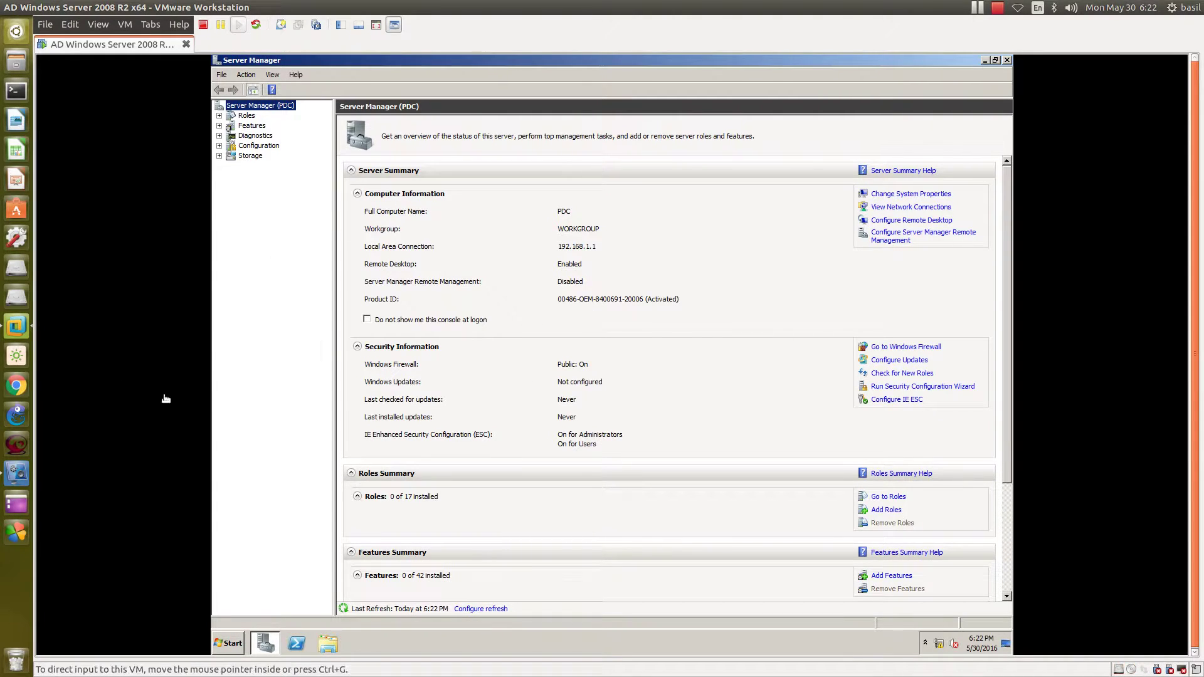
{"action": "left_click", "coordinate": [220, 116]}
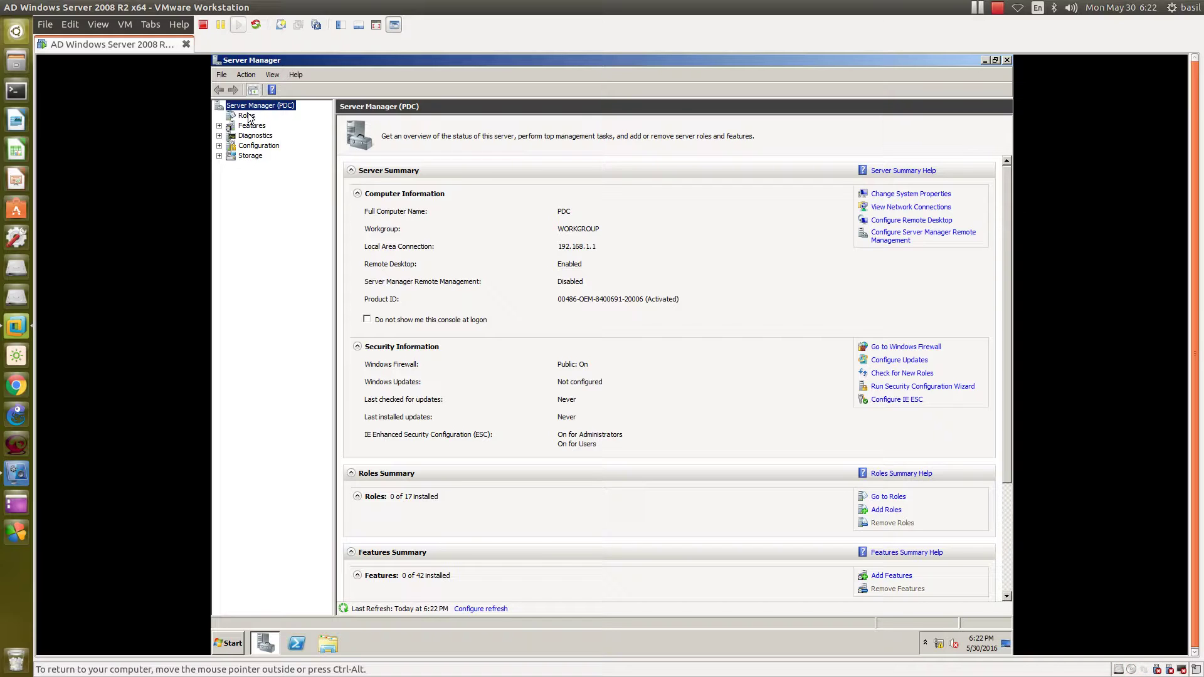
{"action": "left_click", "coordinate": [246, 116]}
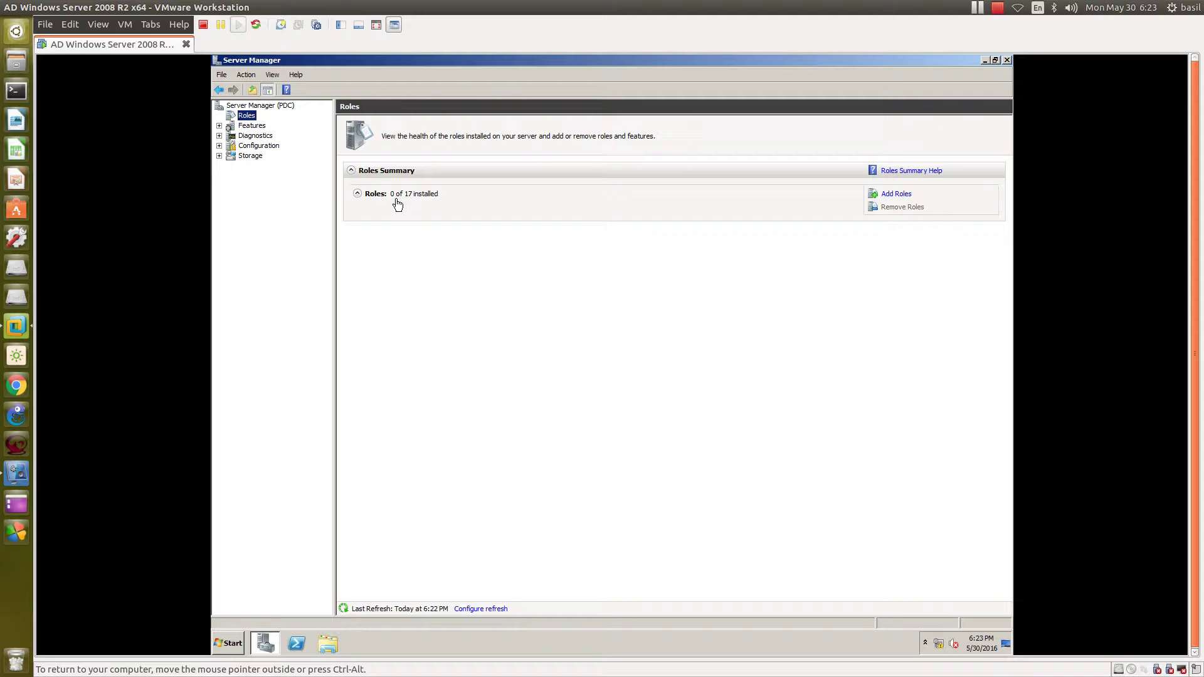
{"action": "left_click", "coordinate": [357, 194]}
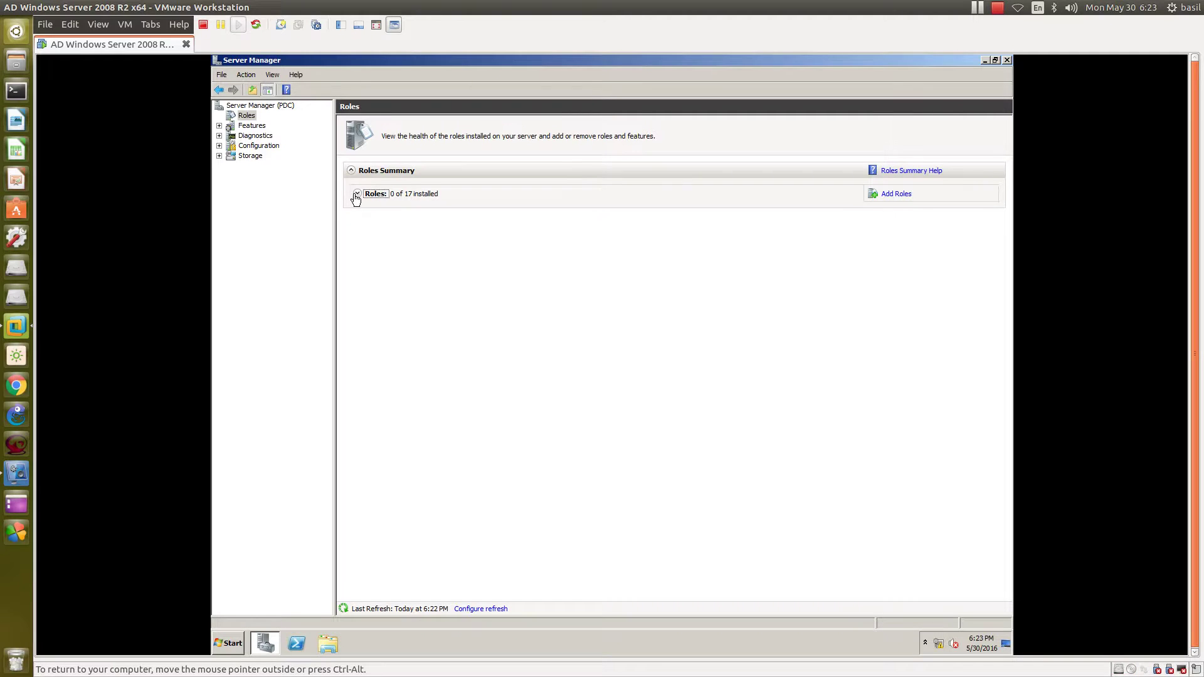
- Start adding roles and select Active Directory Domain Services, including its required .NET Framework 3.5.1 features
{"action": "left_click", "coordinate": [687, 200]}
{"action": "left_click", "coordinate": [895, 196]}
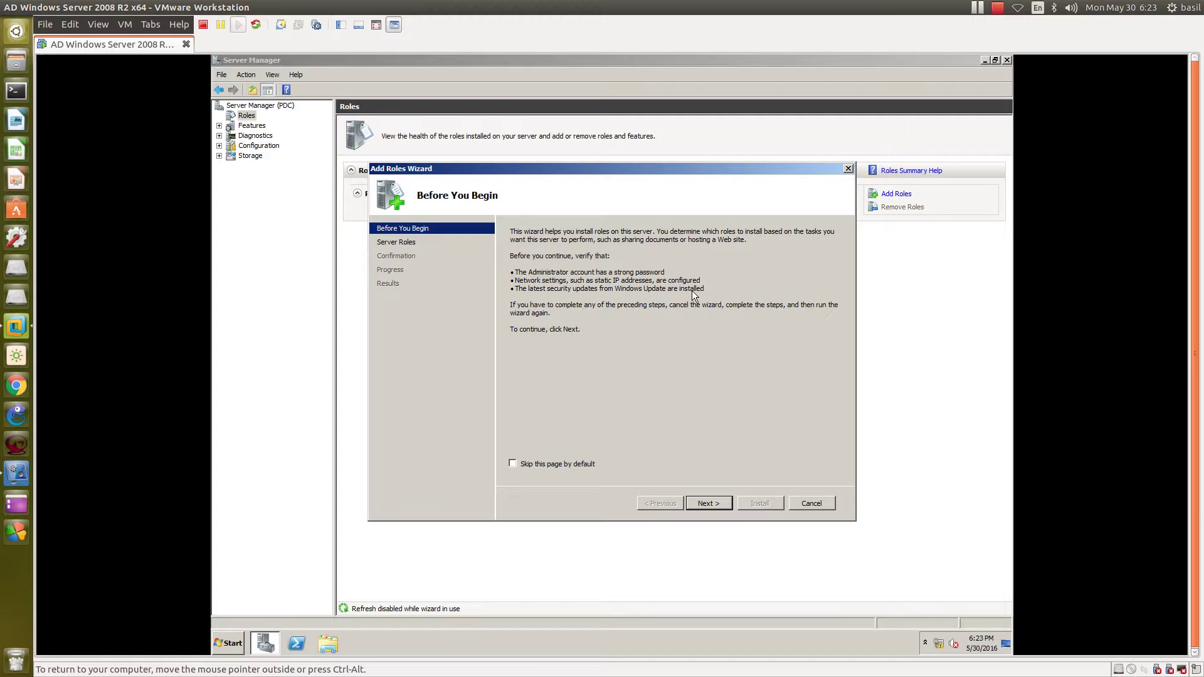
{"action": "left_click", "coordinate": [706, 506]}
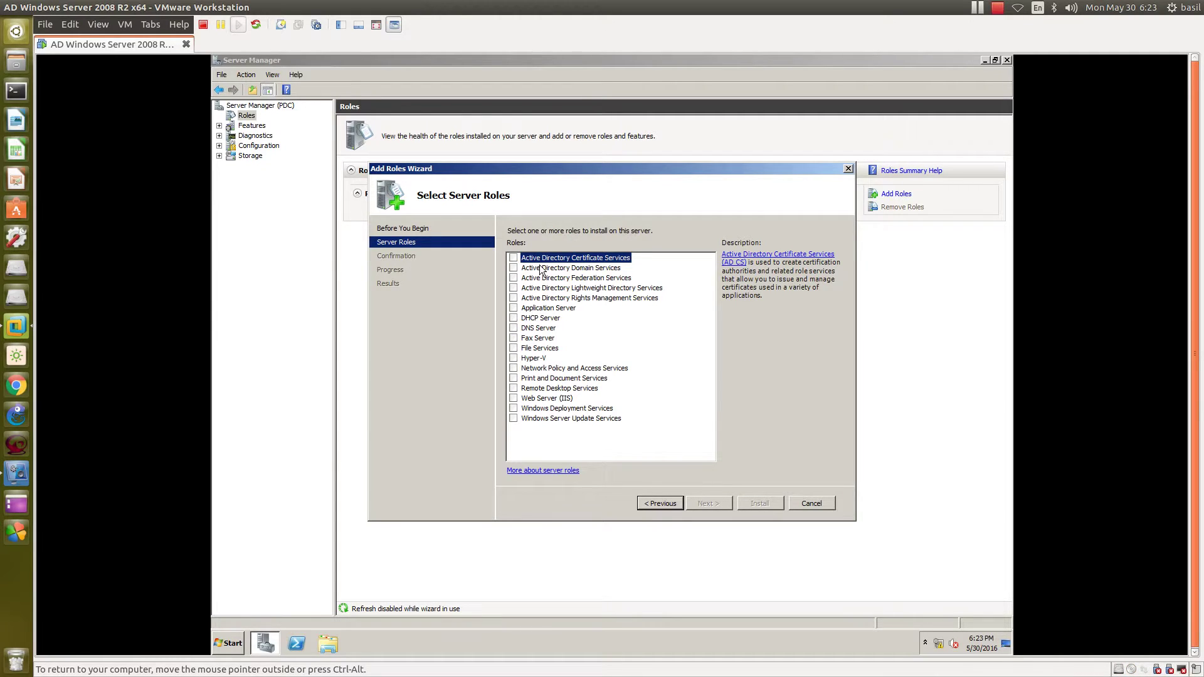
{"action": "left_click", "coordinate": [513, 268]}
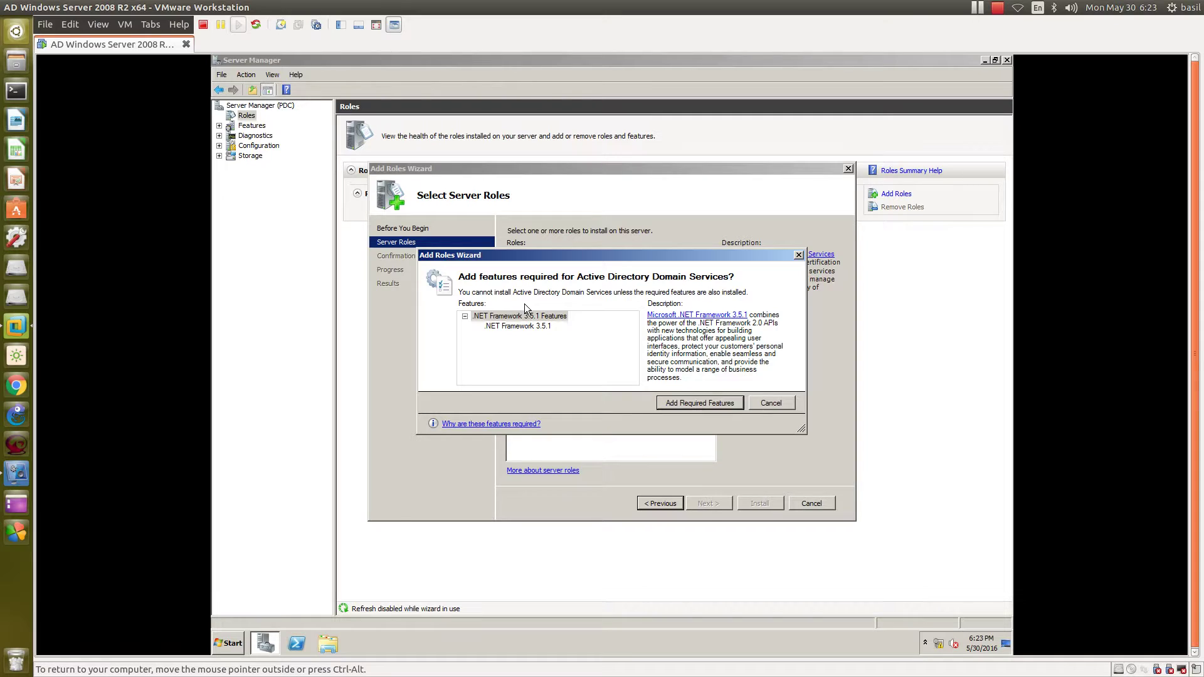
{"action": "left_click", "coordinate": [692, 404]}
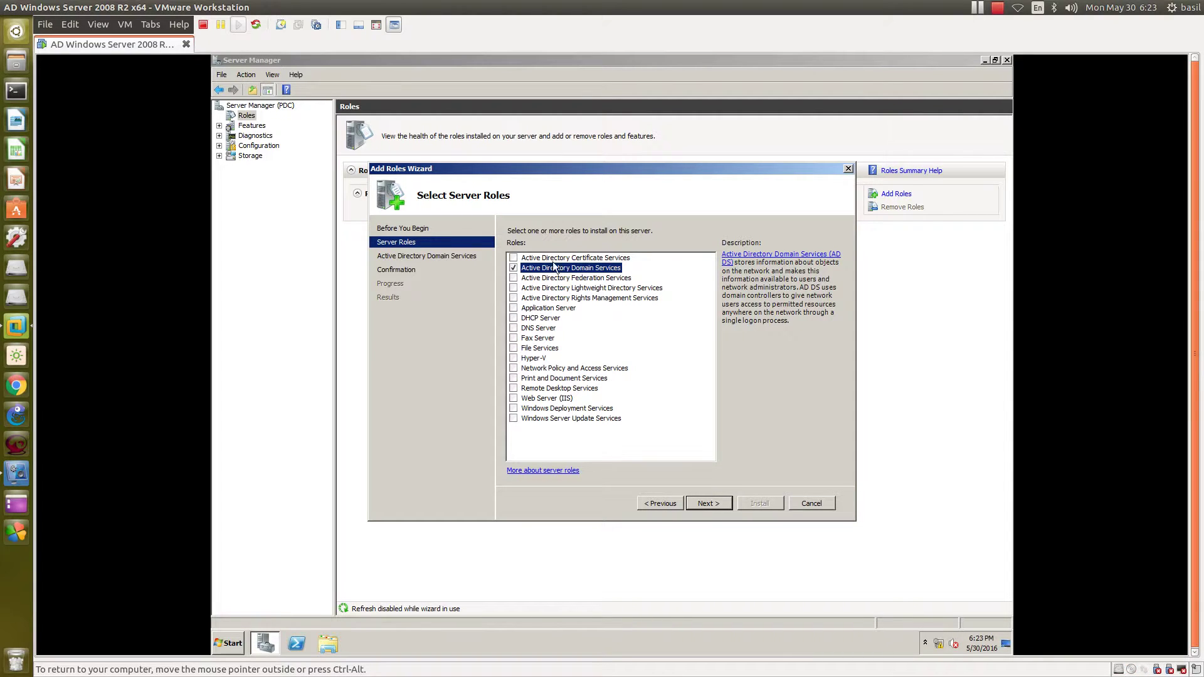
- Review the descriptions of the DHCP Server, DNS Server, Fax Server, File Services and Active Directory Domain Services roles
{"action": "left_click", "coordinate": [539, 319]}
{"action": "left_click", "coordinate": [543, 328]}
{"action": "left_click", "coordinate": [540, 338]}
{"action": "left_click", "coordinate": [539, 349]}
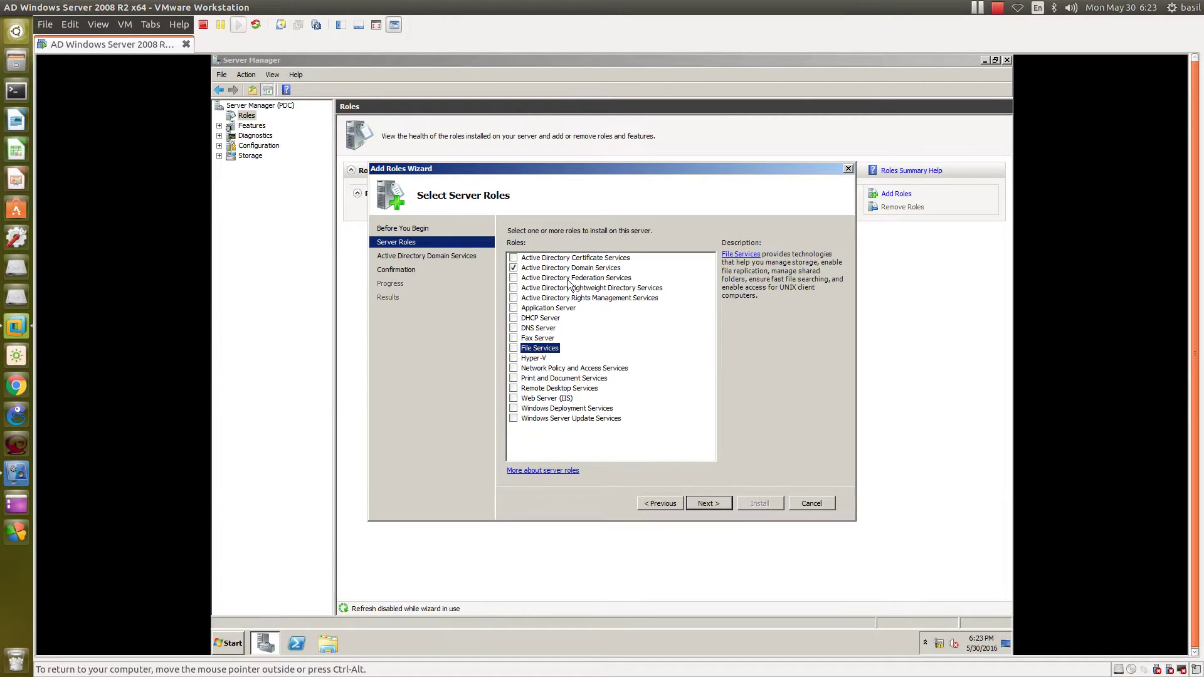
{"action": "left_click", "coordinate": [590, 270]}
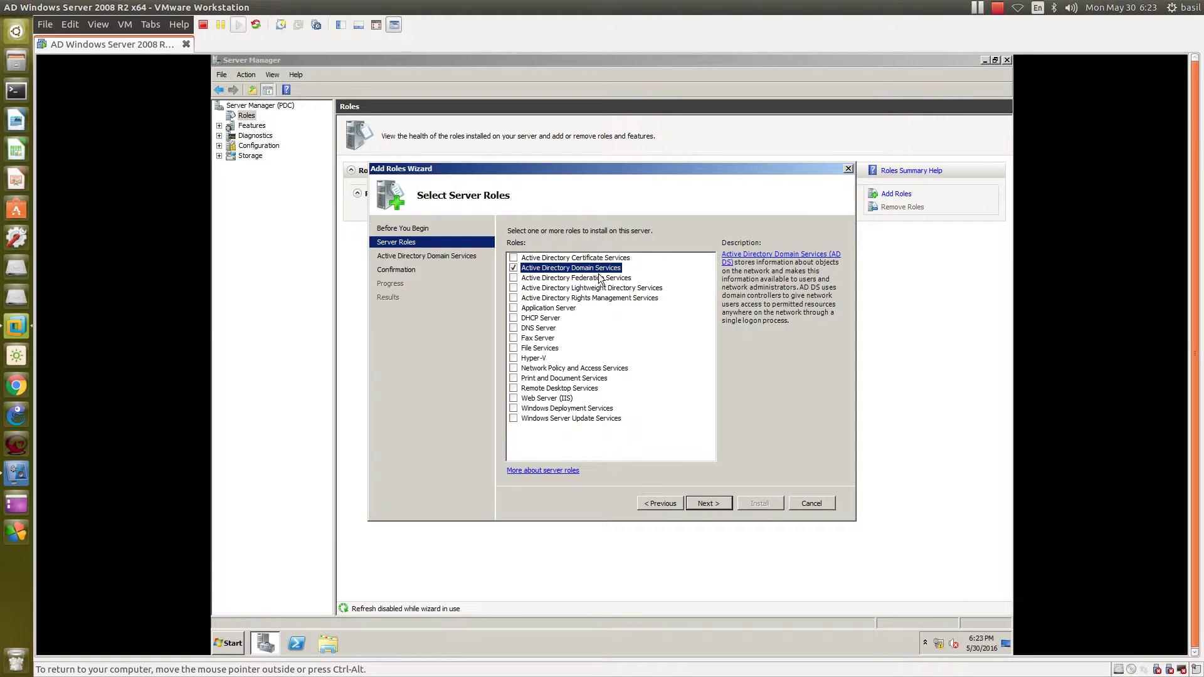
- Install the selected Active Directory Domain Services role and close the Add Roles Wizard
{"action": "left_click", "coordinate": [708, 504]}
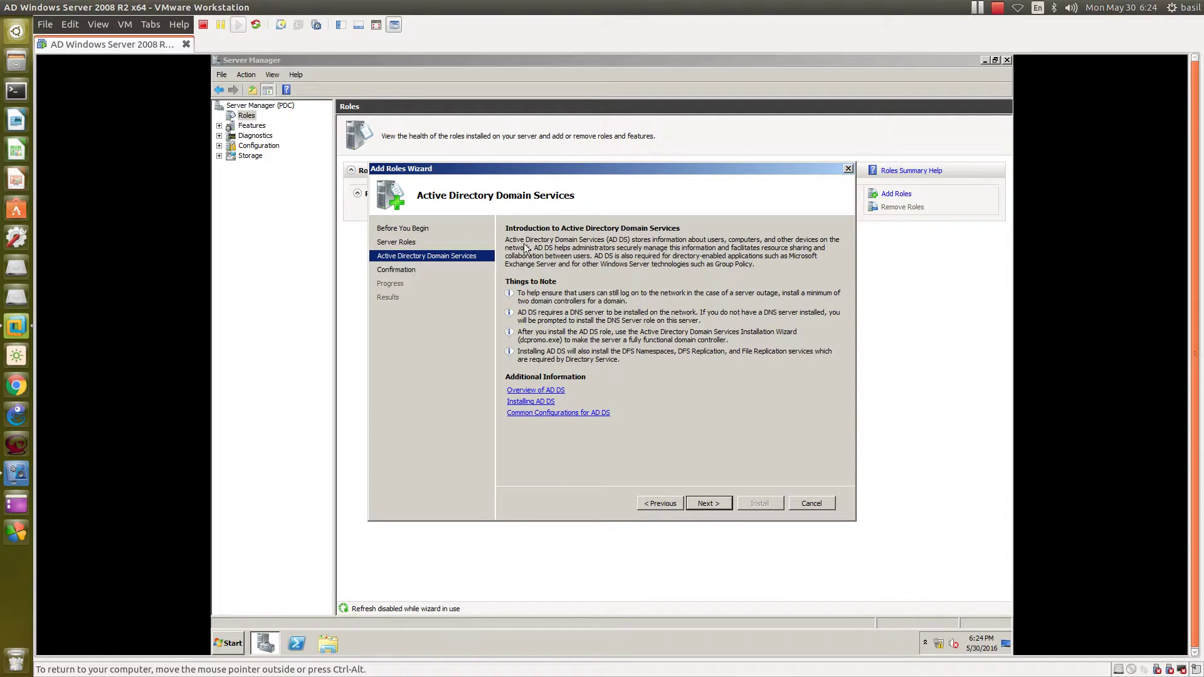
{"action": "left_click", "coordinate": [710, 502]}
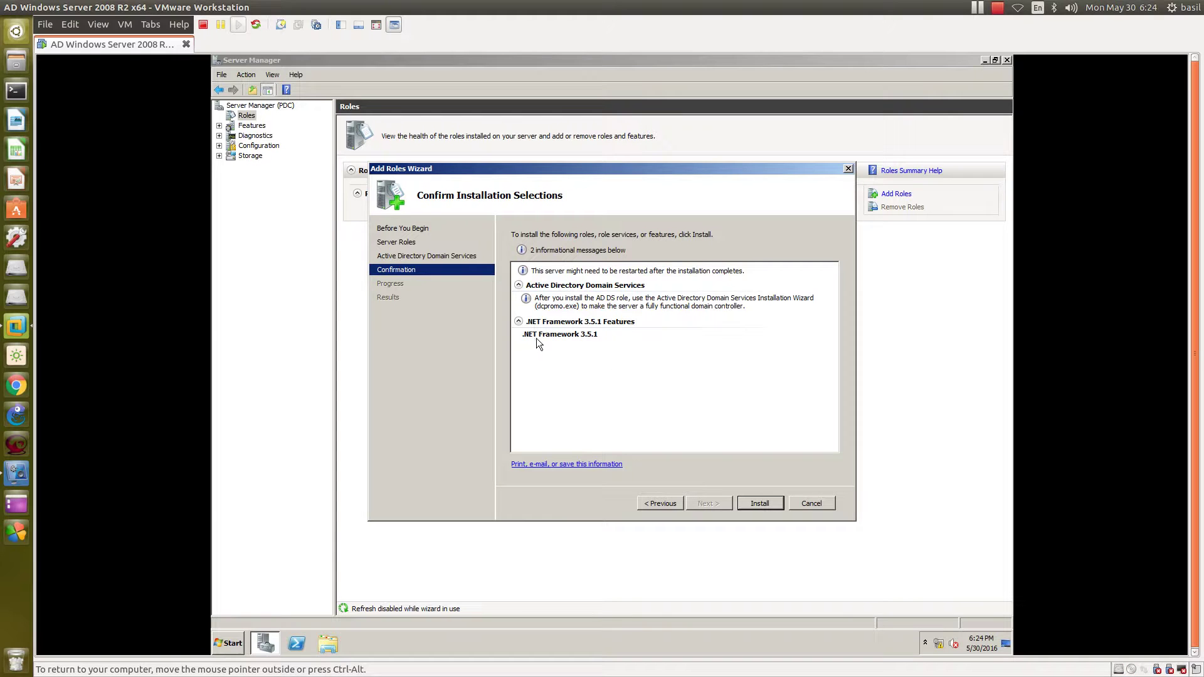
{"action": "left_click", "coordinate": [760, 503]}
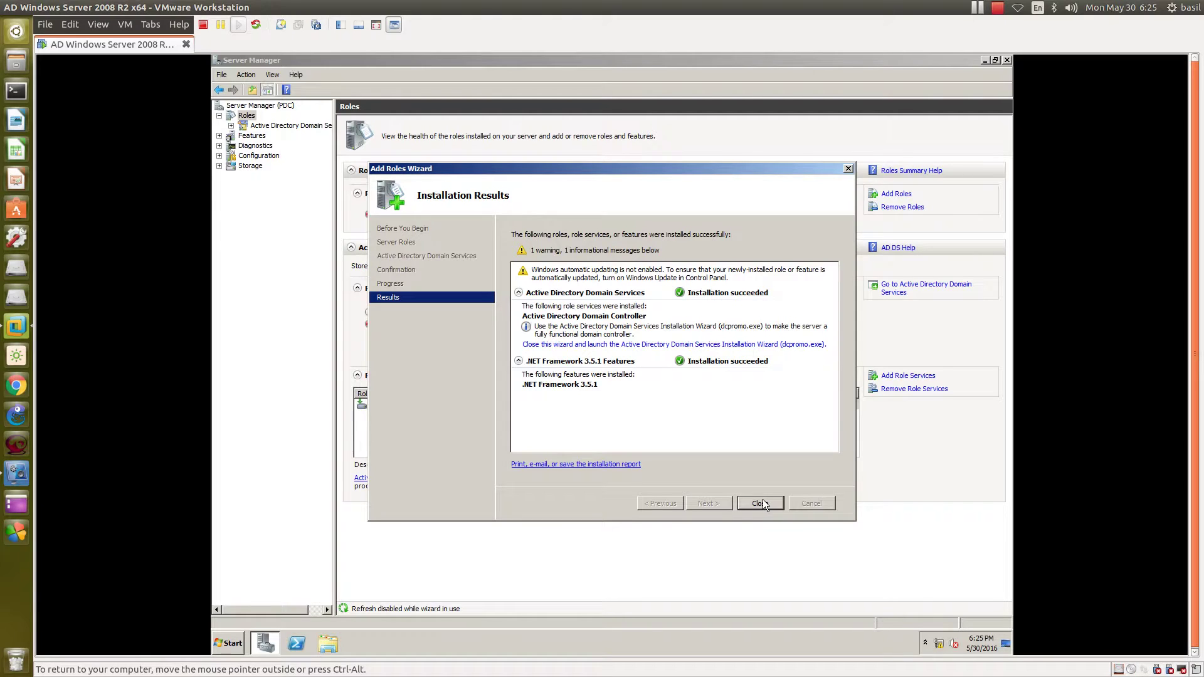
{"action": "left_click", "coordinate": [760, 503]}
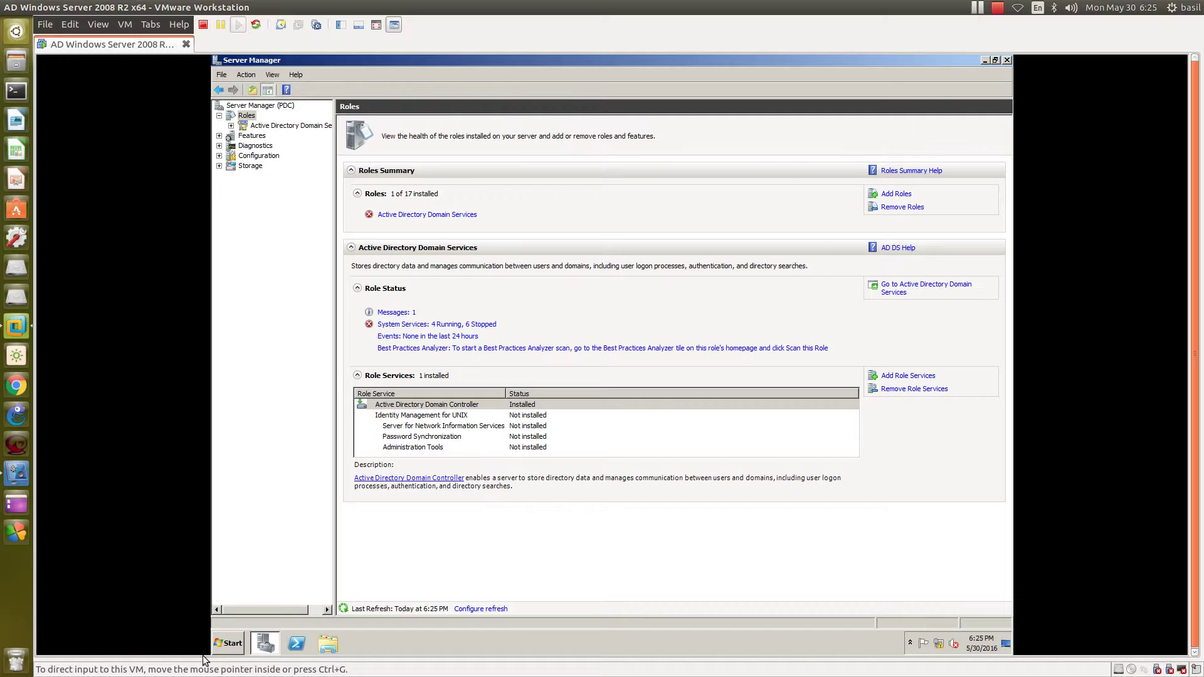
- Run dcpromo to launch the Active Directory Domain Services Installation Wizard, and minimize Server Manager behind it
{"action": "left_click", "coordinate": [229, 645]}
{"action": "left_click", "coordinate": [397, 577]}
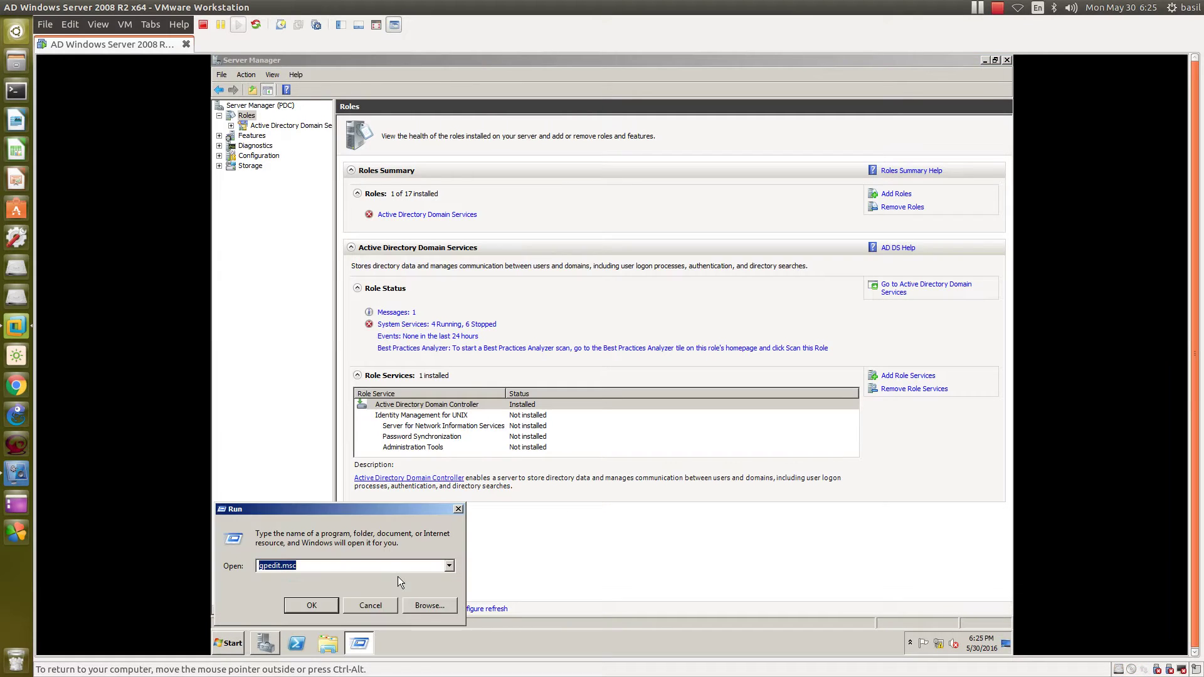
{"action": "type", "text": "cdpro"}
{"action": "key", "text": "BackSpace"}
{"action": "key", "text": "BackSpace"}
{"action": "key", "text": "BackSpace"}
{"action": "key", "text": "BackSpace"}
{"action": "key", "text": "BackSpace"}
{"action": "type", "text": "dcpromo"}
{"action": "key", "text": "Return"}
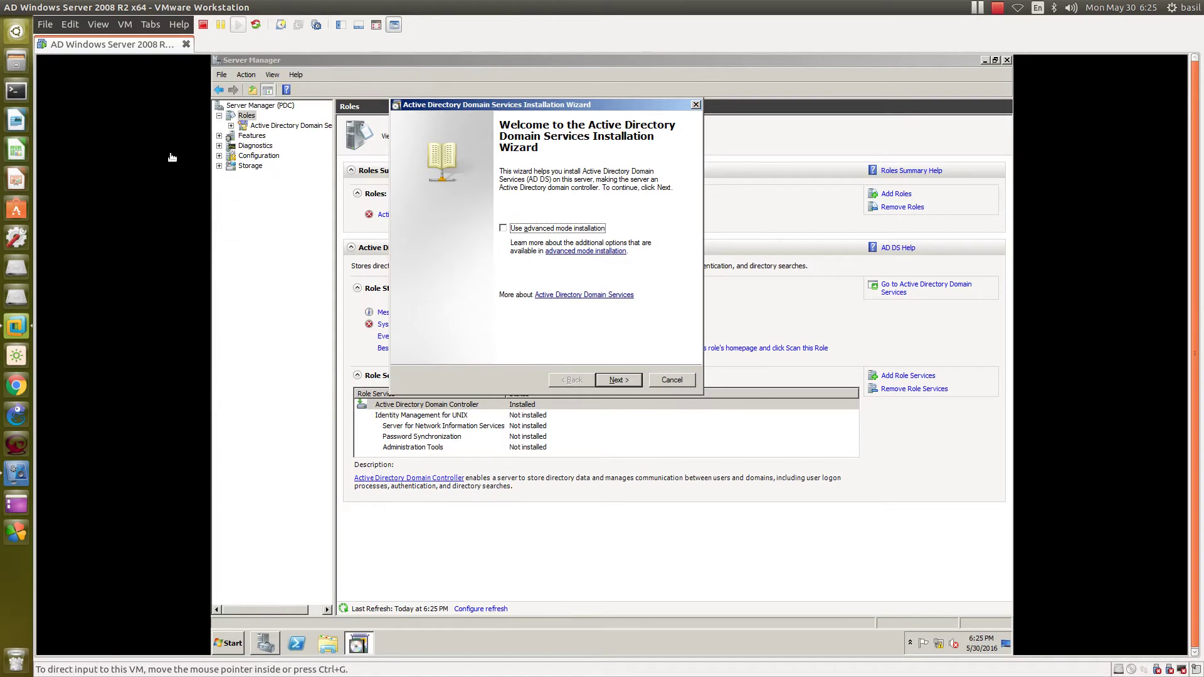
{"action": "left_click", "coordinate": [975, 69]}
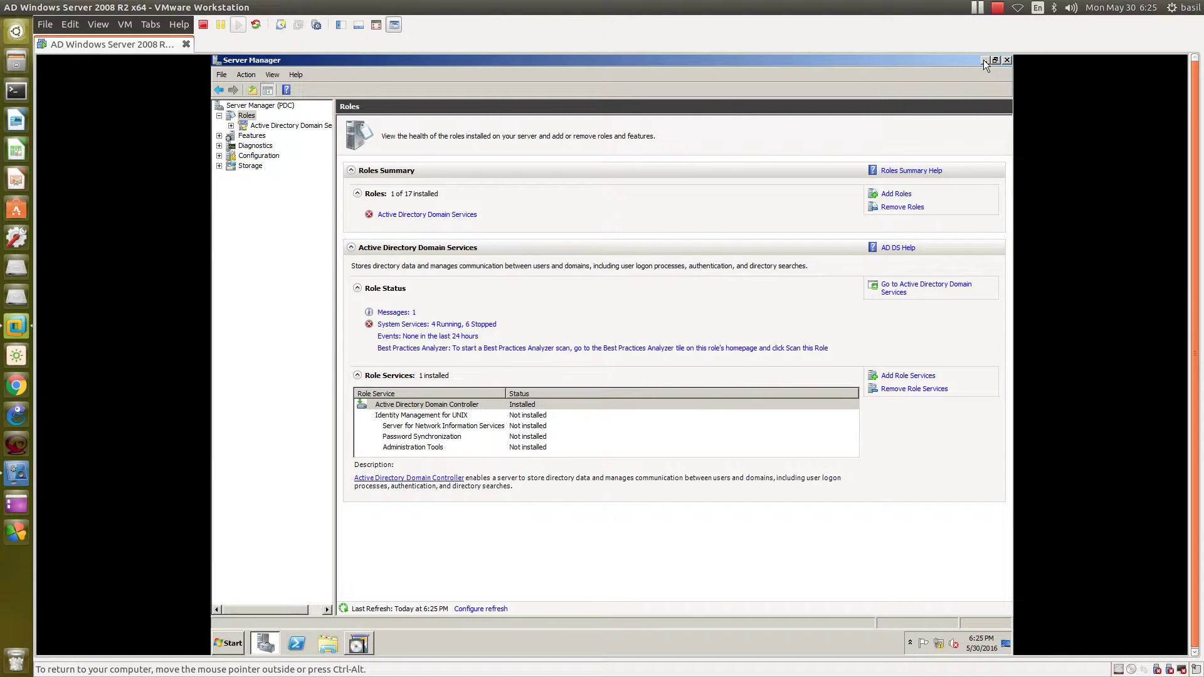
{"action": "left_click", "coordinate": [984, 60]}
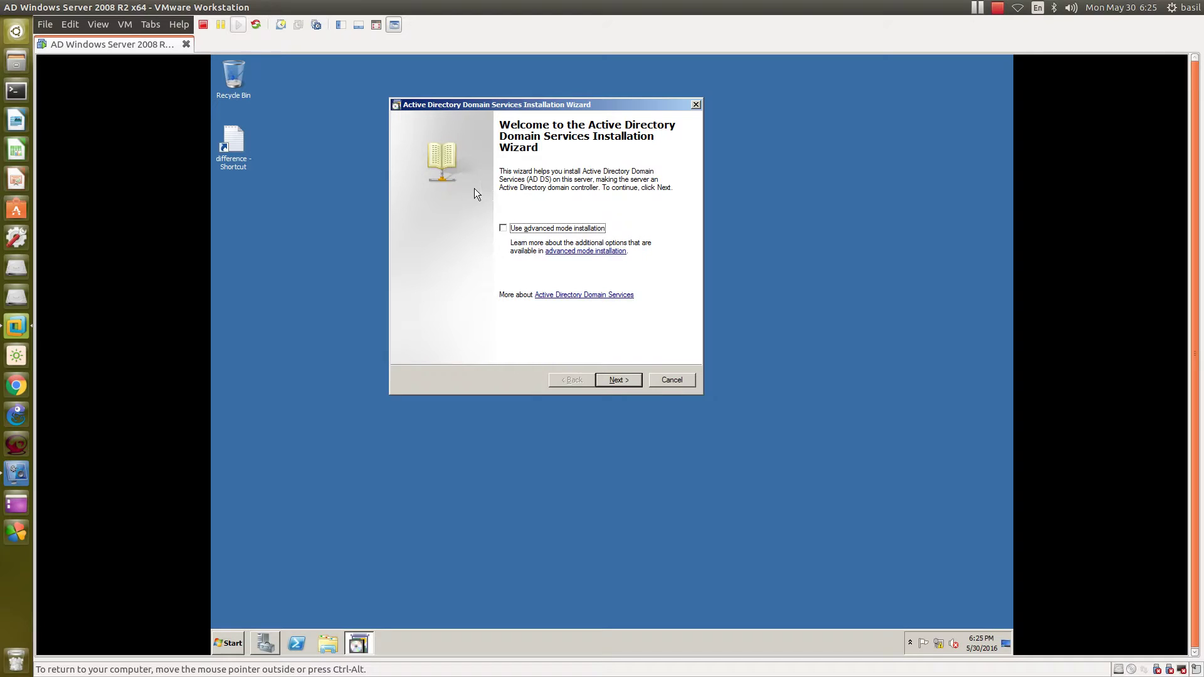
- Choose to create a new domain in a new forest, try to continue, and dismiss the Administrator password error
{"action": "left_click", "coordinate": [618, 381]}
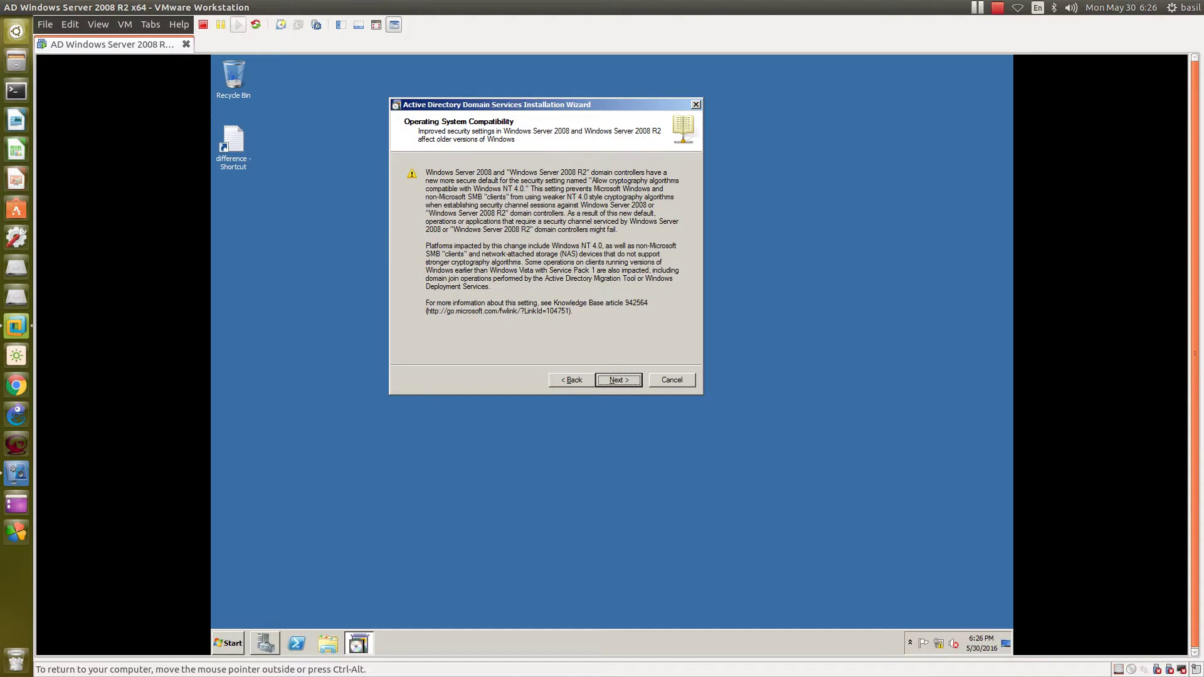
{"action": "left_click", "coordinate": [622, 378]}
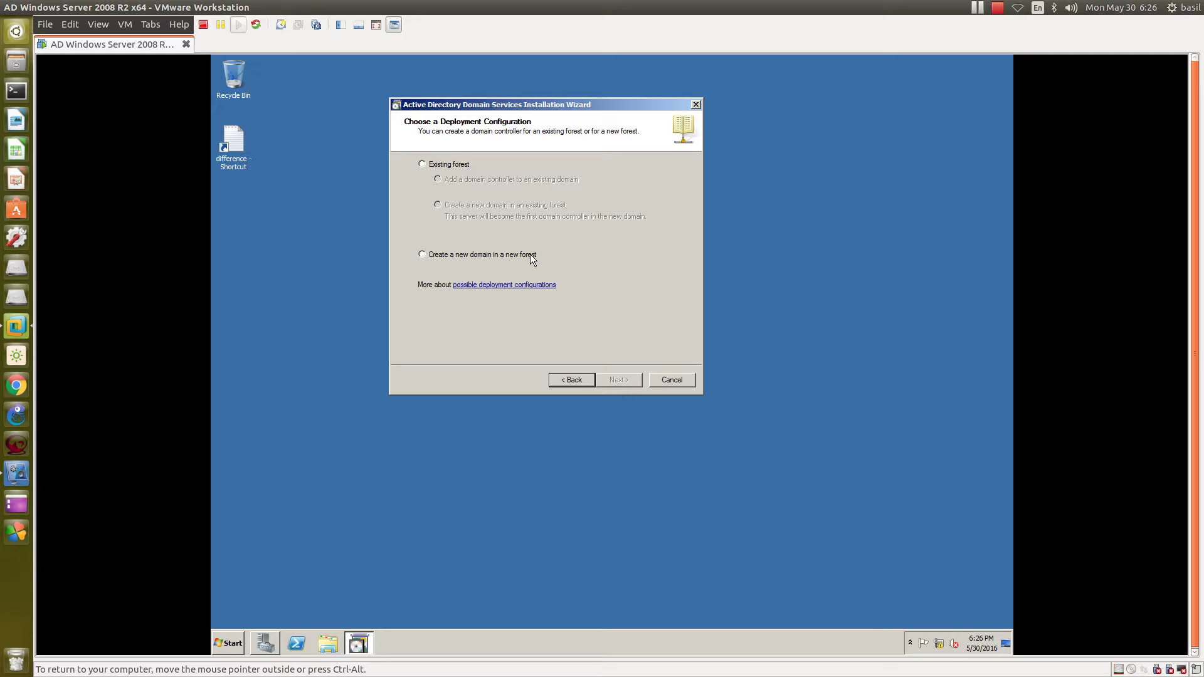
{"action": "left_click", "coordinate": [425, 164]}
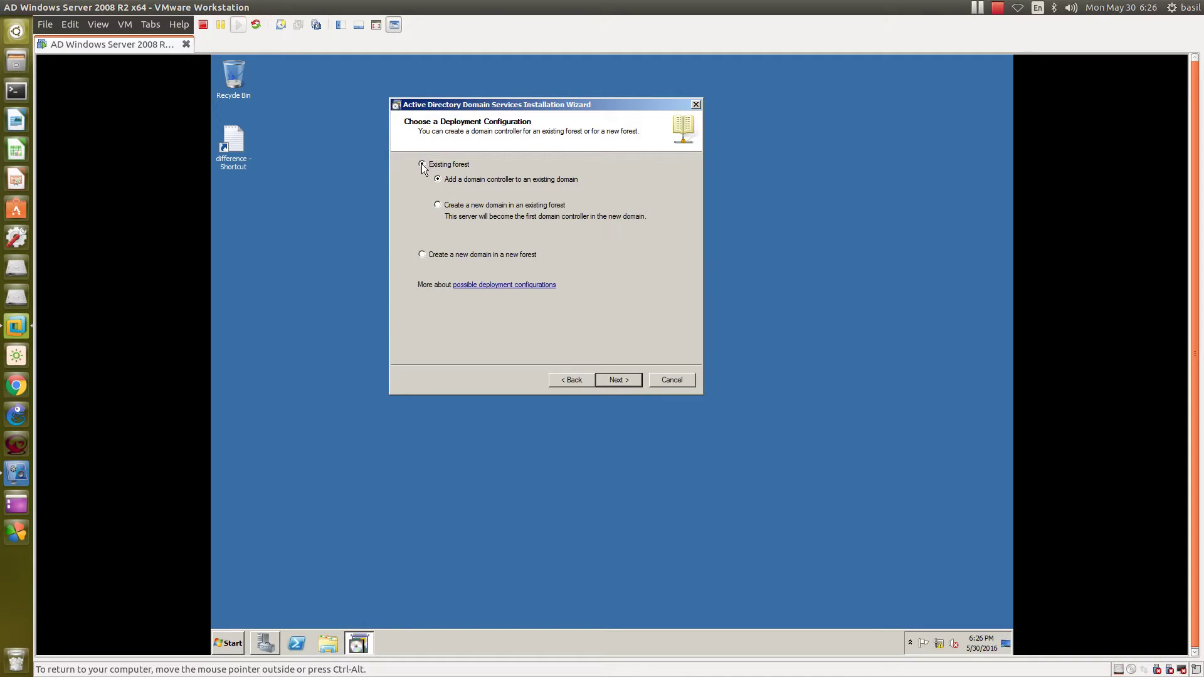
{"action": "left_click", "coordinate": [422, 255]}
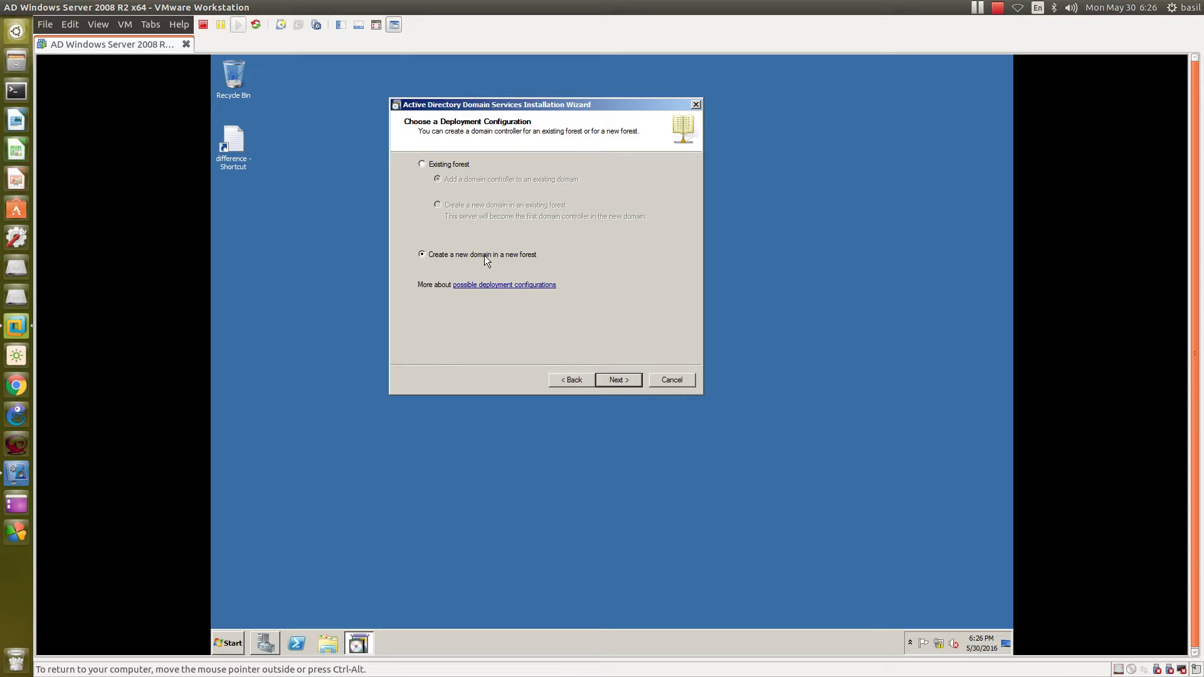
{"action": "left_click", "coordinate": [622, 381]}
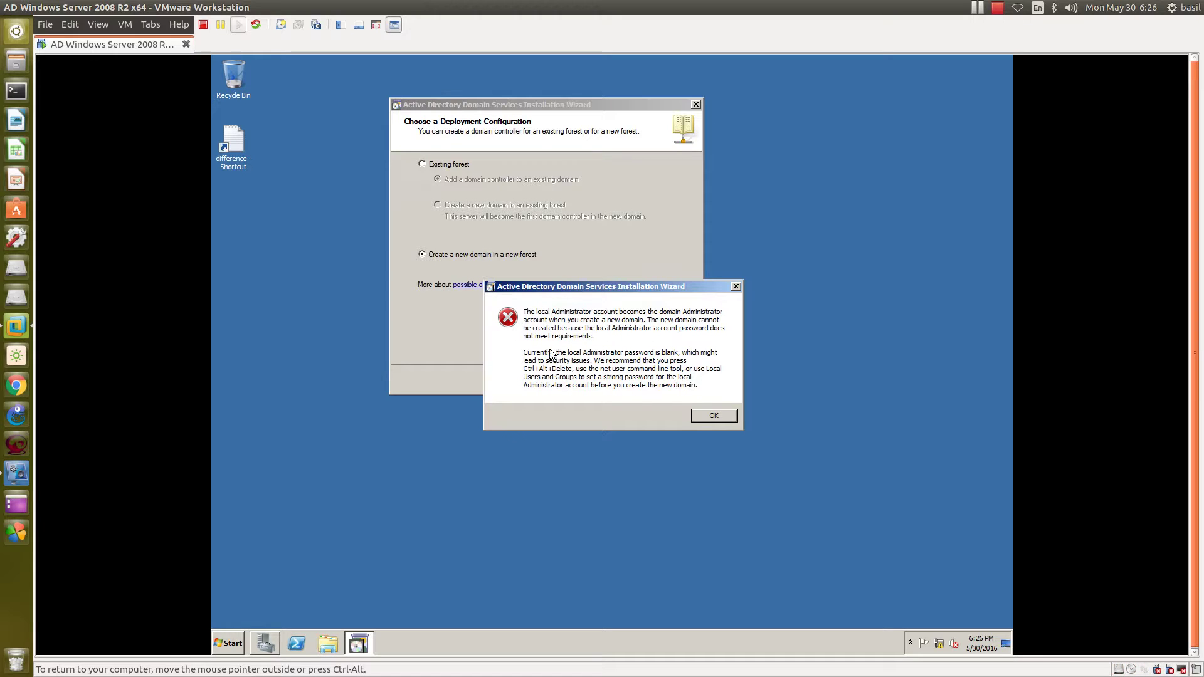
{"action": "left_click", "coordinate": [720, 418]}
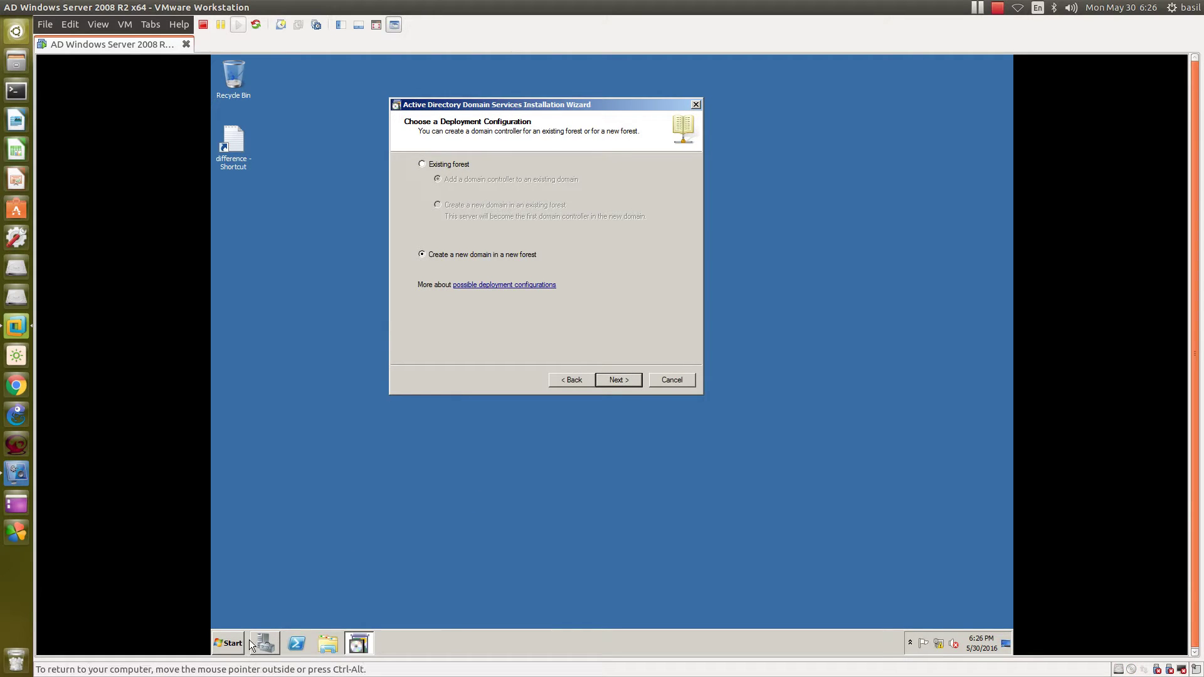
- Open computer management and go to the Administrator account among the users in Local Users and Groups
{"action": "left_click", "coordinate": [227, 644]}
{"action": "left_click", "coordinate": [272, 615]}
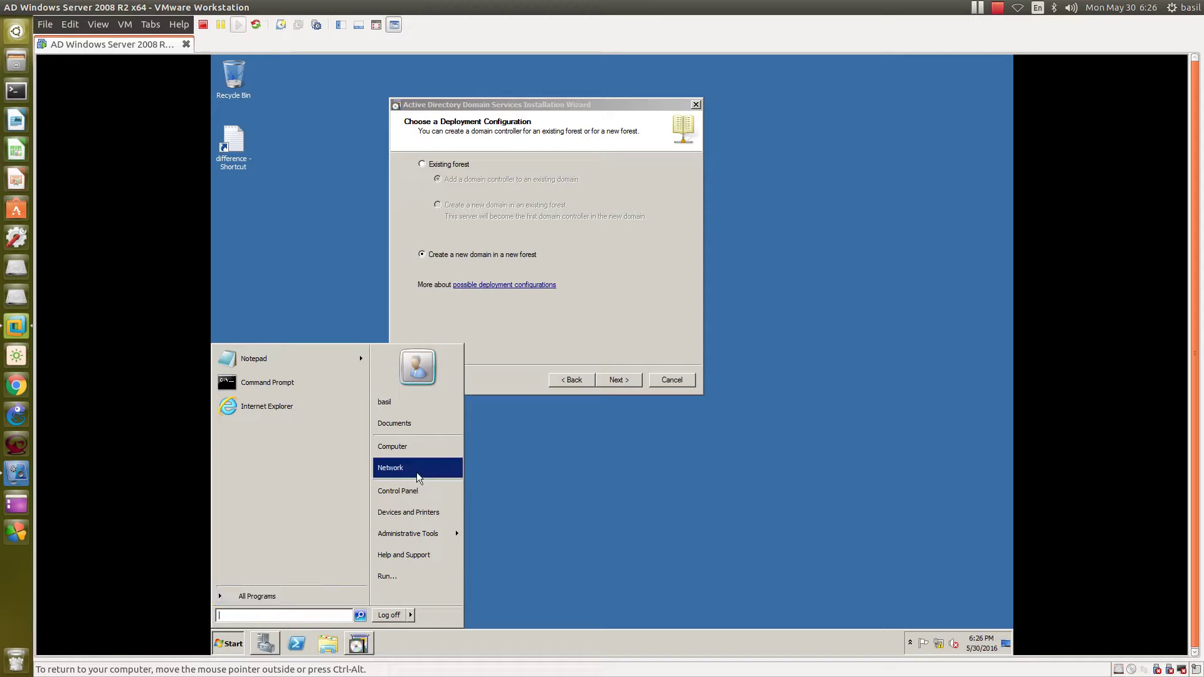
{"action": "right_click", "coordinate": [405, 449]}
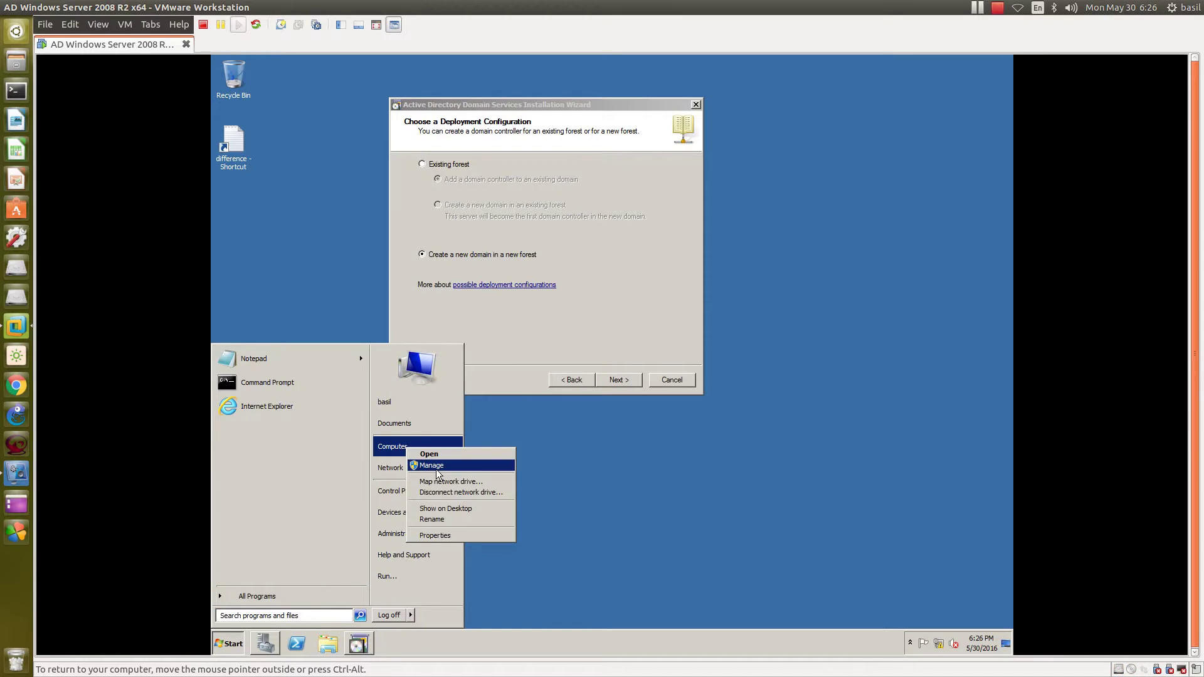
{"action": "left_click", "coordinate": [419, 465]}
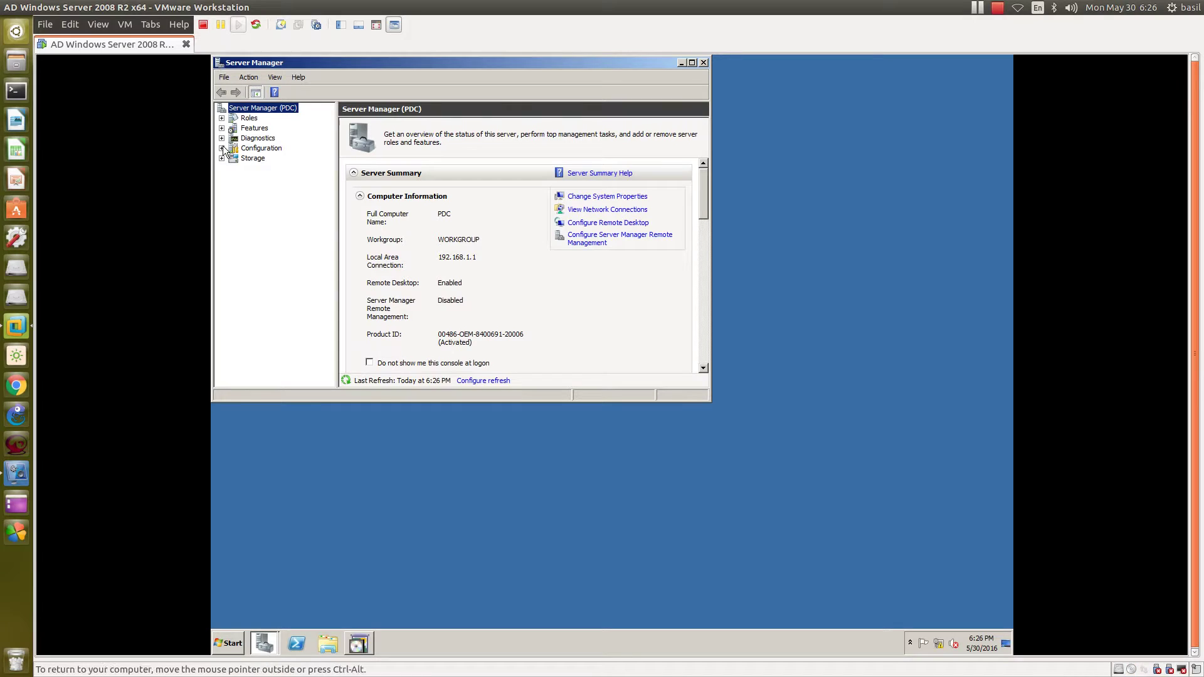
{"action": "key", "text": "ctrl+alt"}
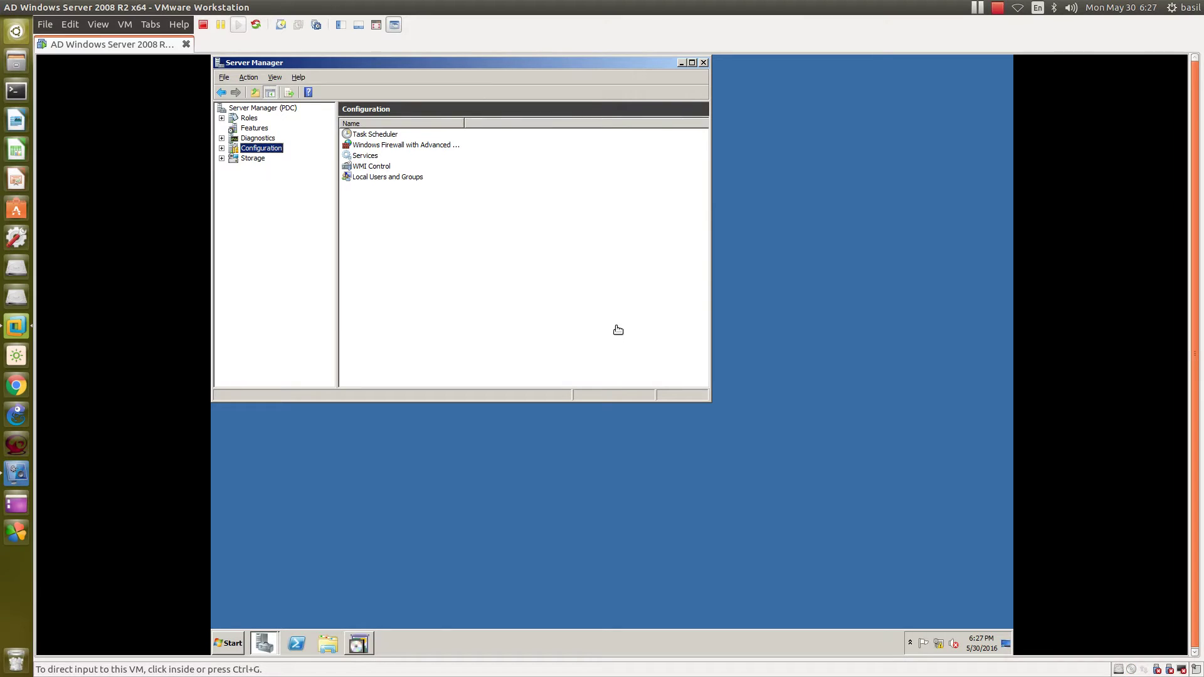
{"action": "left_click", "coordinate": [221, 148]}
{"action": "left_click", "coordinate": [288, 198]}
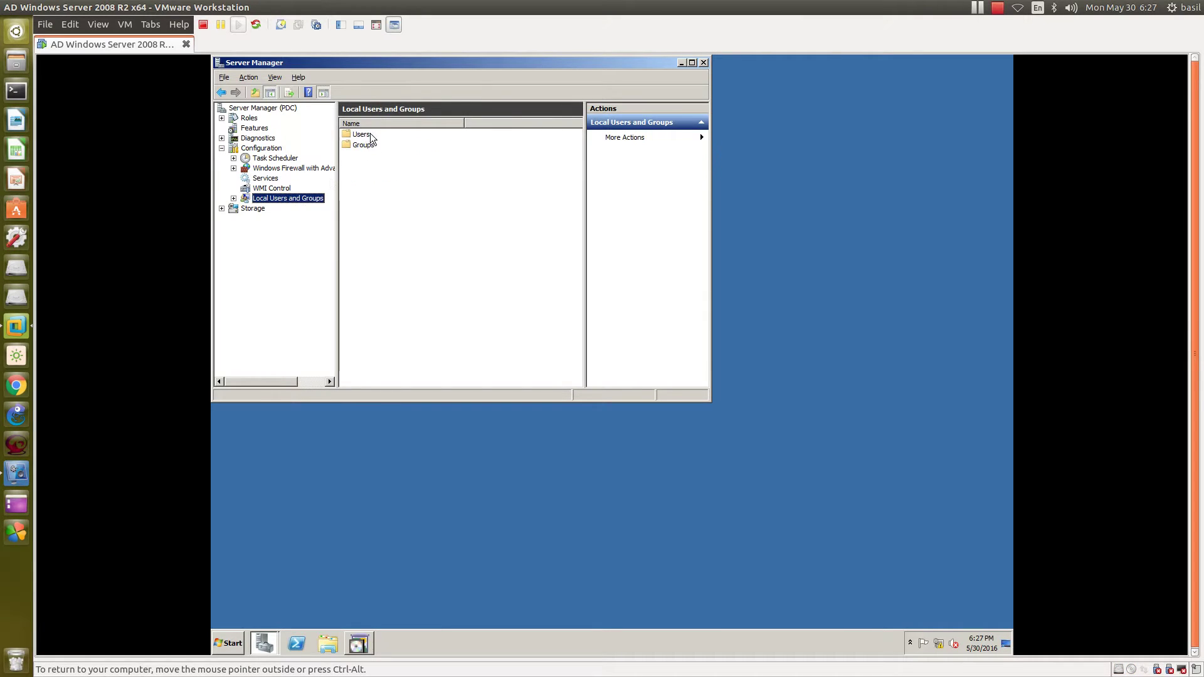
{"action": "right_click", "coordinate": [362, 134]}
{"action": "double_click", "coordinate": [355, 133]}
{"action": "right_click", "coordinate": [355, 133]}
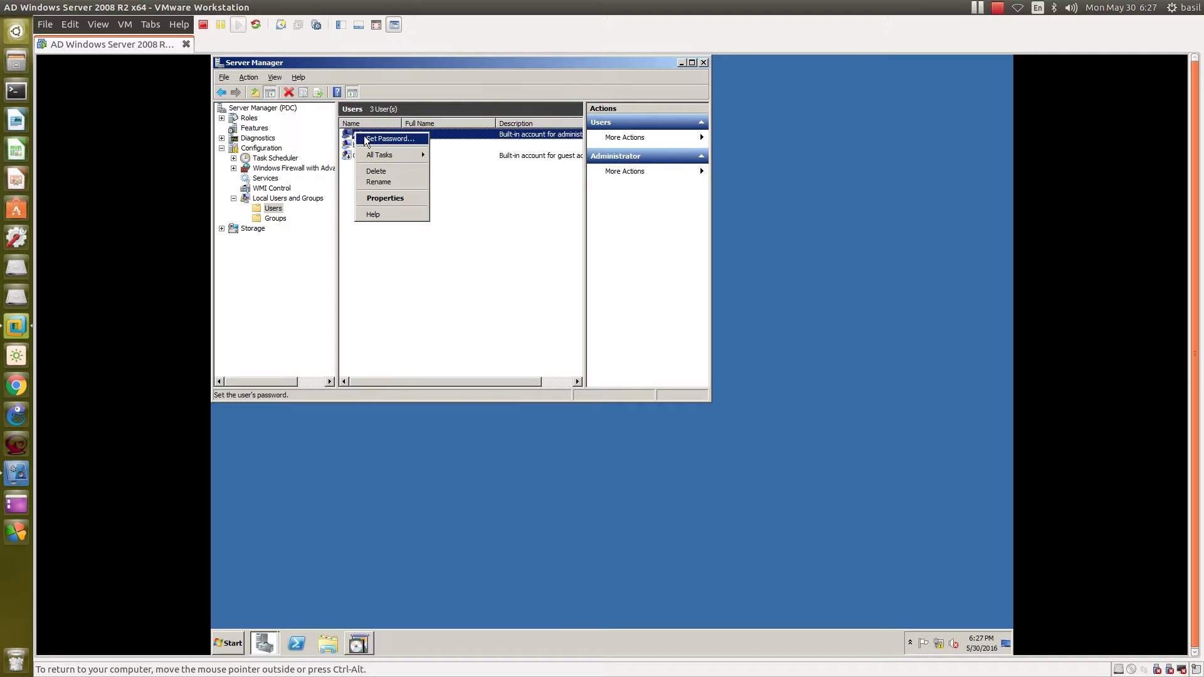
- Set and confirm a new password for the Administrator account, and close Server Manager
{"action": "left_click", "coordinate": [365, 138]}
{"action": "key", "text": "ctrl+alt"}
{"action": "left_click", "coordinate": [404, 266]}
{"action": "left_click", "coordinate": [405, 293]}
{"action": "type", "text": "••••••••••••"}
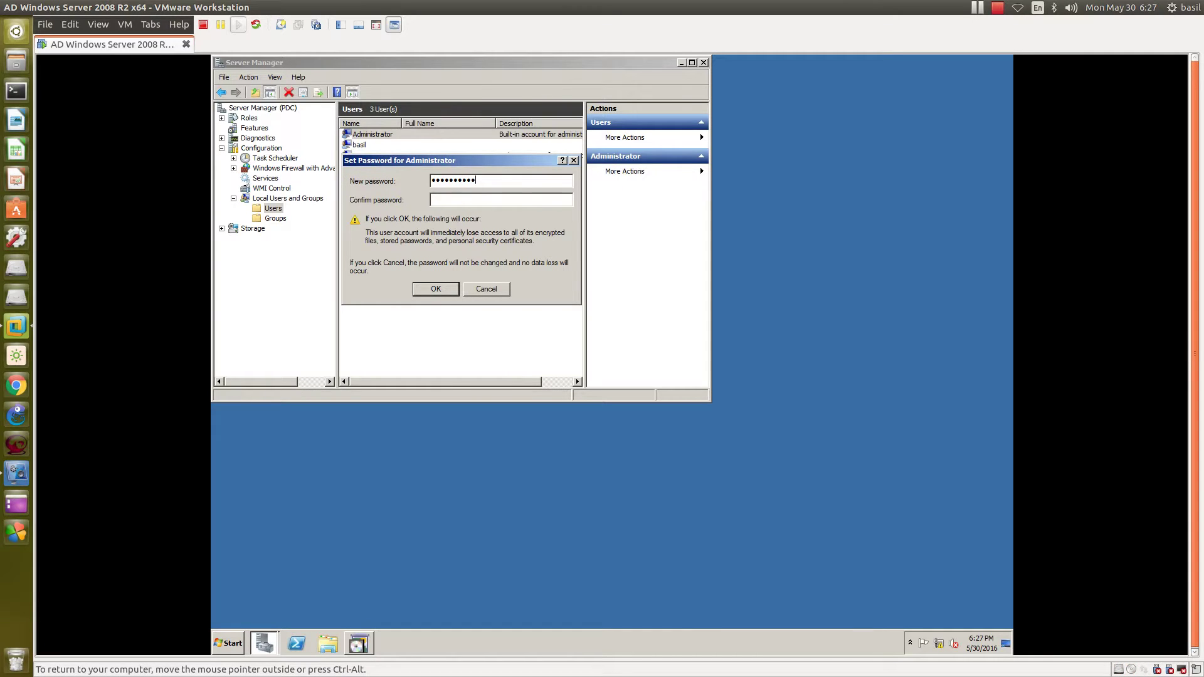
{"action": "type", "text": "•••••••••••••••••••••"}
{"action": "key", "text": "Return"}
{"action": "key", "text": "Return"}
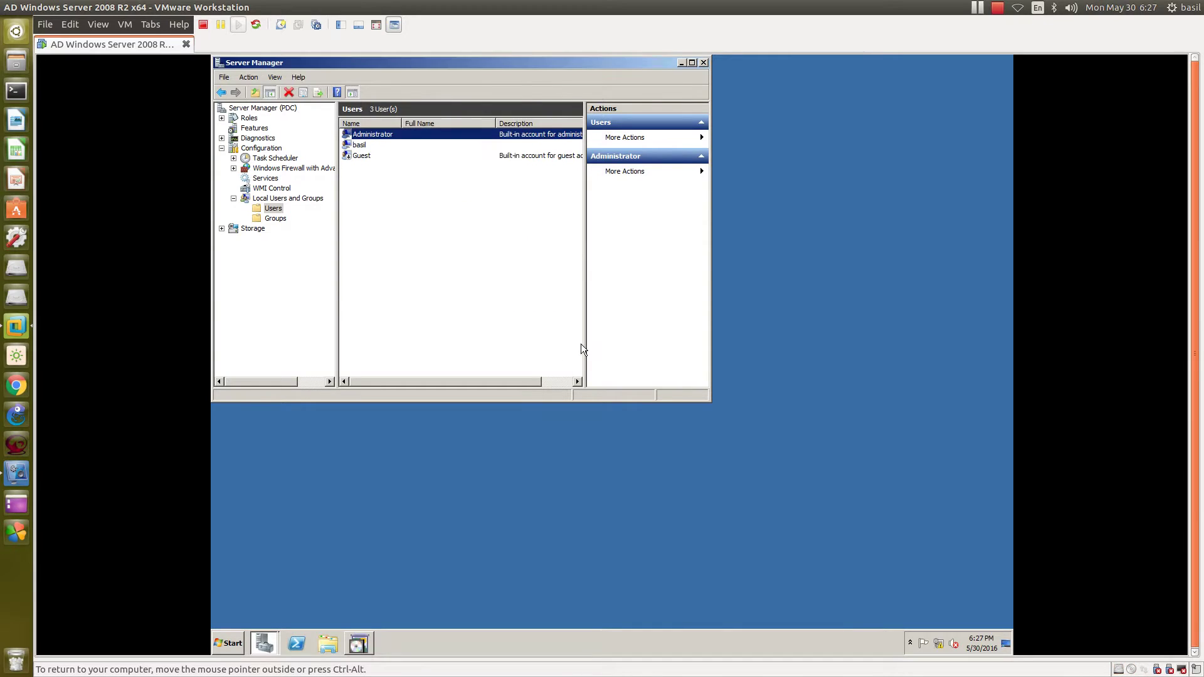
{"action": "left_click", "coordinate": [703, 63]}
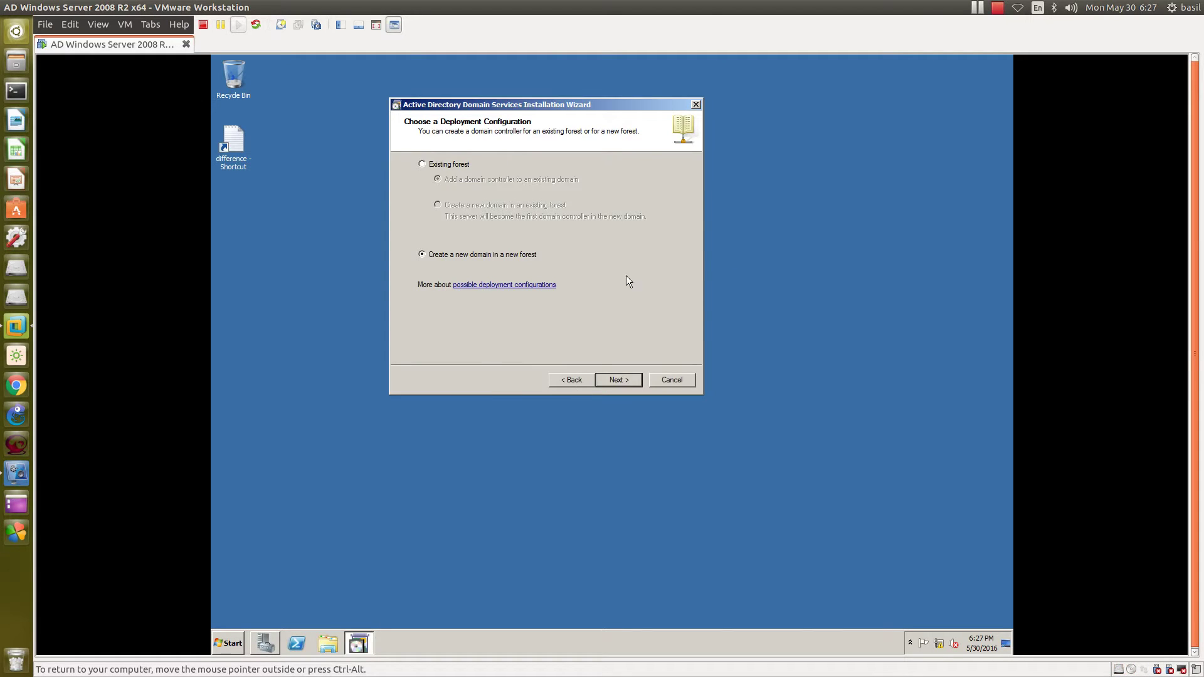
- Continue with the new forest and name its root domain test.local
{"action": "left_click", "coordinate": [620, 381]}
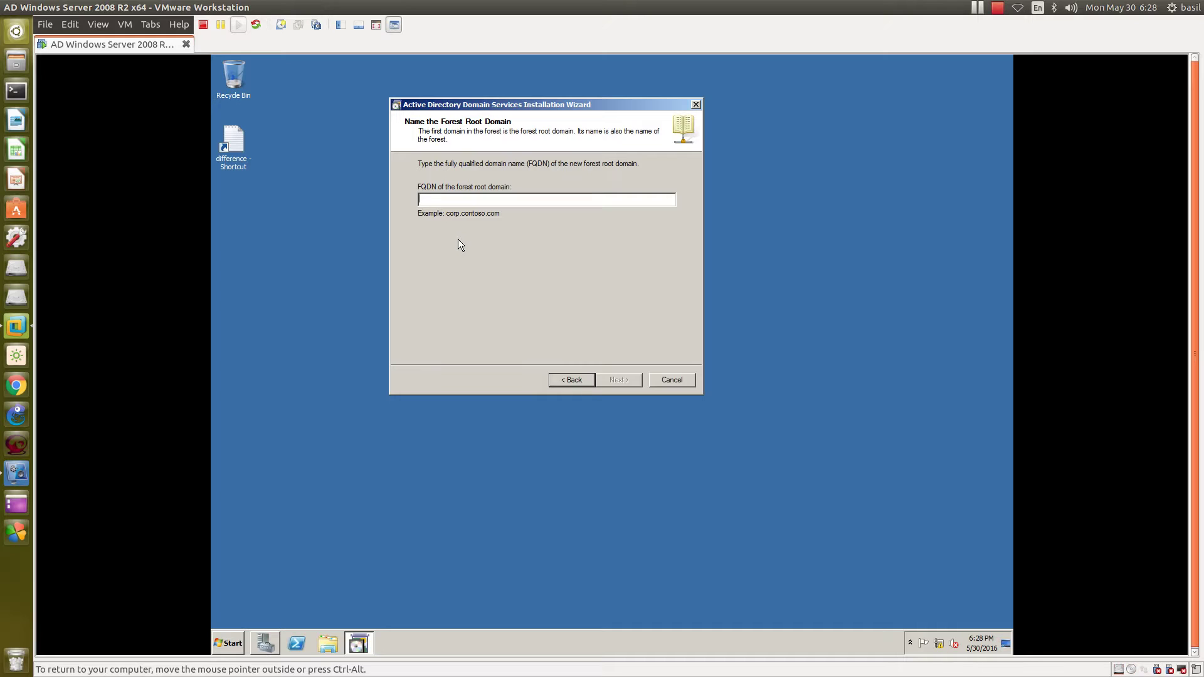
{"action": "type", "text": "l"}
{"action": "key", "text": "BackSpace"}
{"action": "type", "text": "test.local"}
{"action": "left_click", "coordinate": [619, 381]}
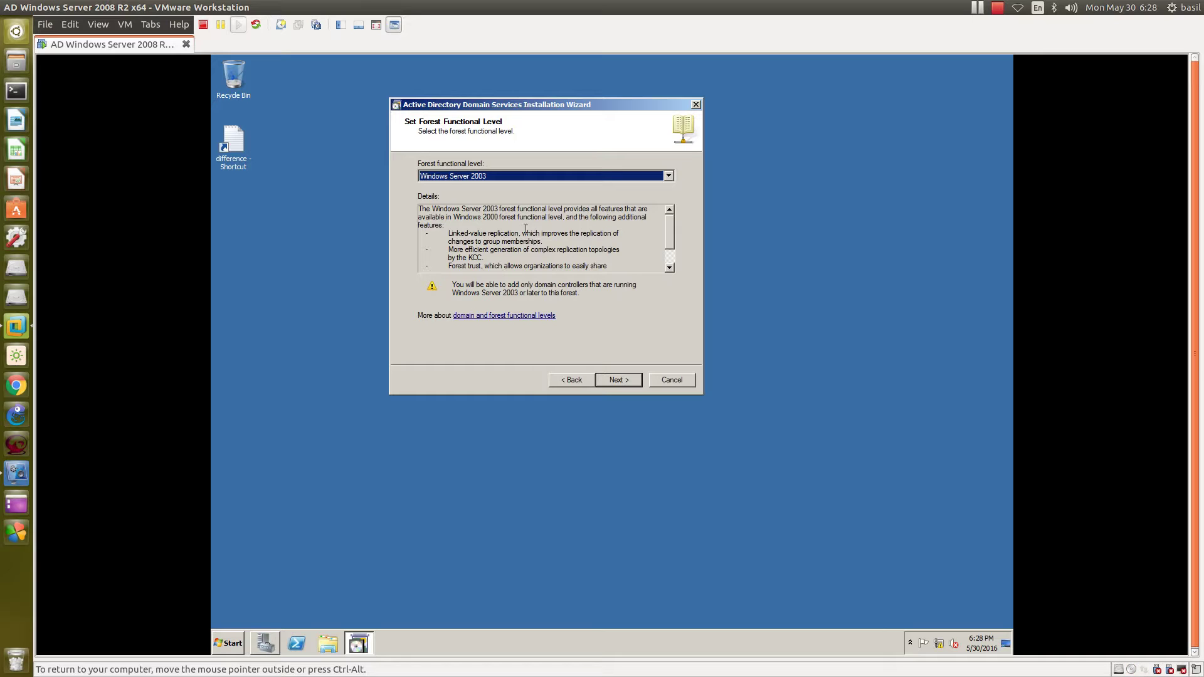
- Review the available forest functional levels and leave Windows Server 2003 selected
{"action": "left_click", "coordinate": [461, 180]}
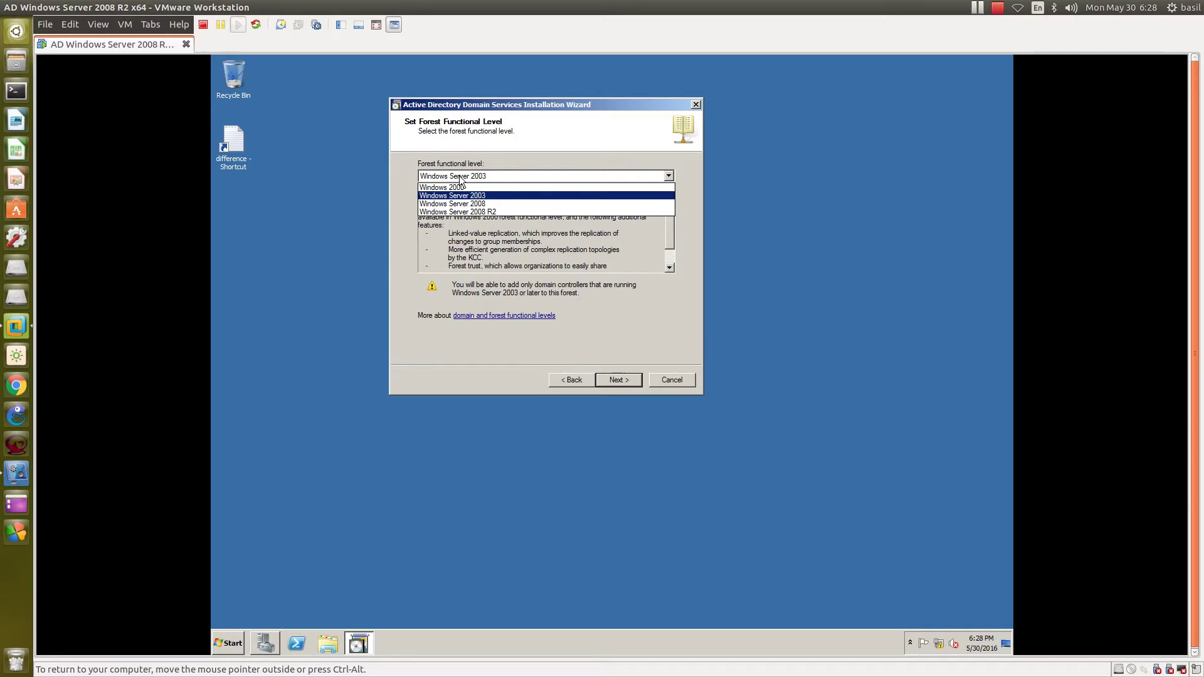
{"action": "left_click", "coordinate": [443, 197]}
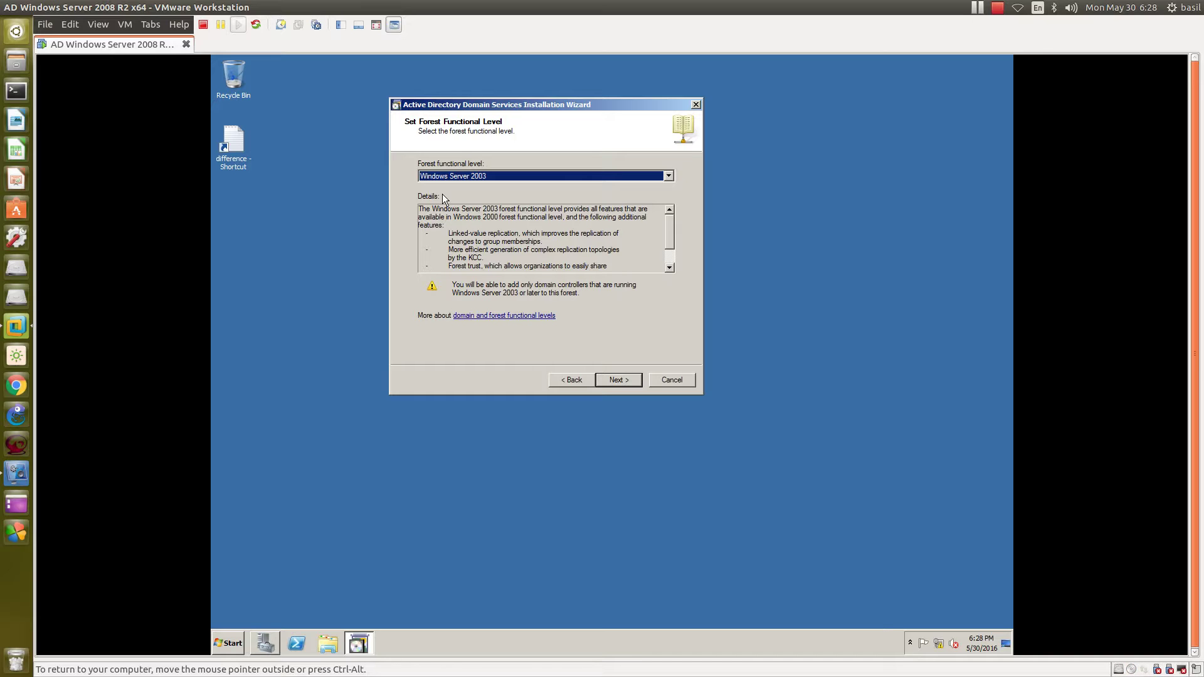
{"action": "left_click", "coordinate": [452, 179]}
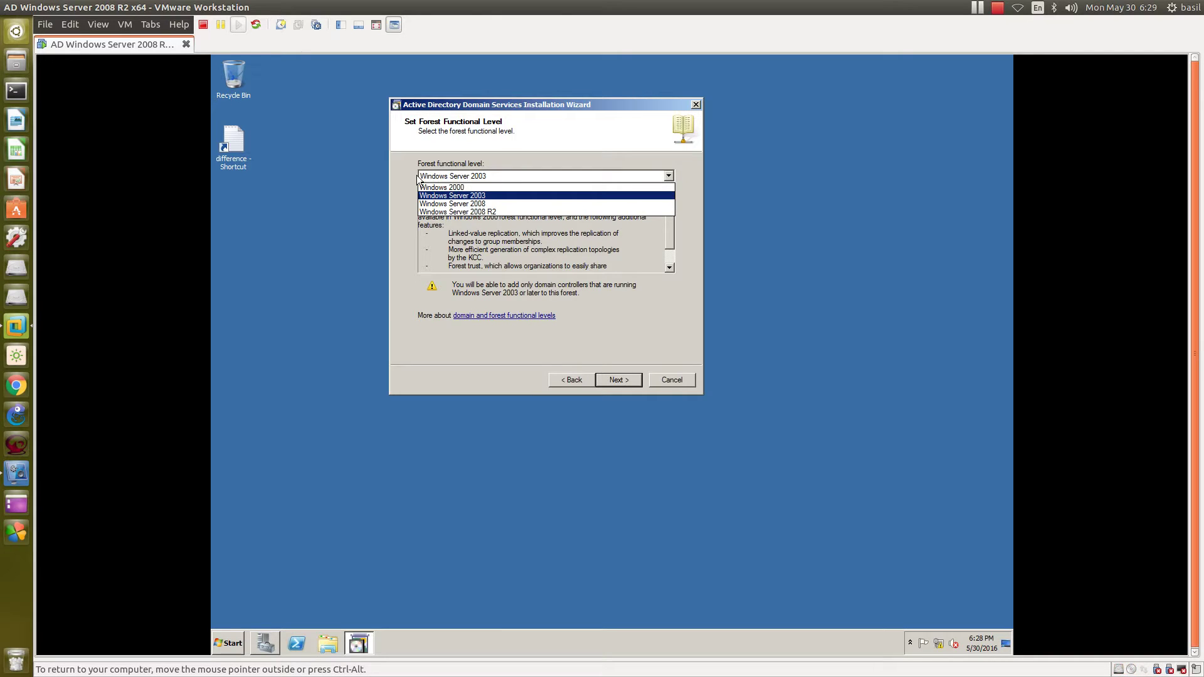
{"action": "left_click", "coordinate": [469, 178]}
{"action": "left_click", "coordinate": [668, 179]}
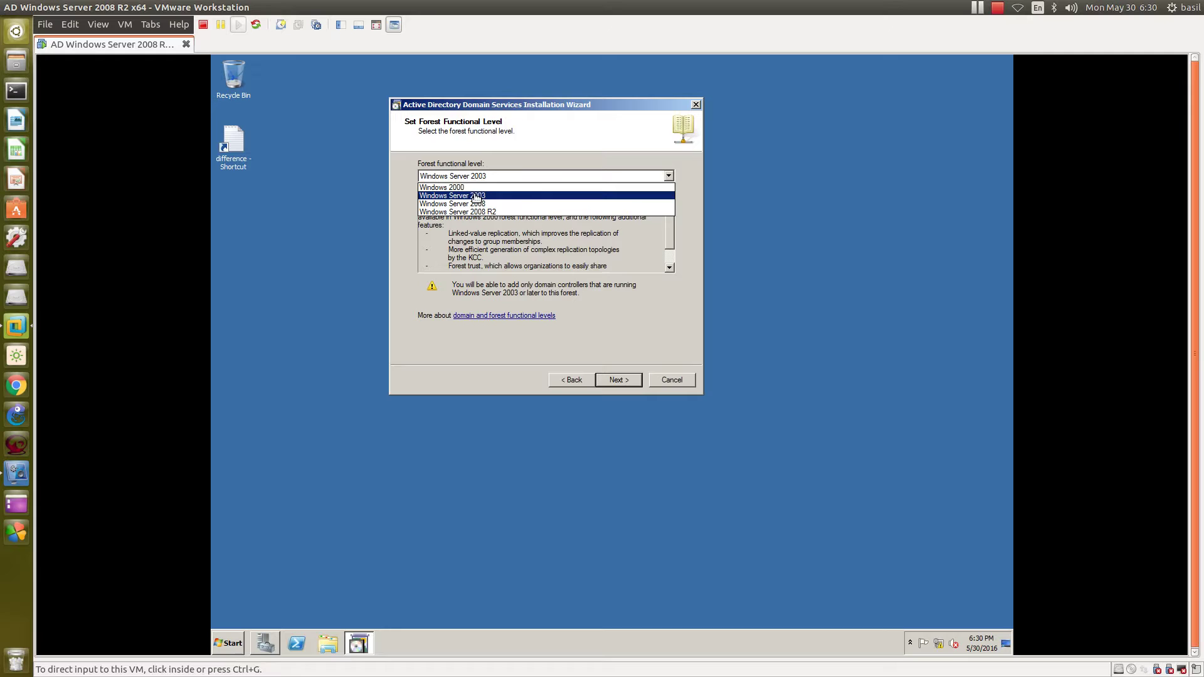
{"action": "left_click", "coordinate": [476, 195]}
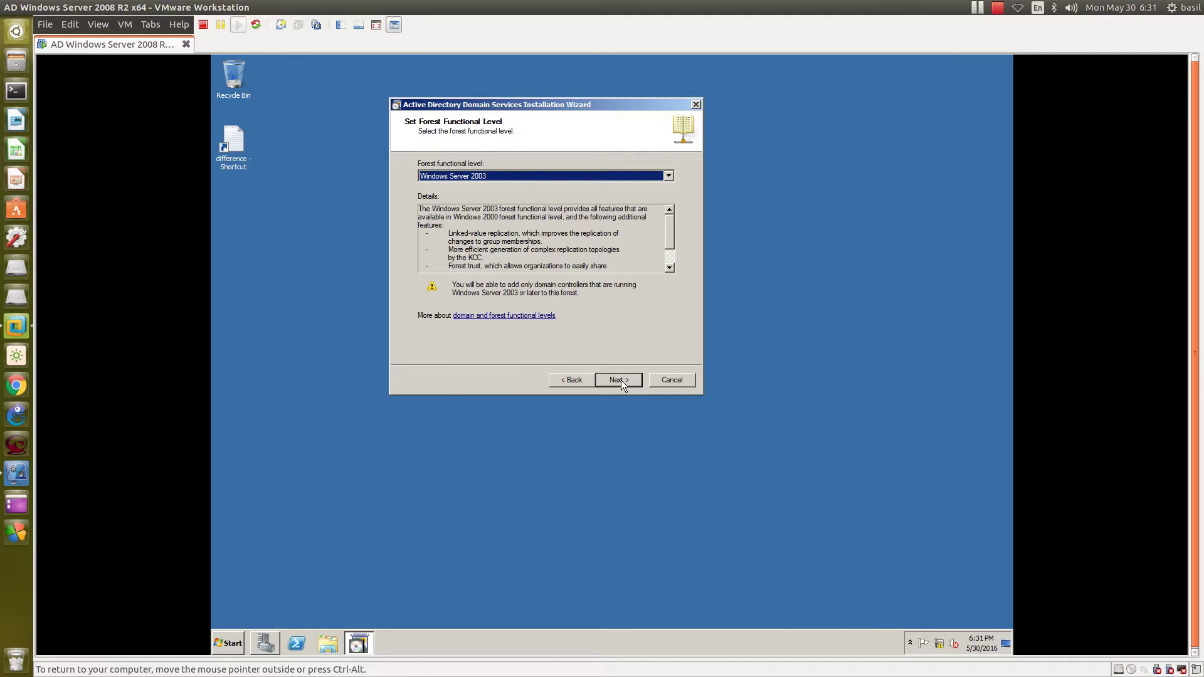
- Try Windows Server 2008 R2 as the forest functional level, and return the selection to Windows Server 2003
{"action": "left_click", "coordinate": [489, 176]}
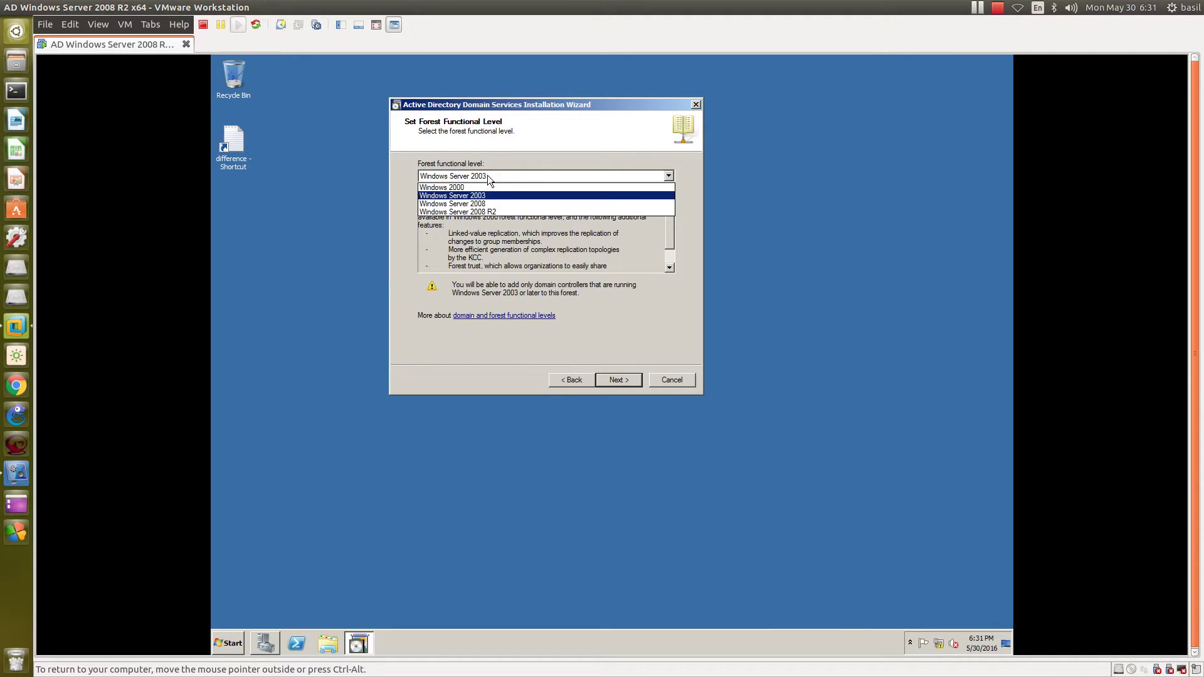
{"action": "left_click", "coordinate": [466, 213]}
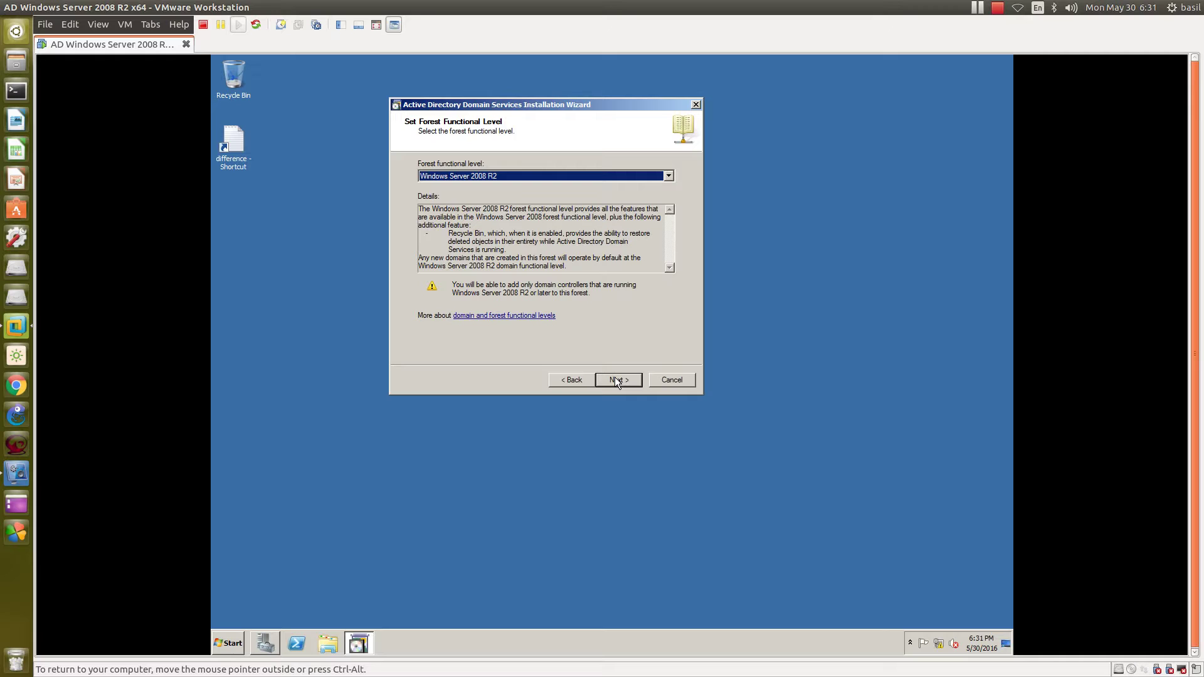
{"action": "left_click", "coordinate": [479, 176]}
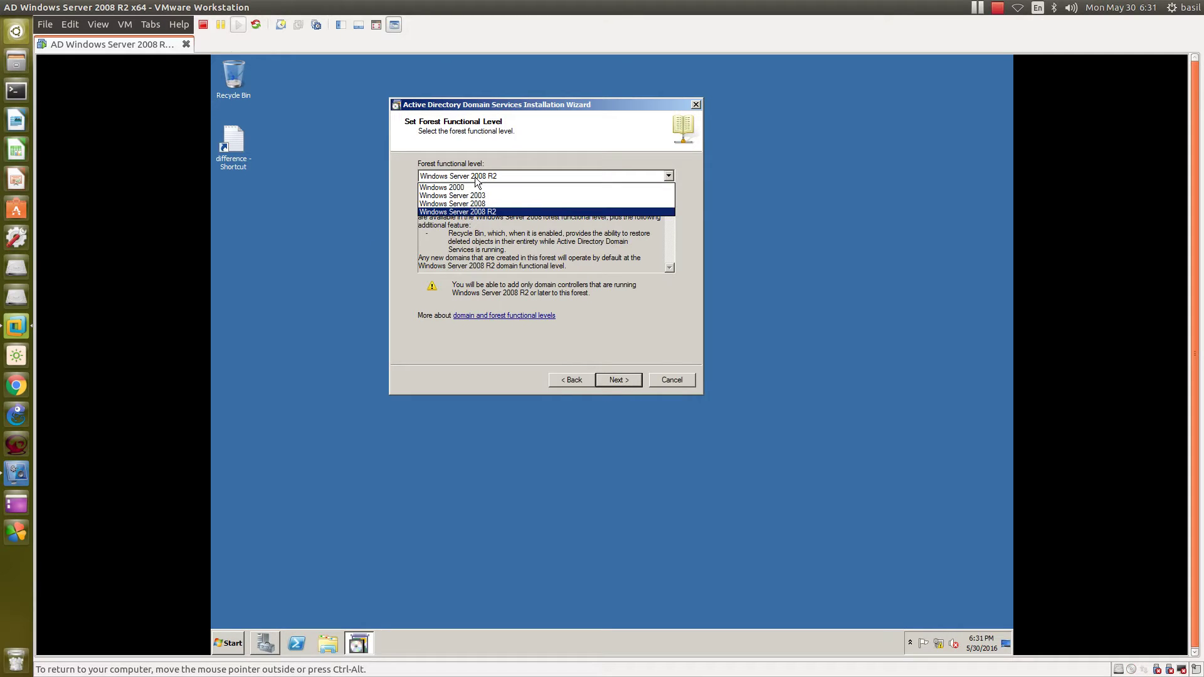
{"action": "left_click", "coordinate": [470, 197]}
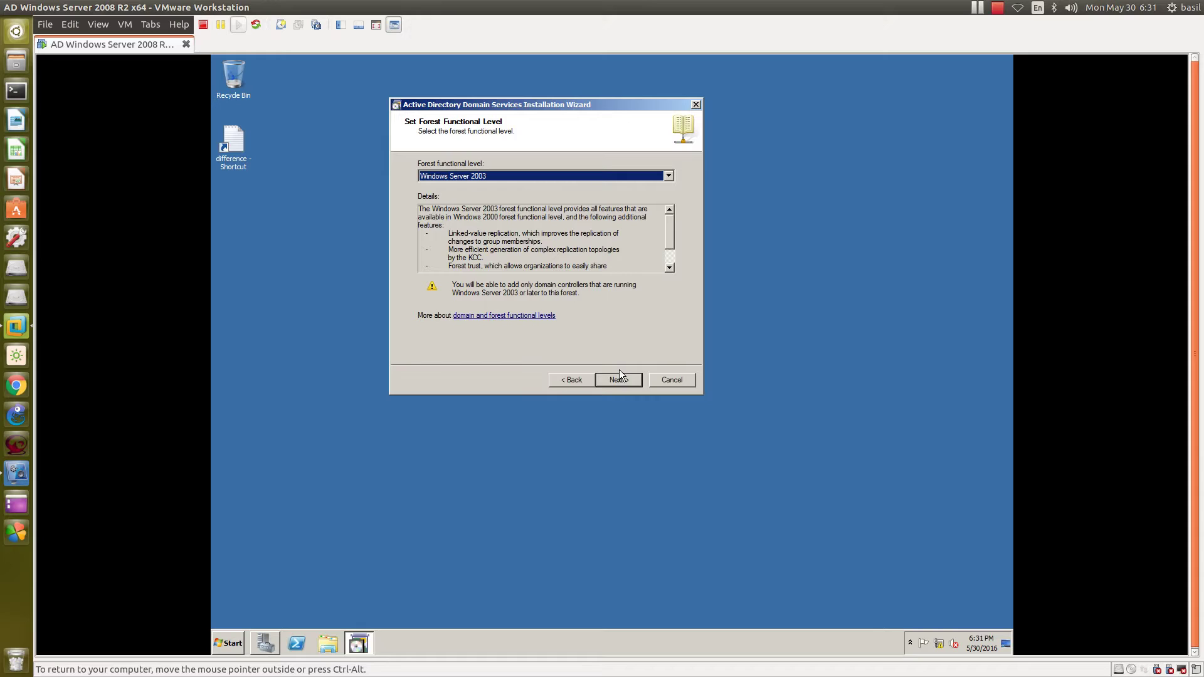
- Accept Windows Server 2003 as both the forest and the domain functional level
{"action": "left_click", "coordinate": [446, 180]}
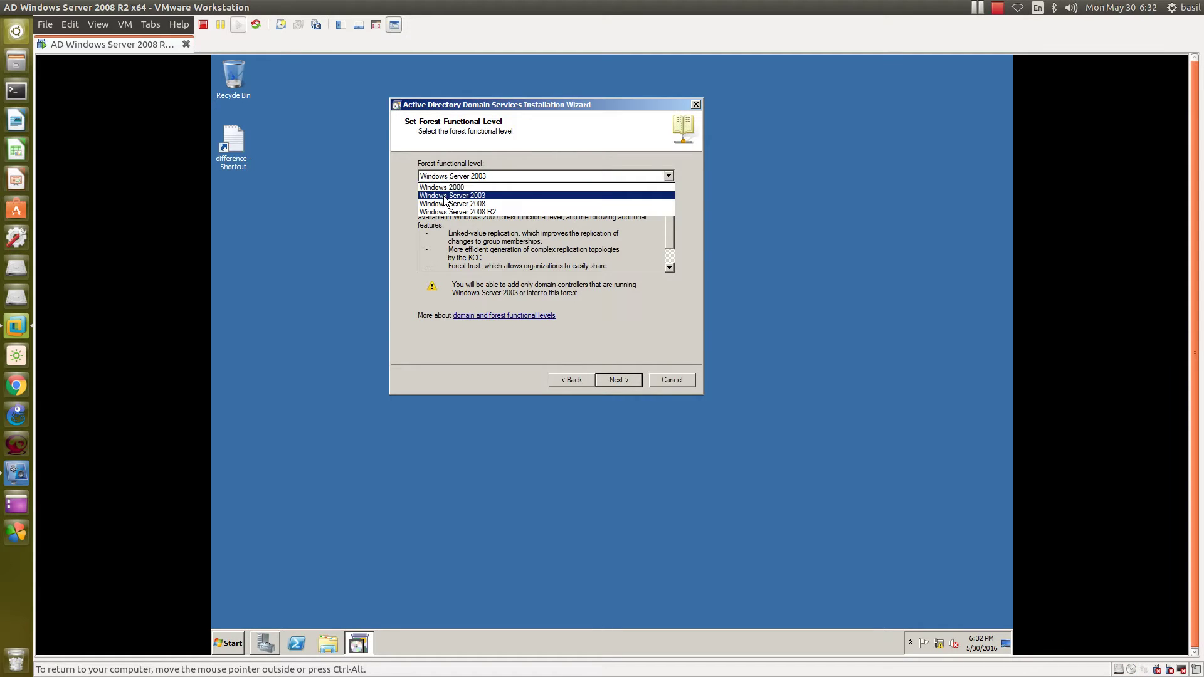
{"action": "left_click", "coordinate": [446, 196]}
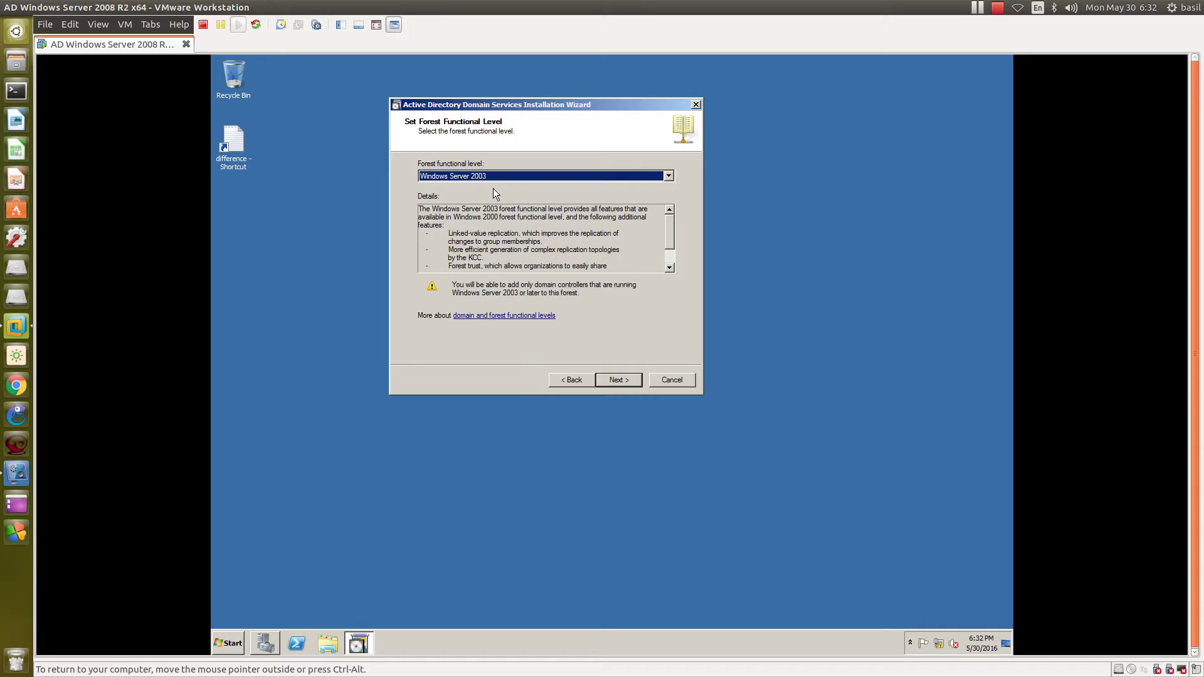
{"action": "left_click", "coordinate": [618, 380]}
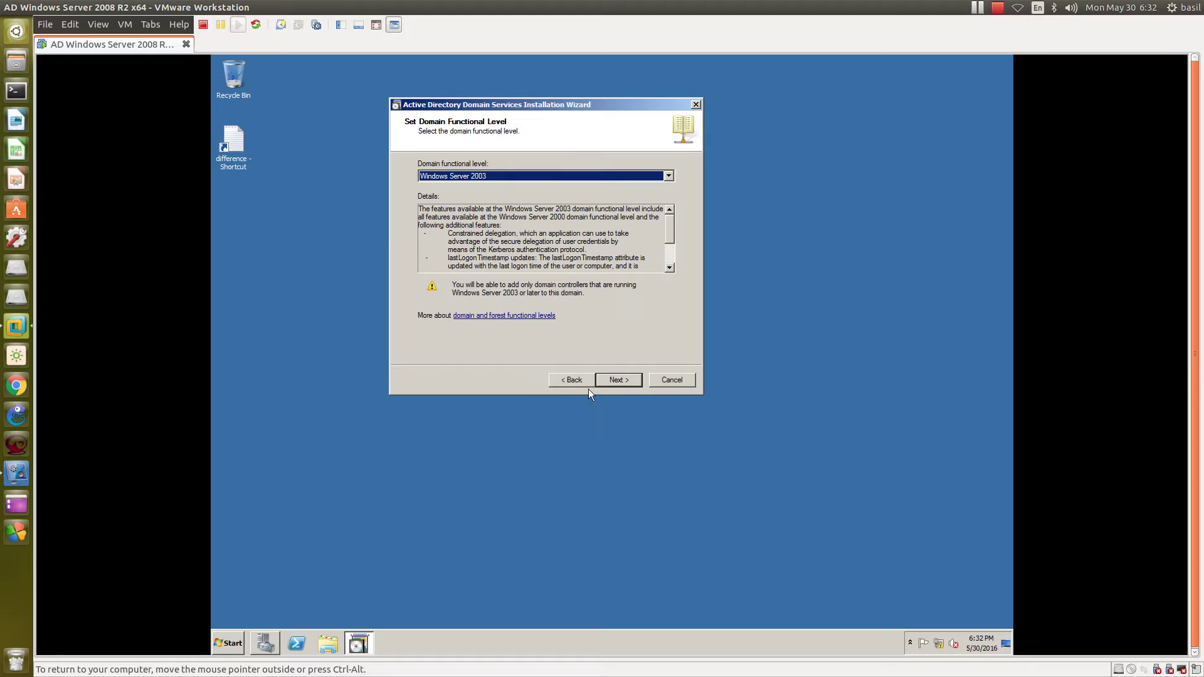
{"action": "left_click", "coordinate": [615, 380]}
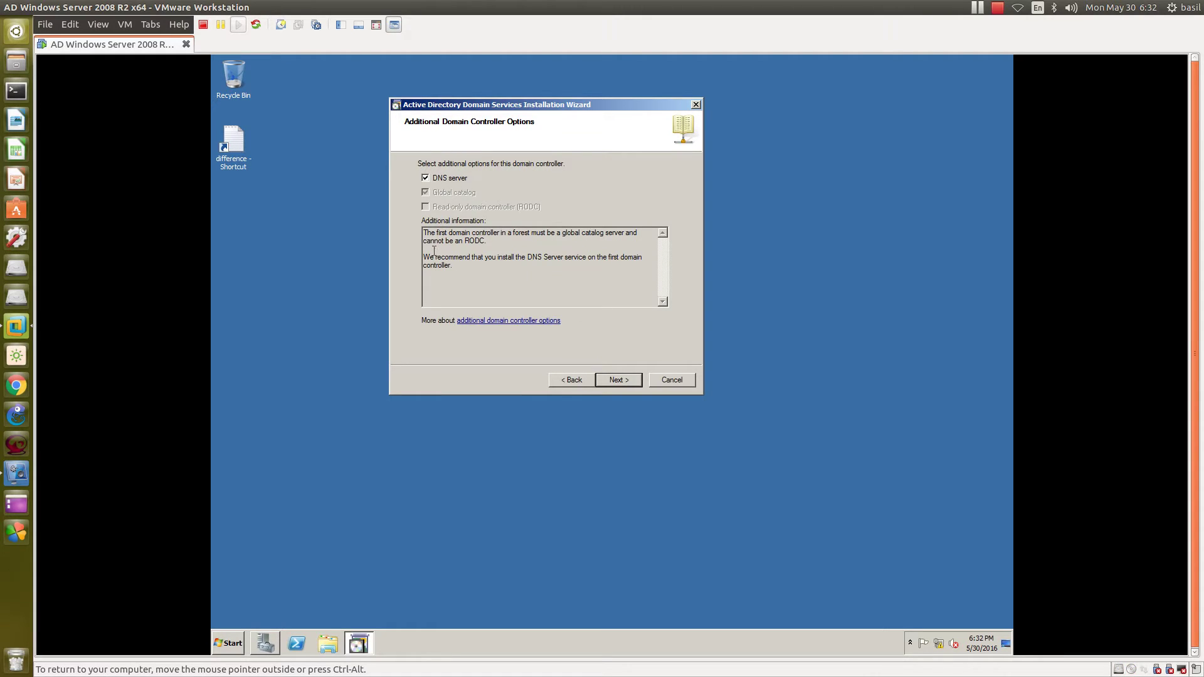
- Read the additional domain controller options, keep DNS server enabled, and agree to continue without a DNS delegation
{"action": "left_click_drag", "start_coordinate": [424, 230], "coordinate": [641, 232]}
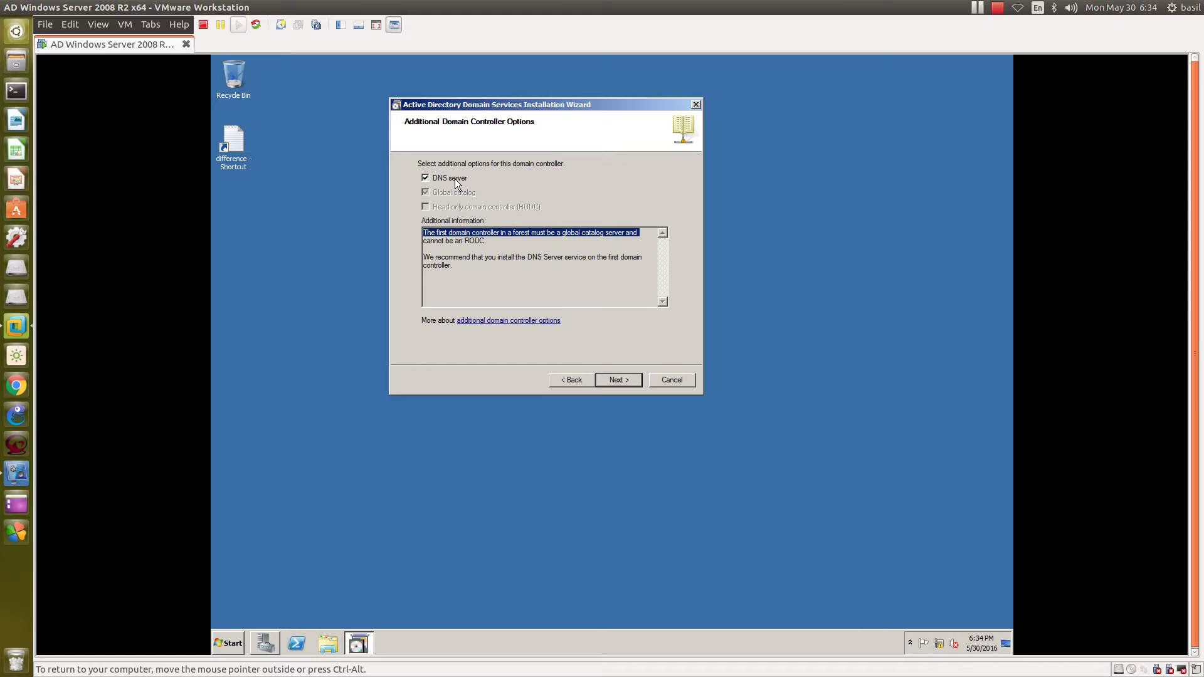
{"action": "left_click_drag", "start_coordinate": [504, 102], "coordinate": [433, 118]}
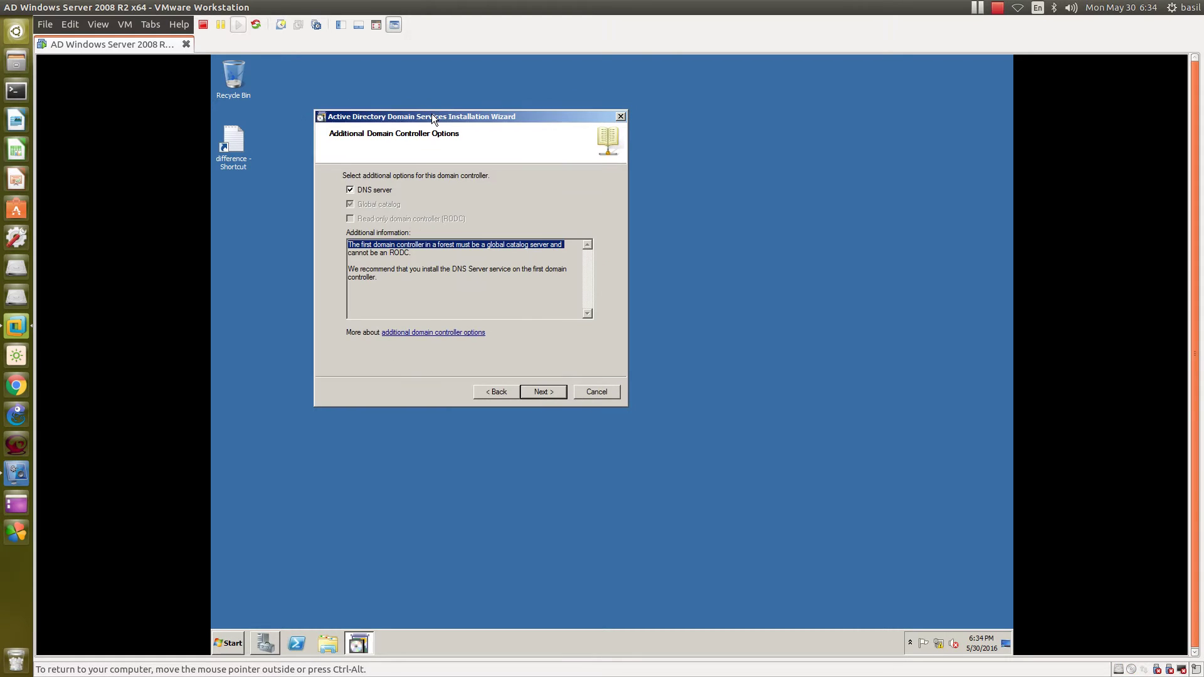
{"action": "left_click", "coordinate": [394, 245]}
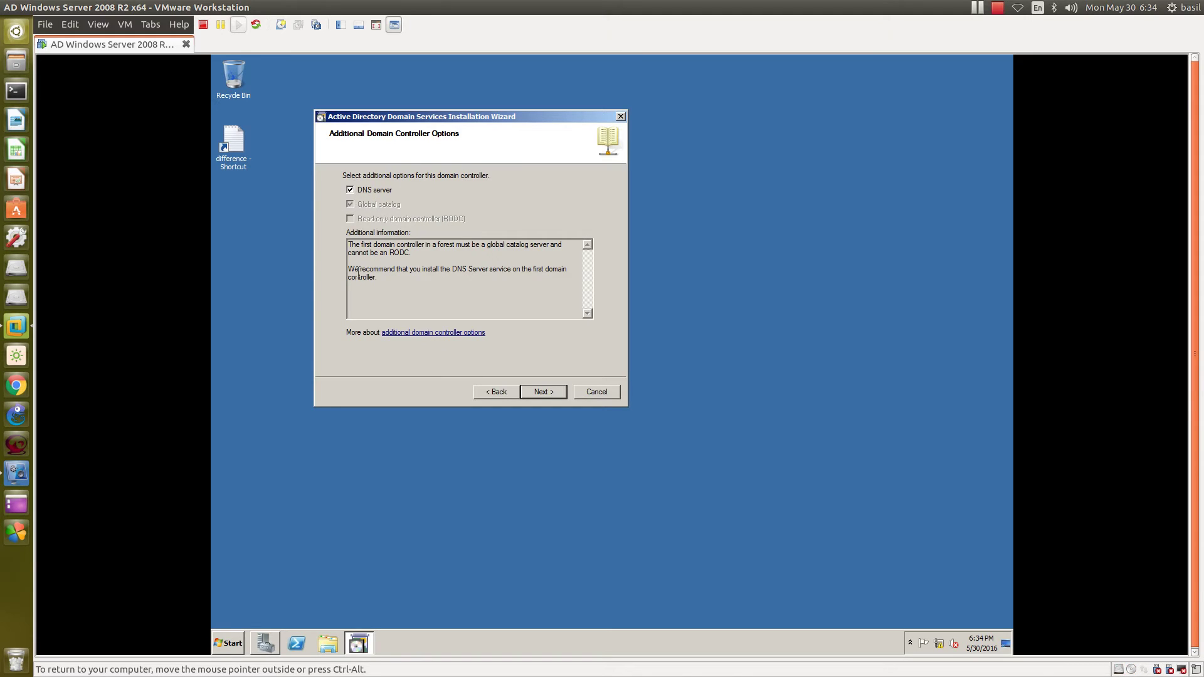
{"action": "double_click", "coordinate": [395, 253]}
{"action": "left_click", "coordinate": [389, 252]}
{"action": "left_click_drag", "start_coordinate": [390, 252], "coordinate": [408, 252]}
{"action": "left_click", "coordinate": [552, 392]}
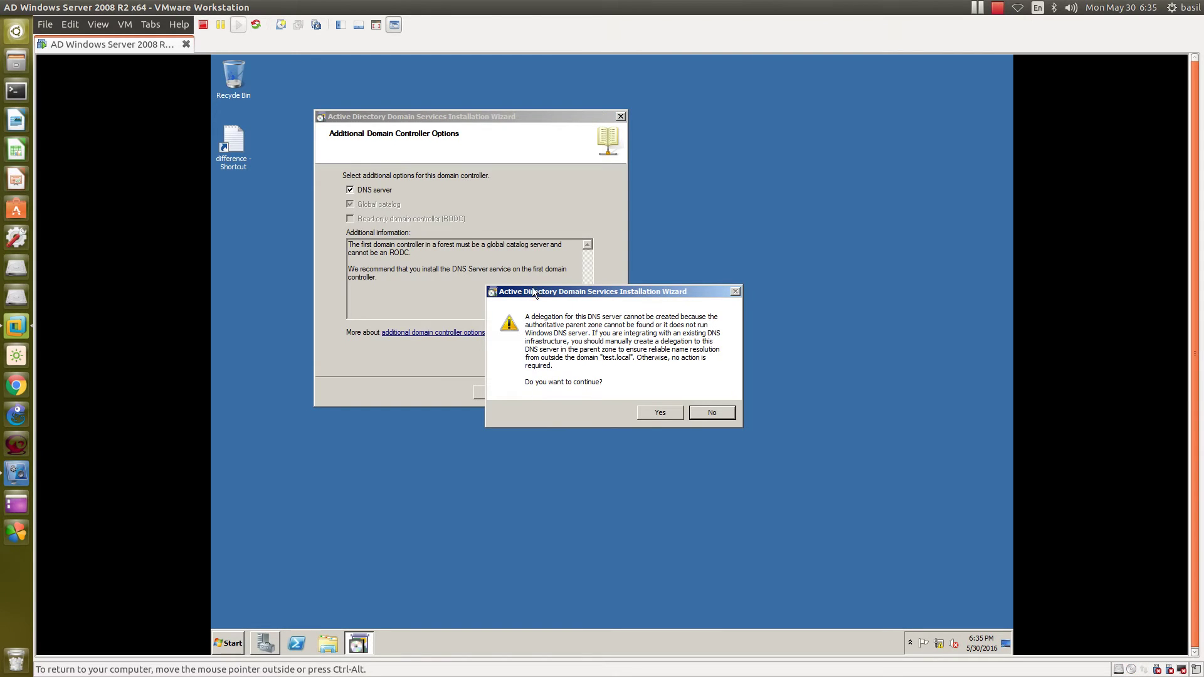
{"action": "left_click_drag", "start_coordinate": [555, 291], "coordinate": [529, 196]}
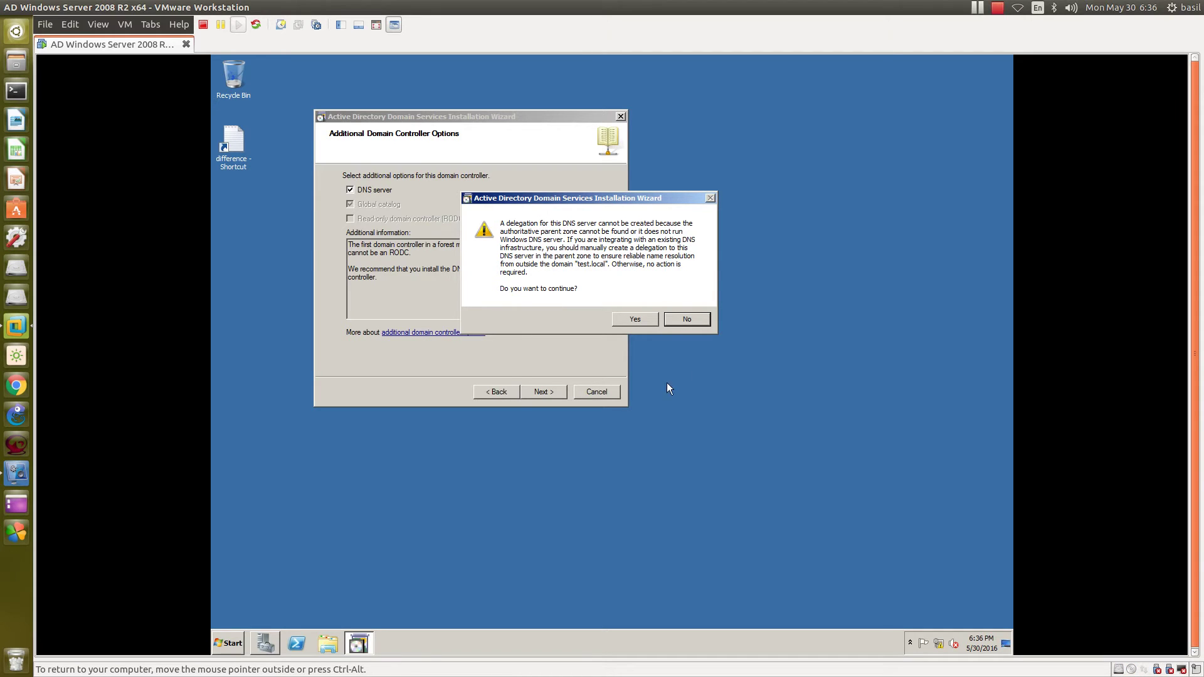
{"action": "left_click", "coordinate": [626, 319]}
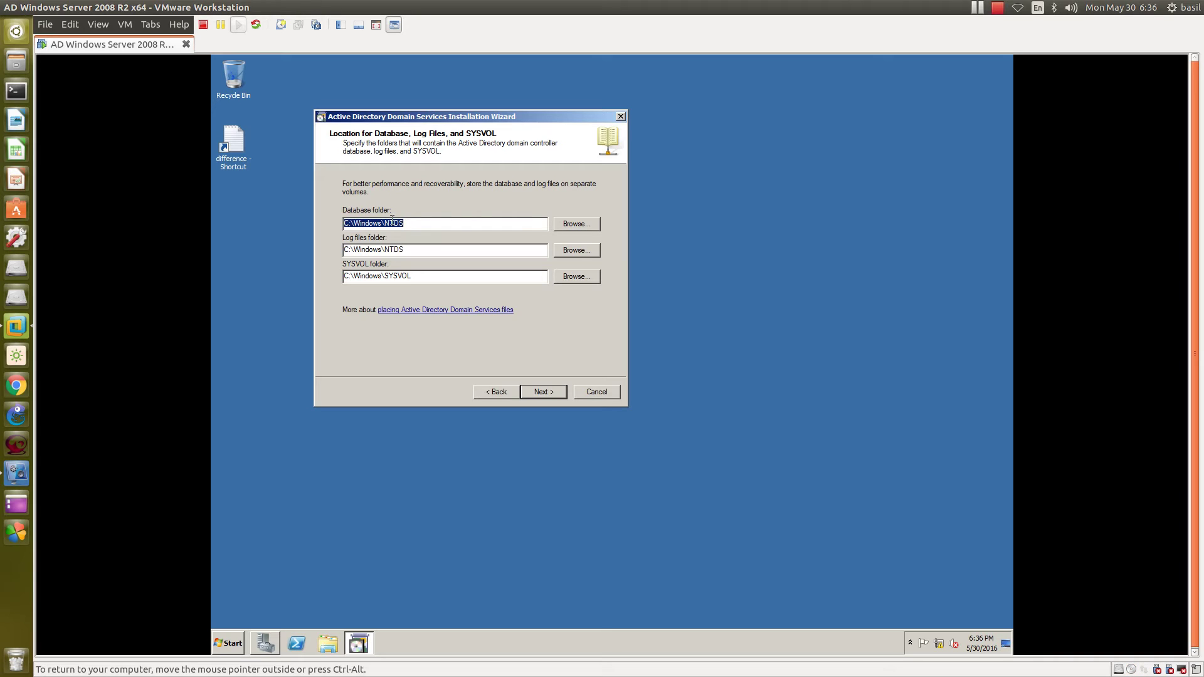
- Review and accept C:\Windows\NTDS for the database and log files and C:\Windows\SYSVOL for the SYSVOL folder
{"action": "left_click", "coordinate": [409, 226]}
{"action": "left_click_drag", "start_coordinate": [385, 224], "coordinate": [391, 224]}
{"action": "left_click_drag", "start_coordinate": [419, 277], "coordinate": [332, 278]}
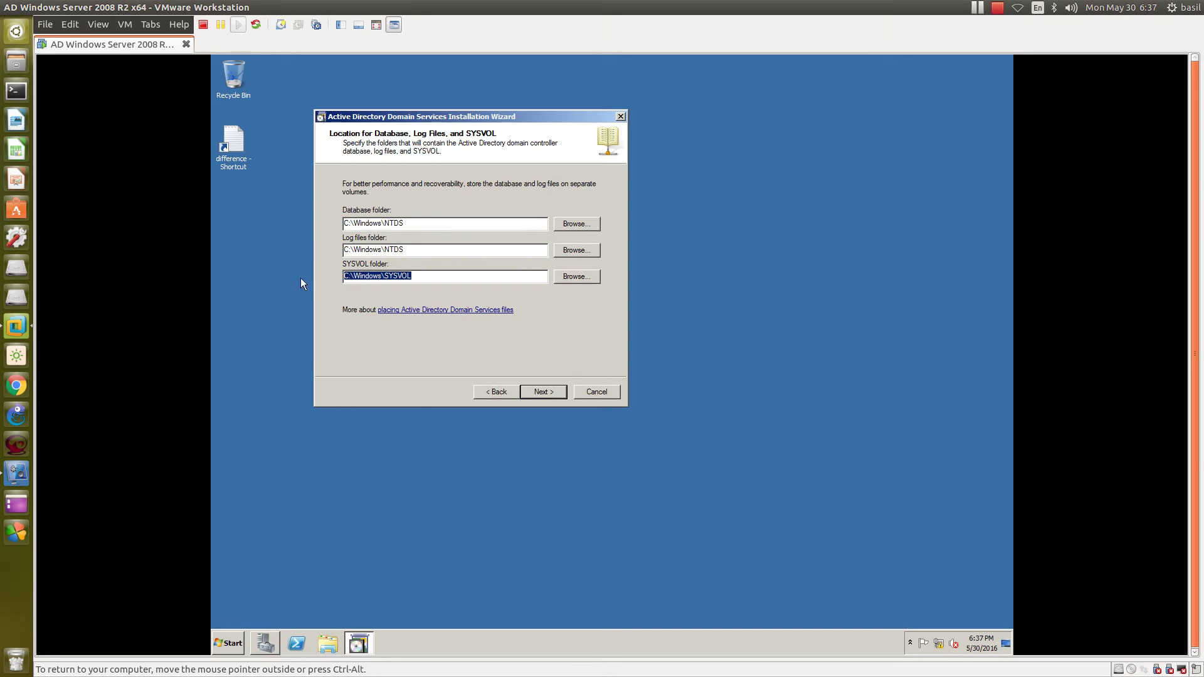
{"action": "left_click", "coordinate": [436, 278]}
{"action": "left_click_drag", "start_coordinate": [412, 279], "coordinate": [385, 283]}
{"action": "left_click", "coordinate": [540, 393]}
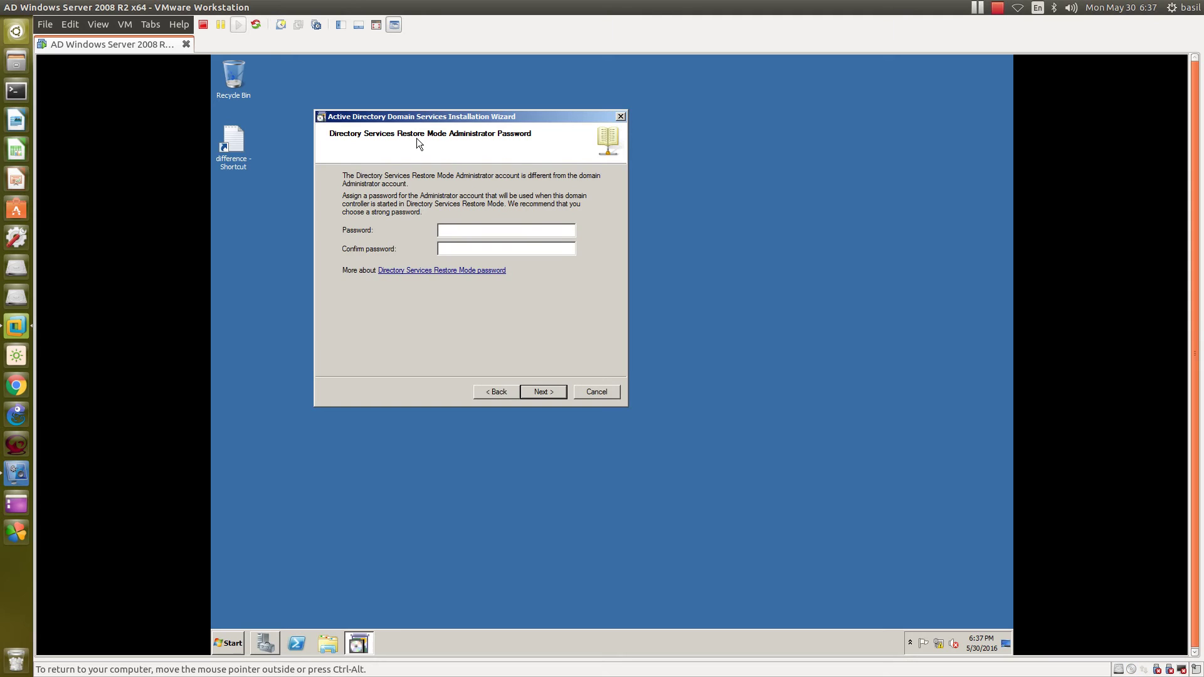
- Try to set a short Directory Services Restore Mode administrator password, and dismiss the error
{"action": "key", "text": "ctrl+alt"}
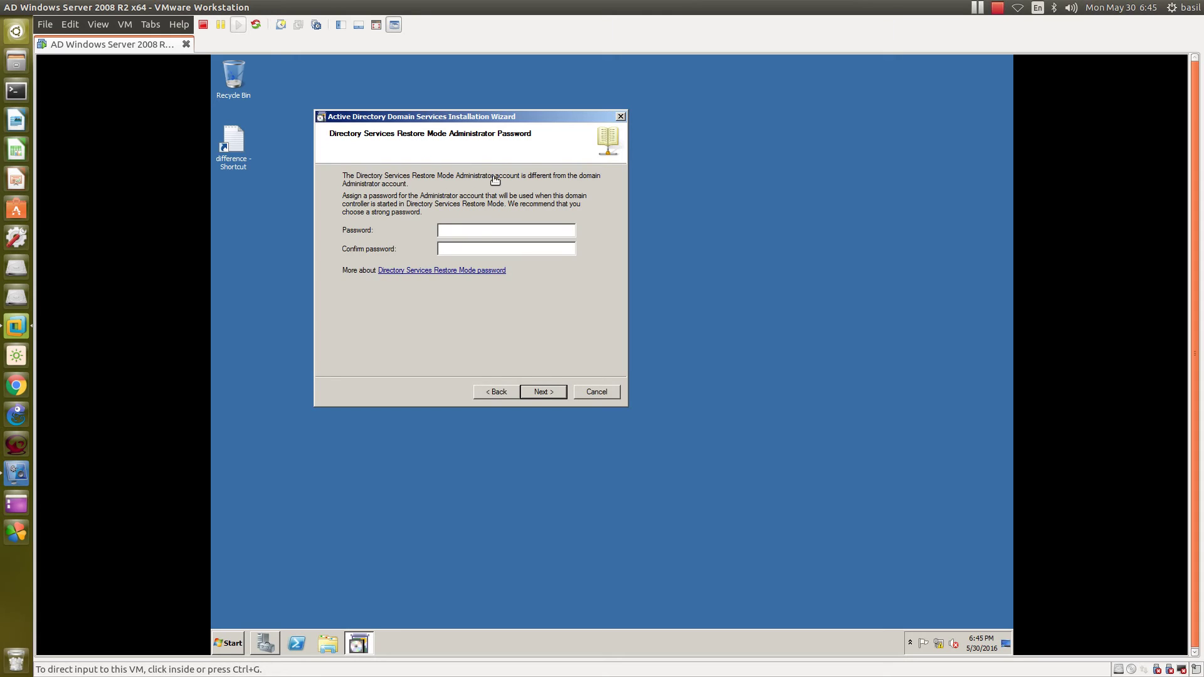
{"action": "left_click", "coordinate": [464, 190]}
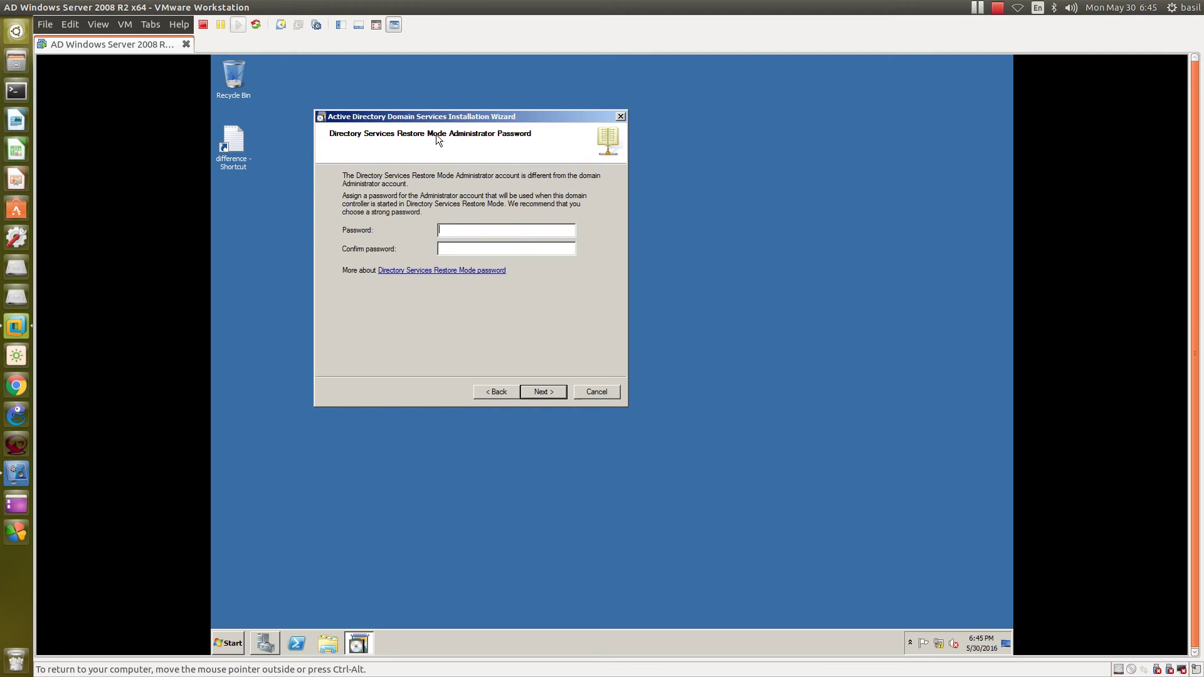
{"action": "type", "text": "••••••"}
{"action": "key", "text": "Tab"}
{"action": "type", "text": "••••••"}
{"action": "left_click", "coordinate": [551, 394]}
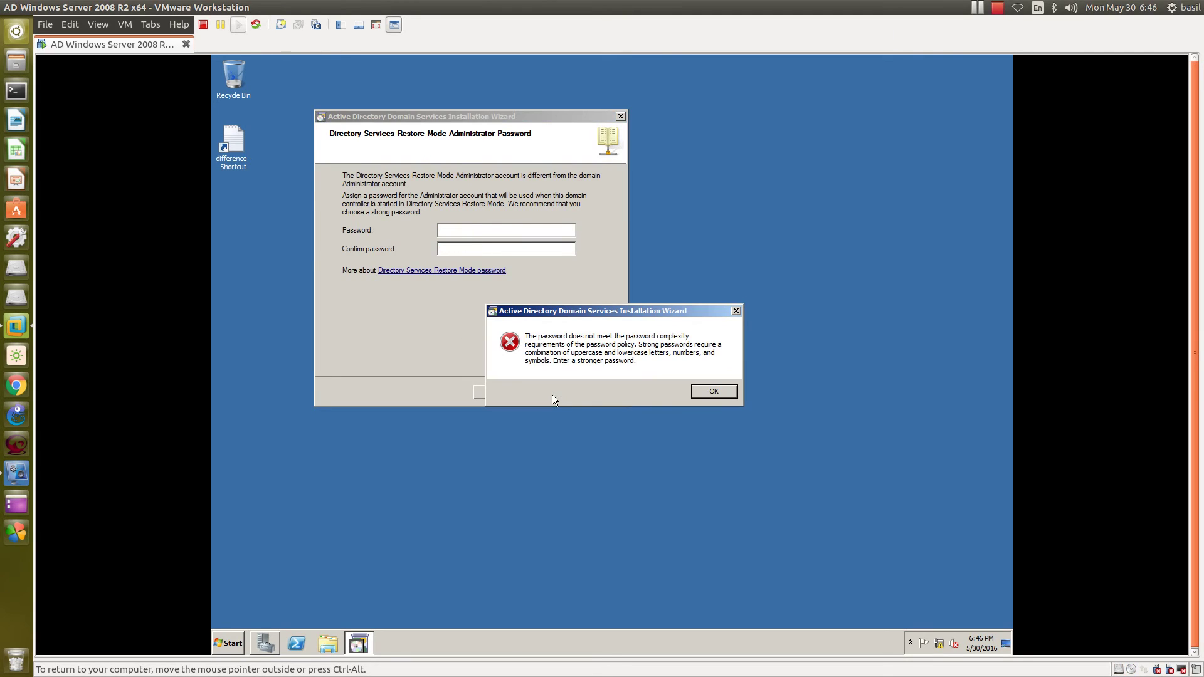
{"action": "left_click", "coordinate": [715, 391]}
- Enter and confirm a stronger Directory Services Restore Mode administrator password, and continue to the summary
{"action": "type", "text": "•••••••••••••••••"}
{"action": "key", "text": "Tab"}
{"action": "type", "text": "•••••••••••••••••"}
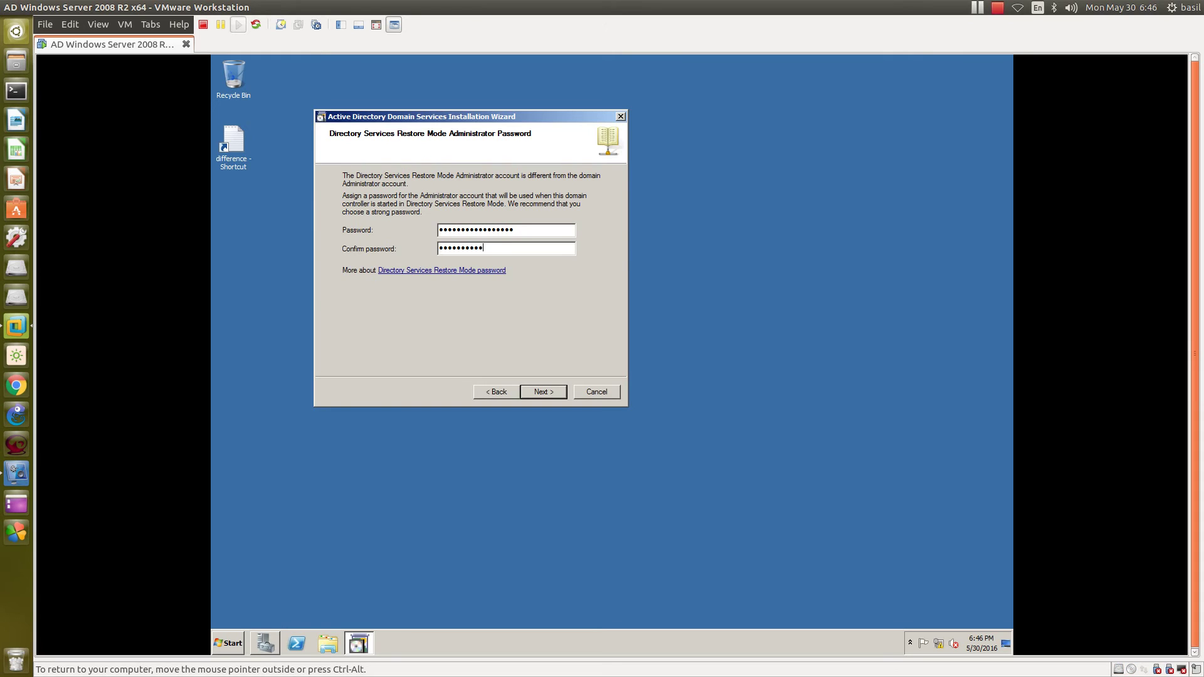
{"action": "key", "text": "Return"}
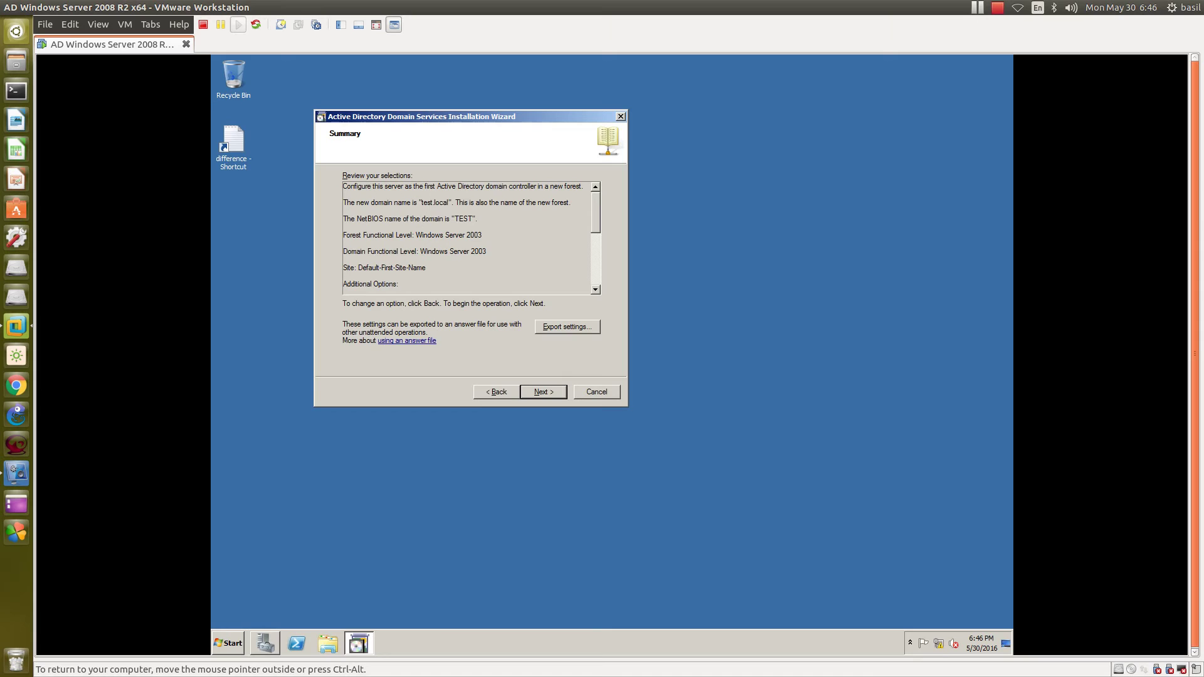
- Review the summary, start the domain controller installation, and have the server reboot on completion
{"action": "left_click_drag", "start_coordinate": [411, 218], "coordinate": [482, 253]}
{"action": "left_click", "coordinate": [555, 391]}
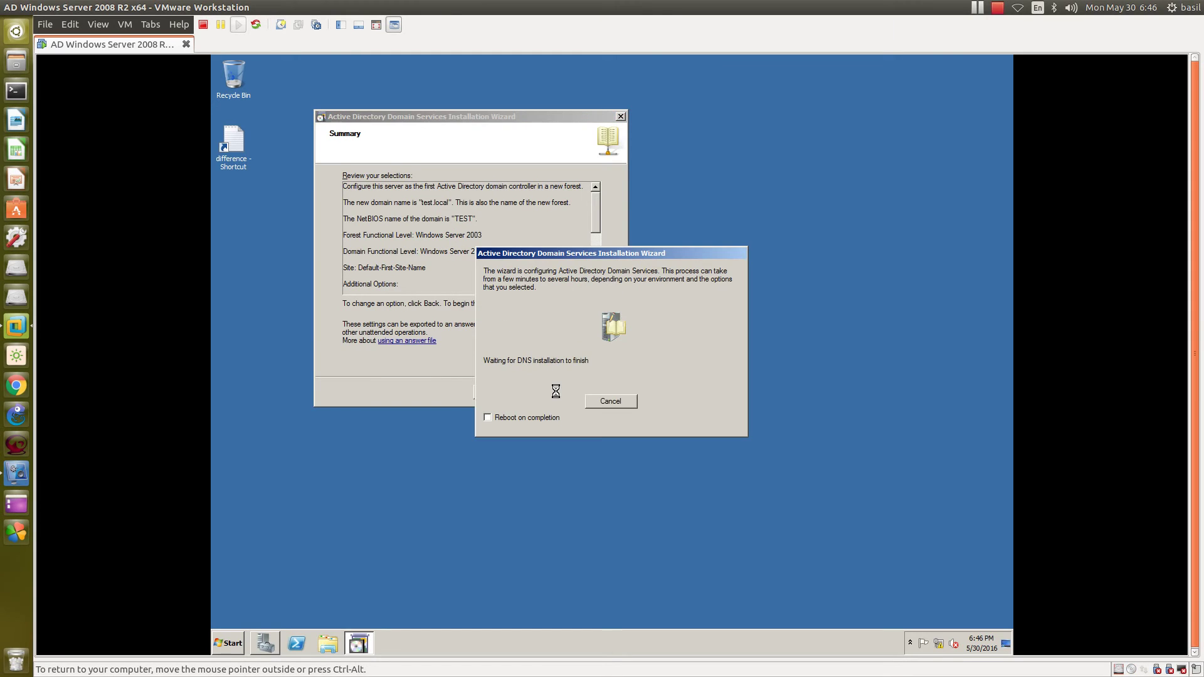
{"action": "left_click", "coordinate": [487, 418]}
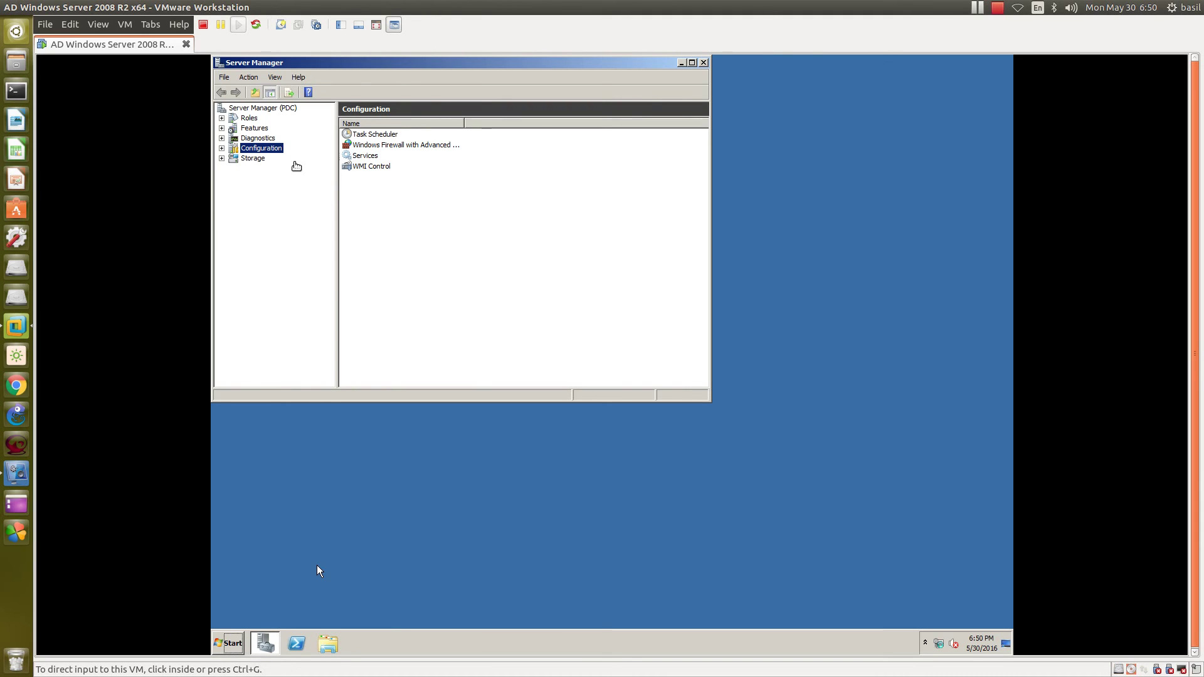
- Check the installed roles in a maximized Server Manager, and briefly open Active Directory Users and Computers before closing it
{"action": "double_click", "coordinate": [375, 65]}
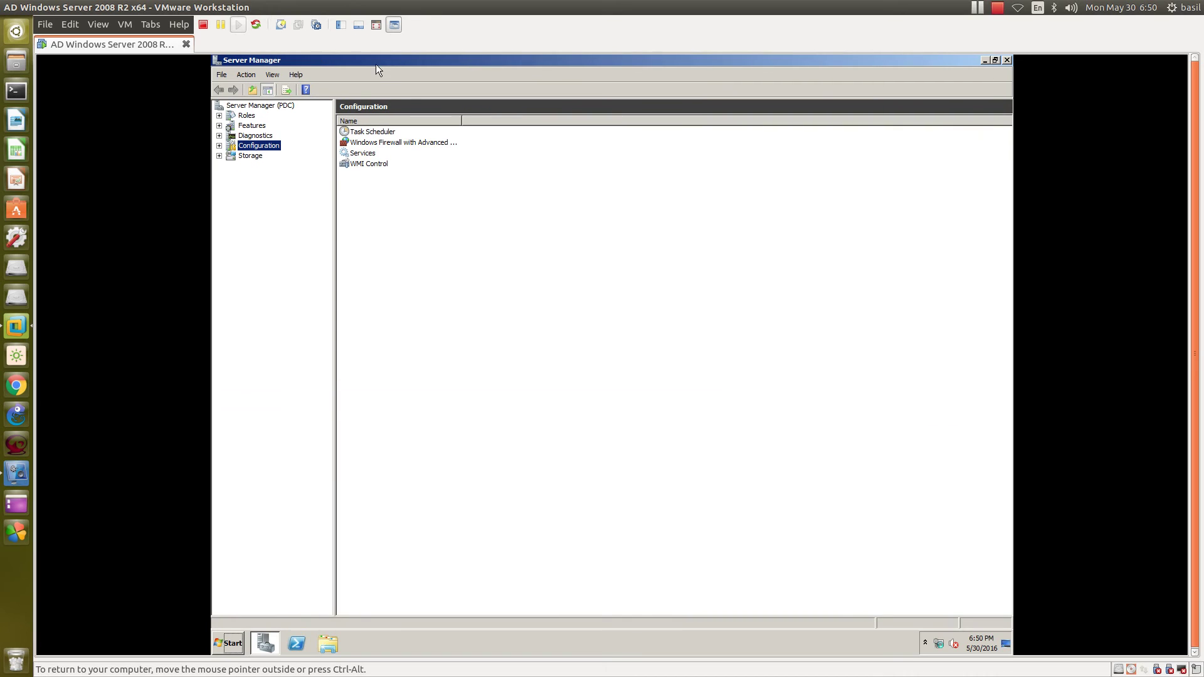
{"action": "left_click", "coordinate": [251, 118]}
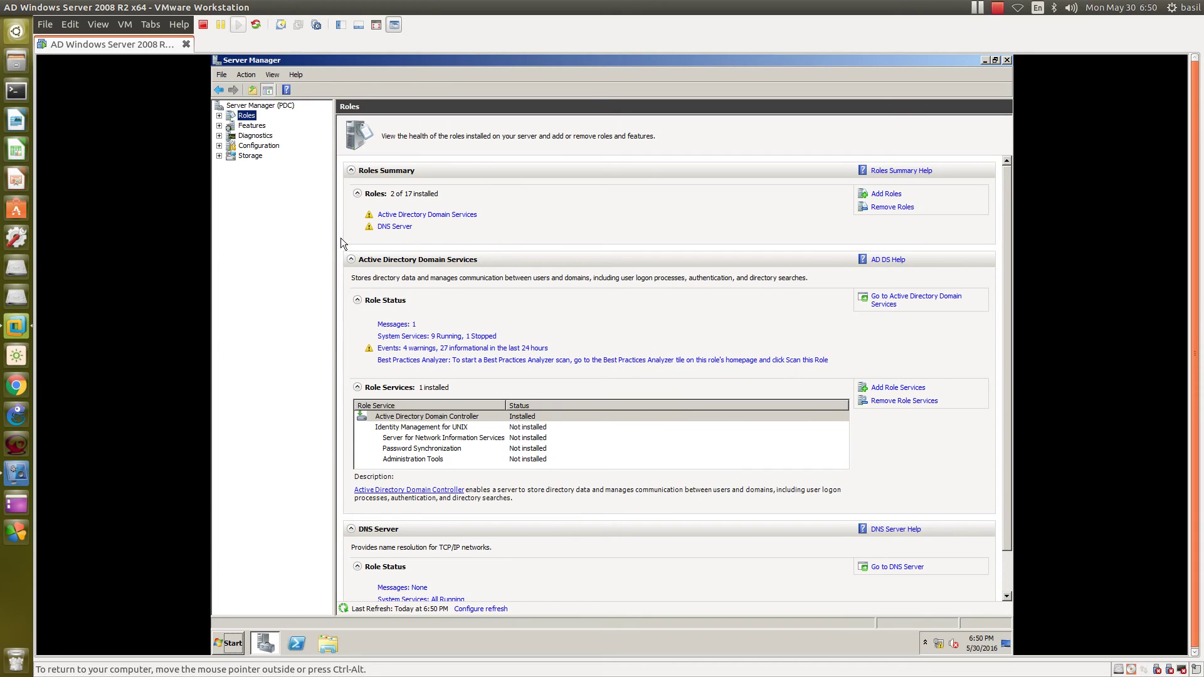
{"action": "left_click", "coordinate": [231, 648]}
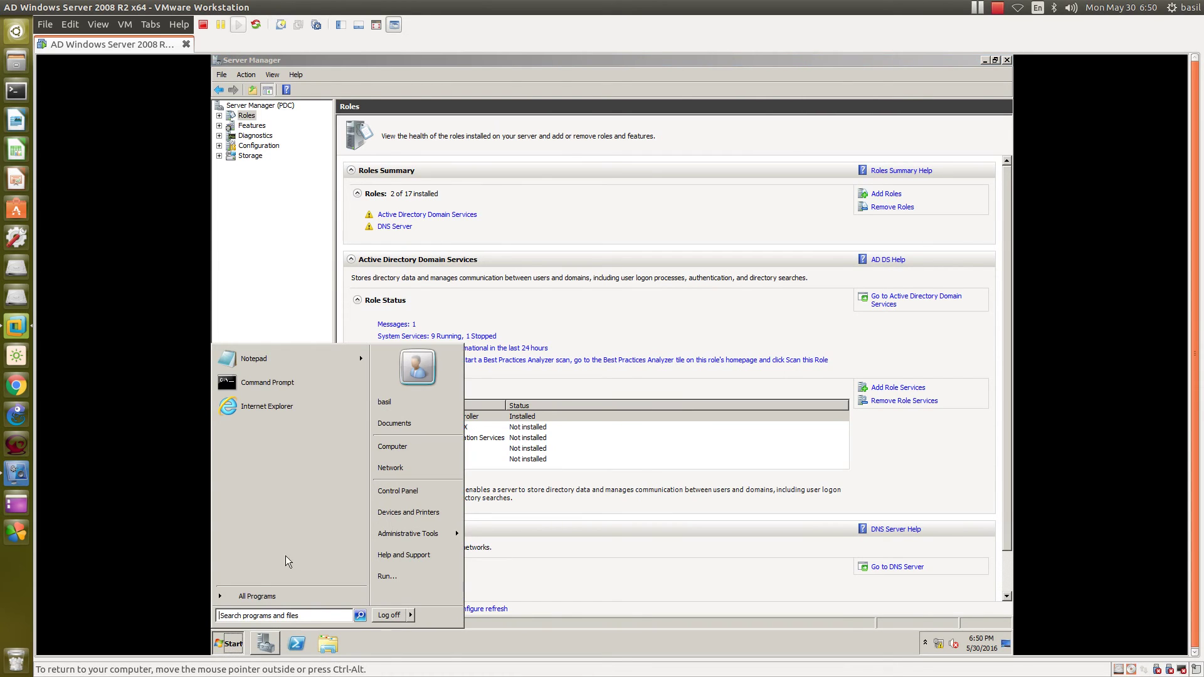
{"action": "mouse_move", "coordinate": [439, 541]}
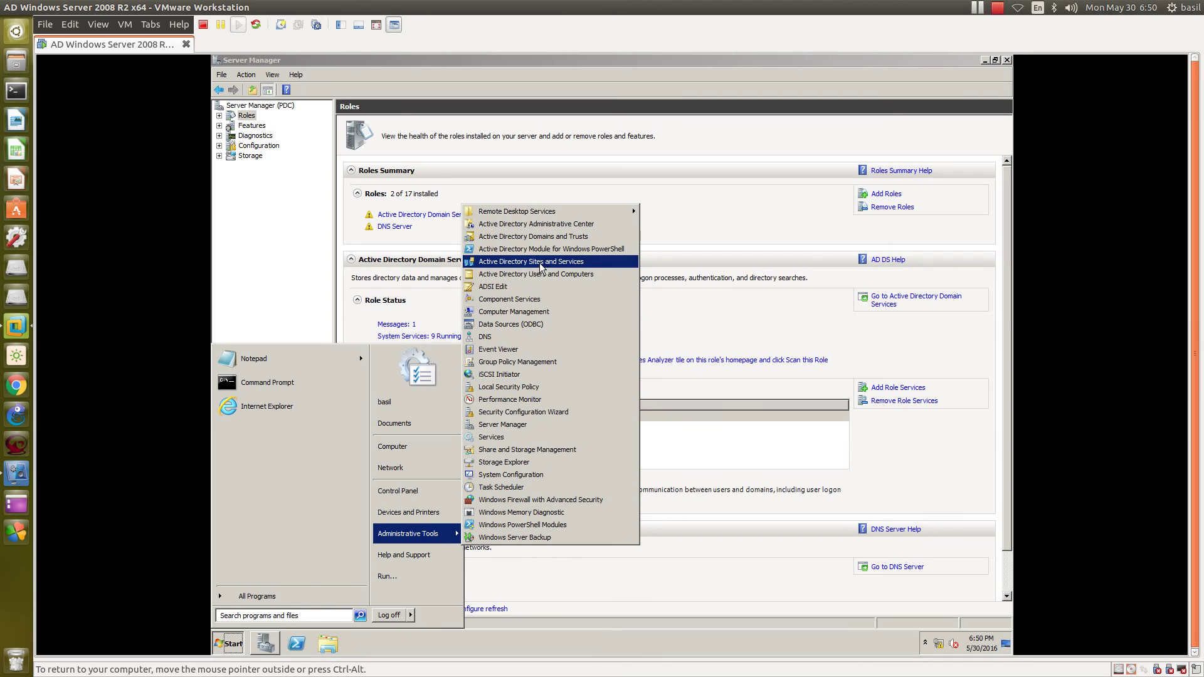
{"action": "left_click", "coordinate": [517, 276]}
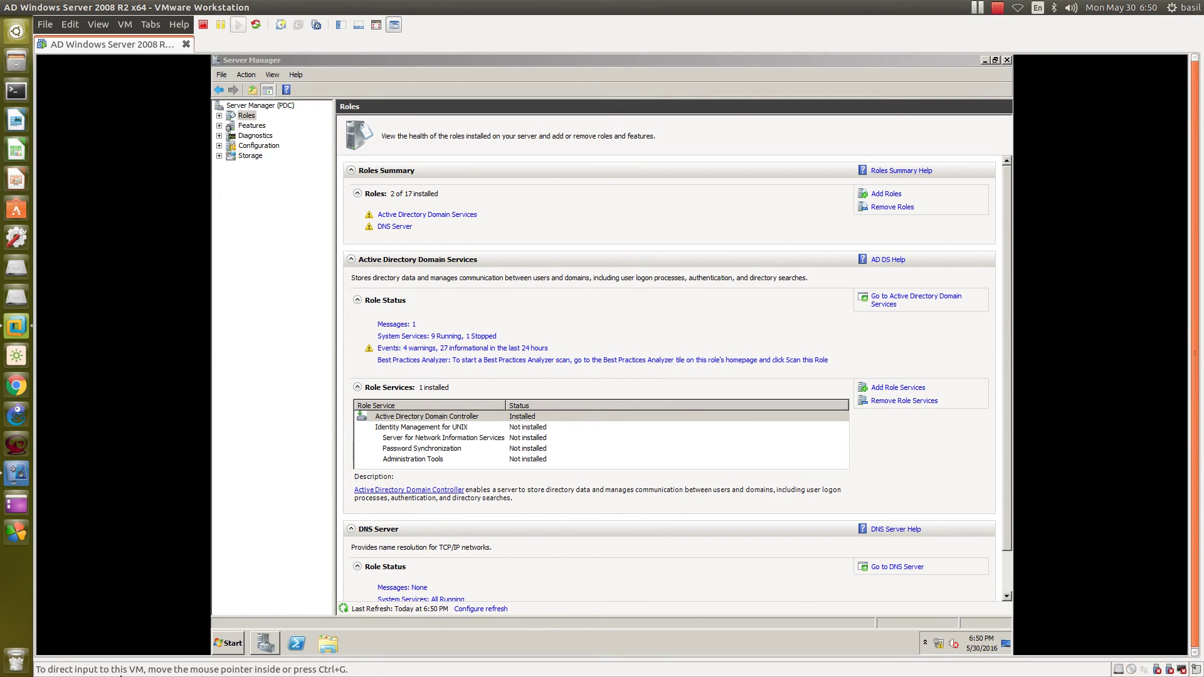
{"action": "left_click", "coordinate": [227, 645]}
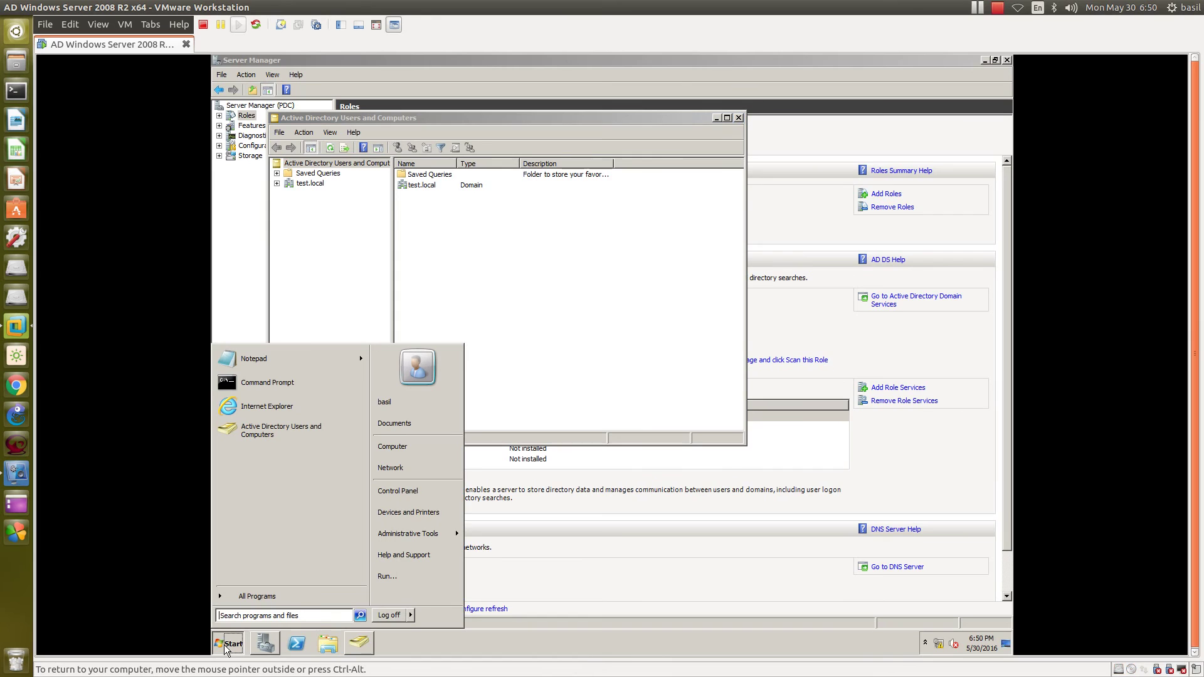
{"action": "left_click", "coordinate": [741, 119]}
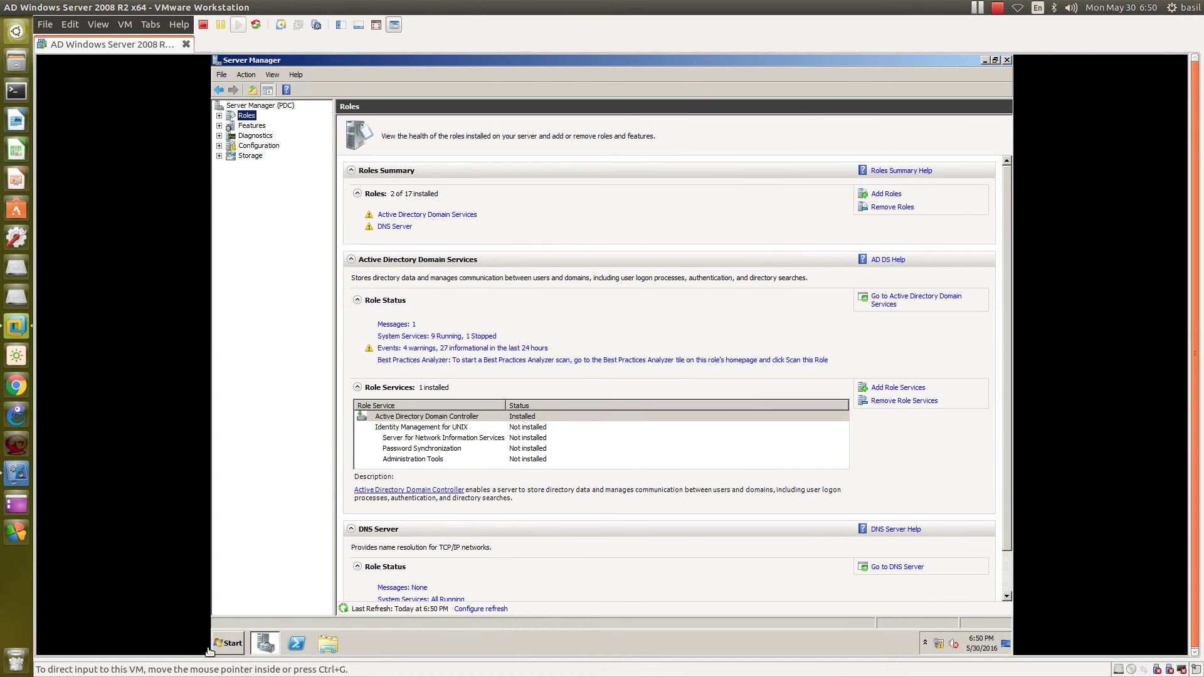
- Open Active Directory Users and Computers in a maximized window, with Server Manager minimized
{"action": "left_click", "coordinate": [229, 645]}
{"action": "mouse_move", "coordinate": [437, 540]}
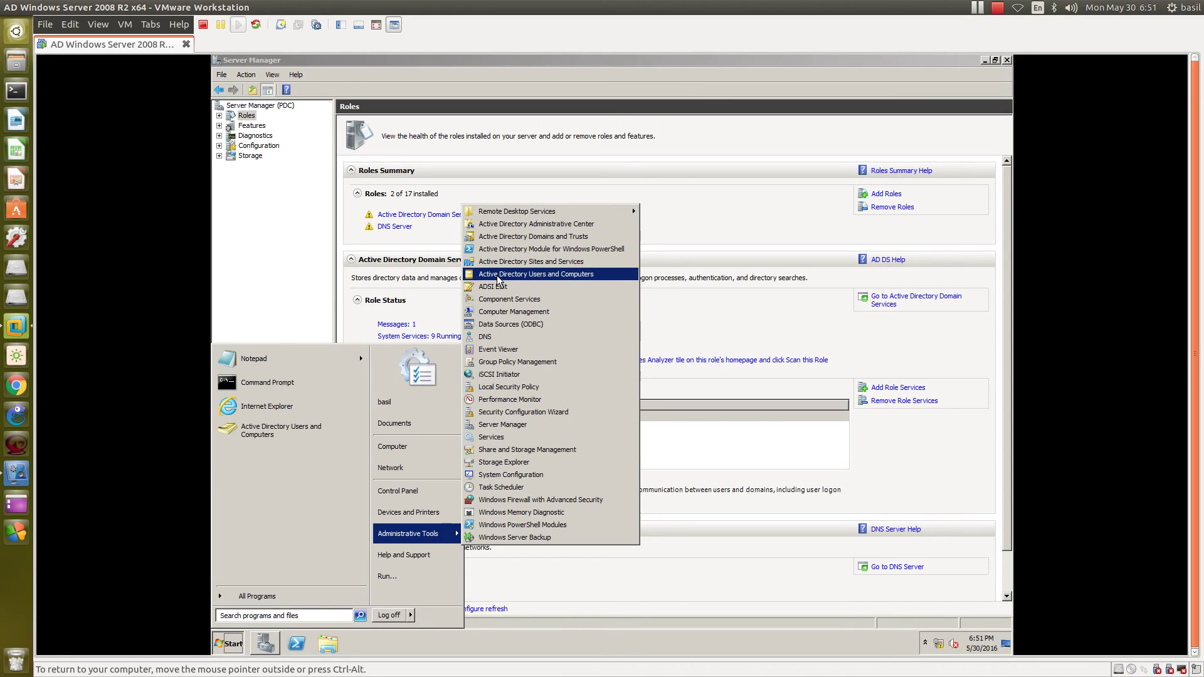
{"action": "left_click", "coordinate": [582, 274]}
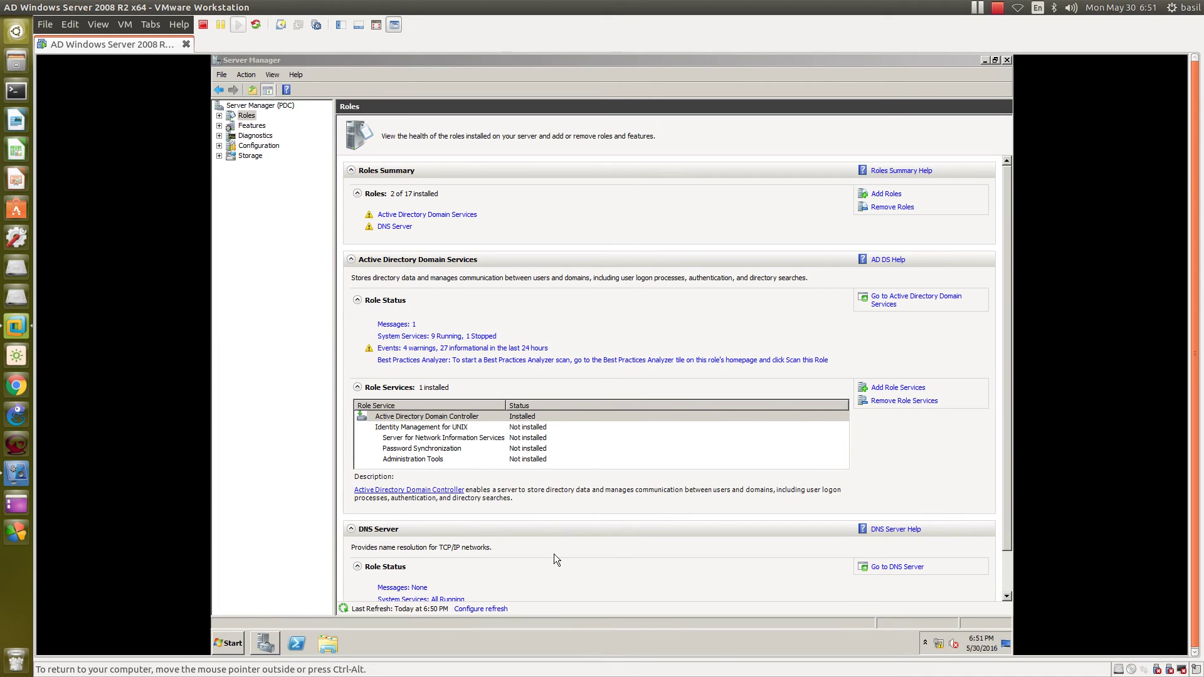
{"action": "left_click", "coordinate": [985, 59]}
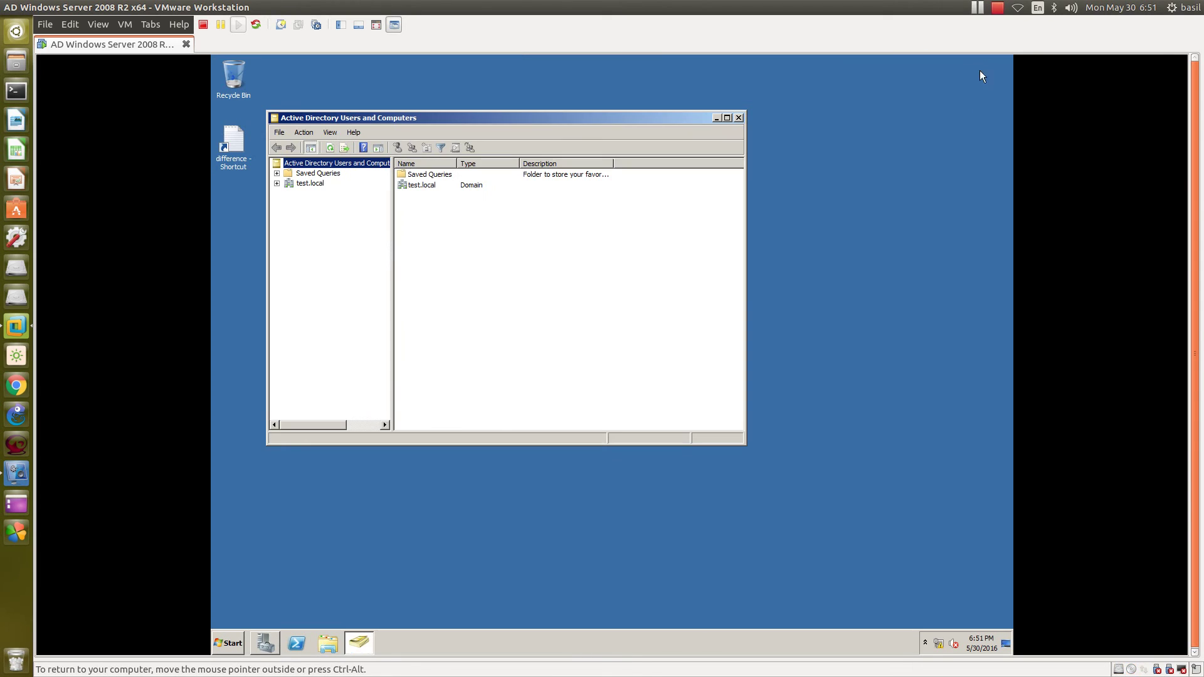
{"action": "double_click", "coordinate": [385, 122]}
- Expand the test.local domain and examine its Builtin groups with a widened Name column, plus its Computers and Domain Controllers contents
{"action": "left_click", "coordinate": [250, 126]}
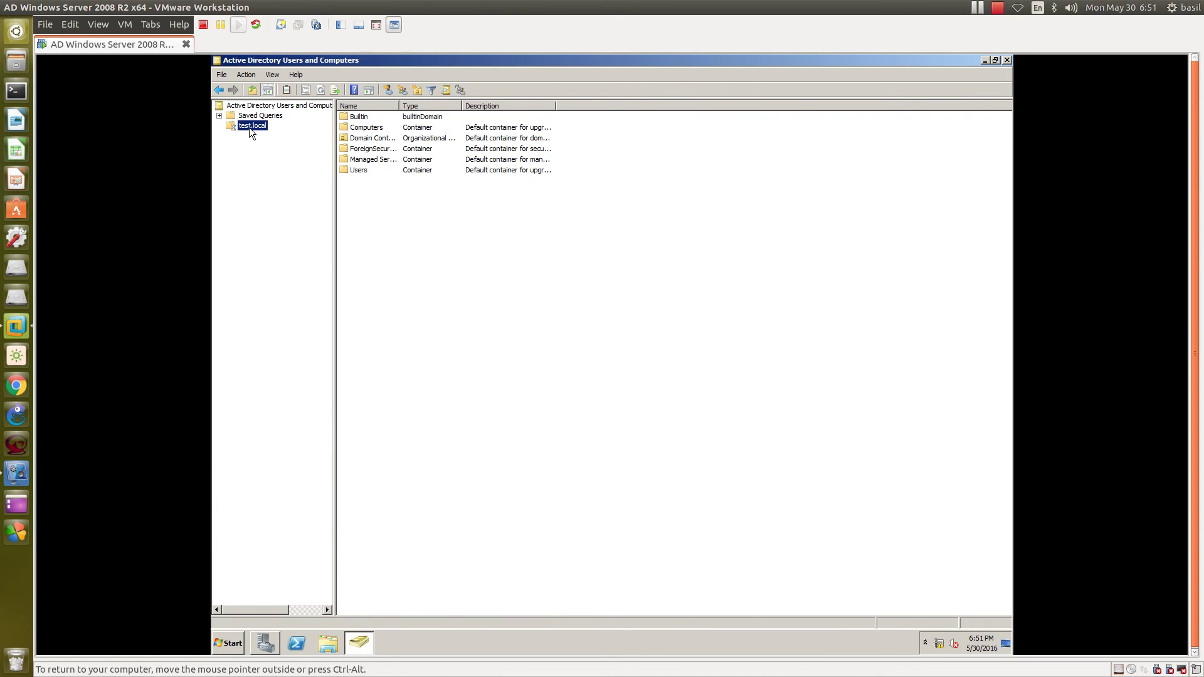
{"action": "left_click", "coordinate": [219, 126]}
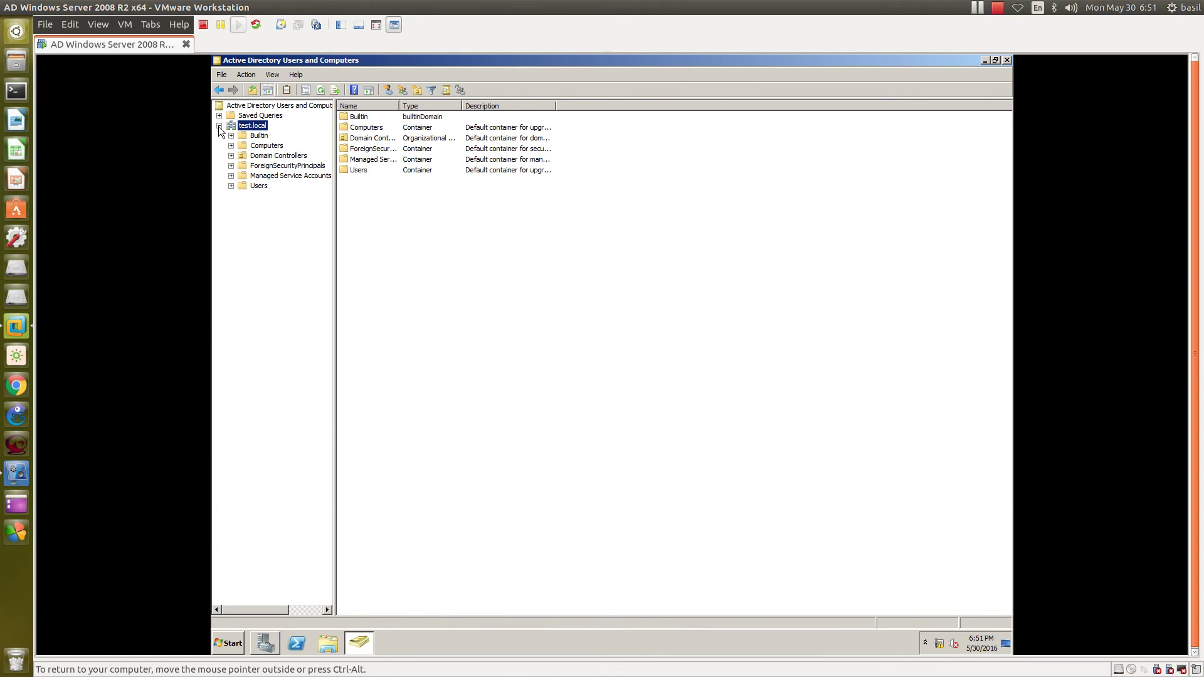
{"action": "left_click", "coordinate": [257, 136]}
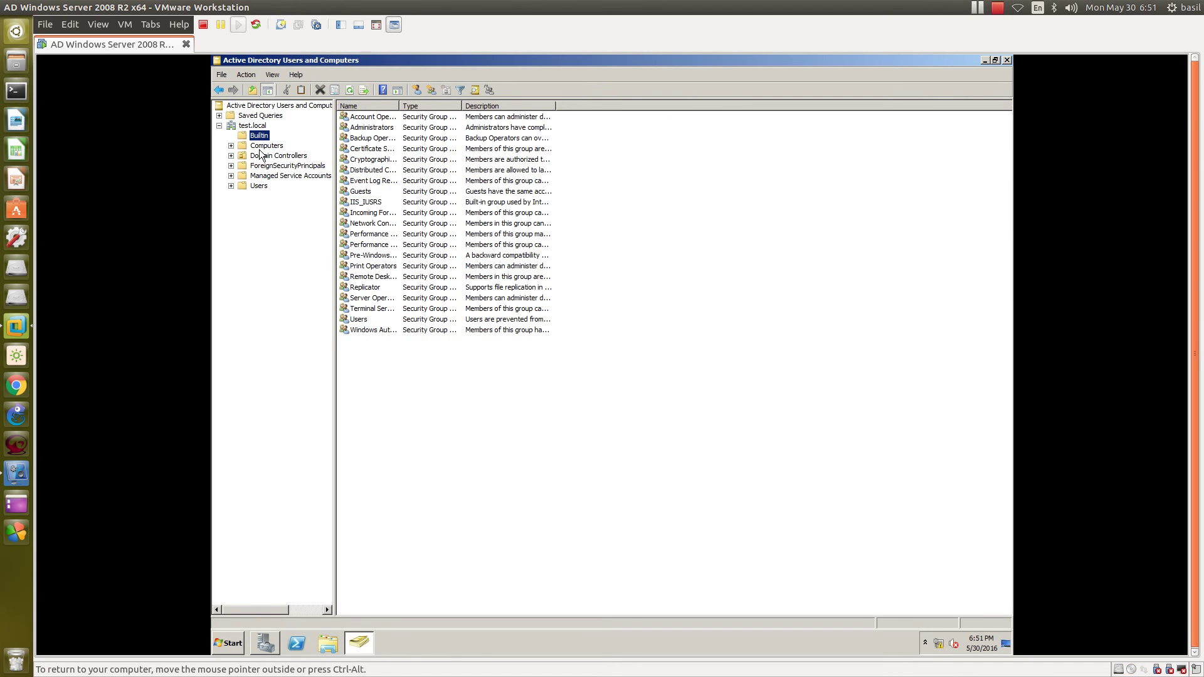
{"action": "left_click_drag", "start_coordinate": [398, 105], "coordinate": [454, 105]}
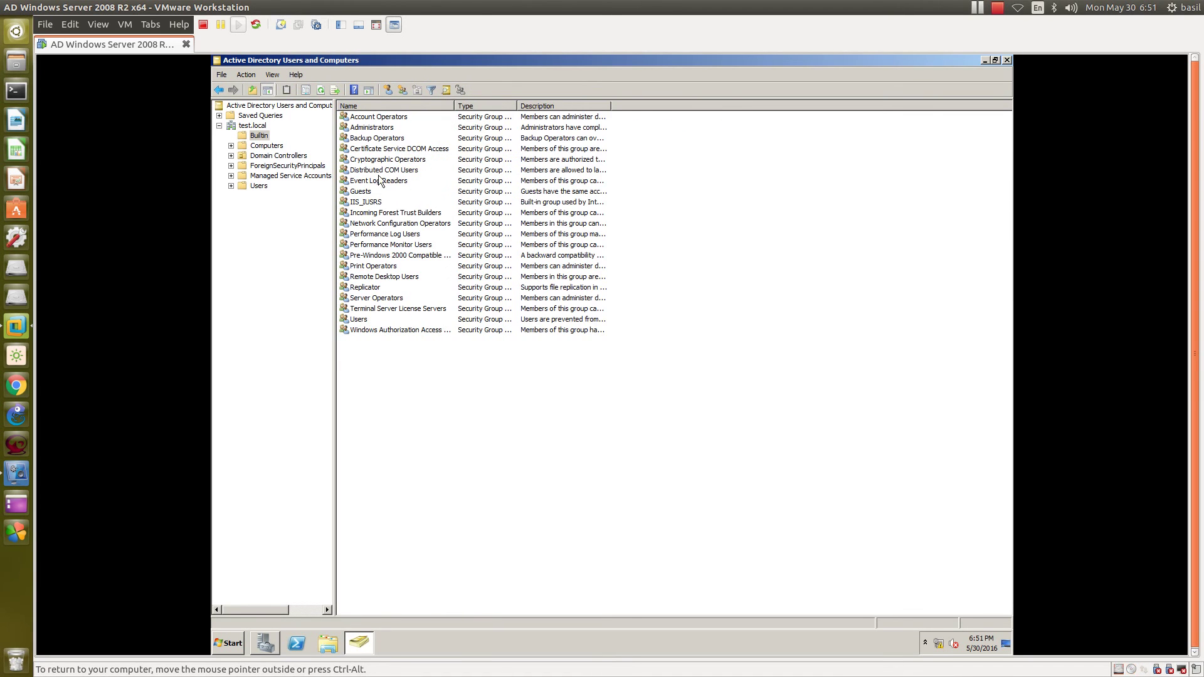
{"action": "left_click_drag", "start_coordinate": [363, 571], "coordinate": [435, 89]}
{"action": "left_click", "coordinate": [267, 146]}
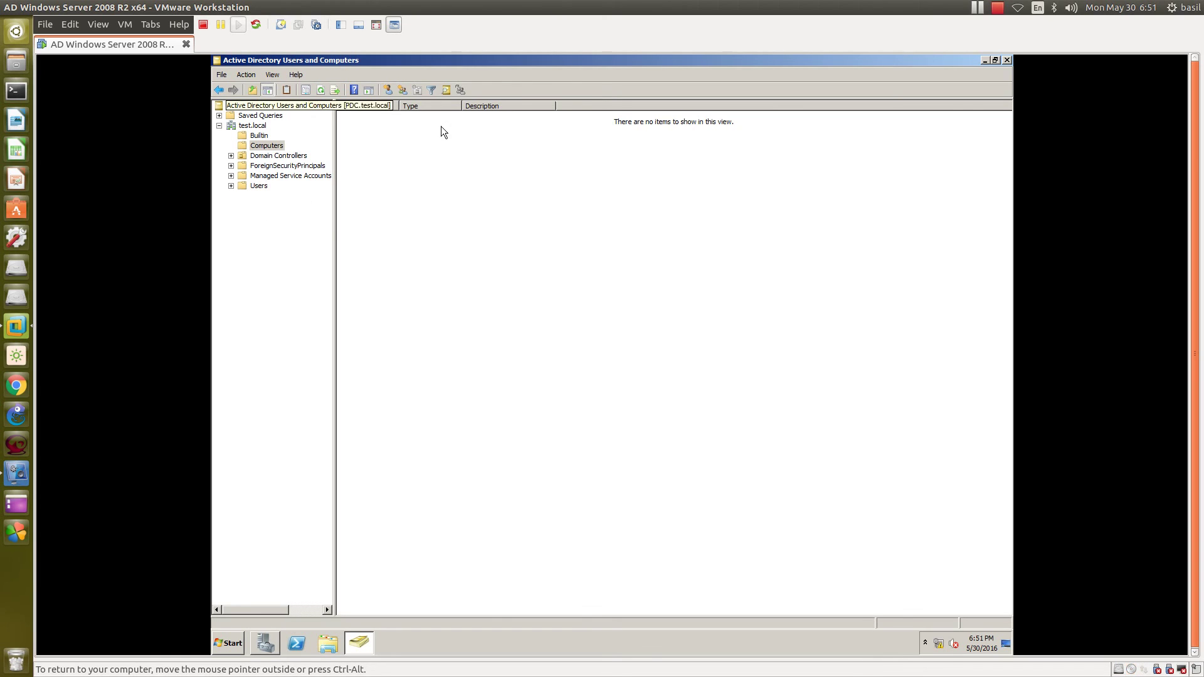
{"action": "left_click", "coordinate": [261, 157]}
{"action": "left_click", "coordinate": [353, 119]}
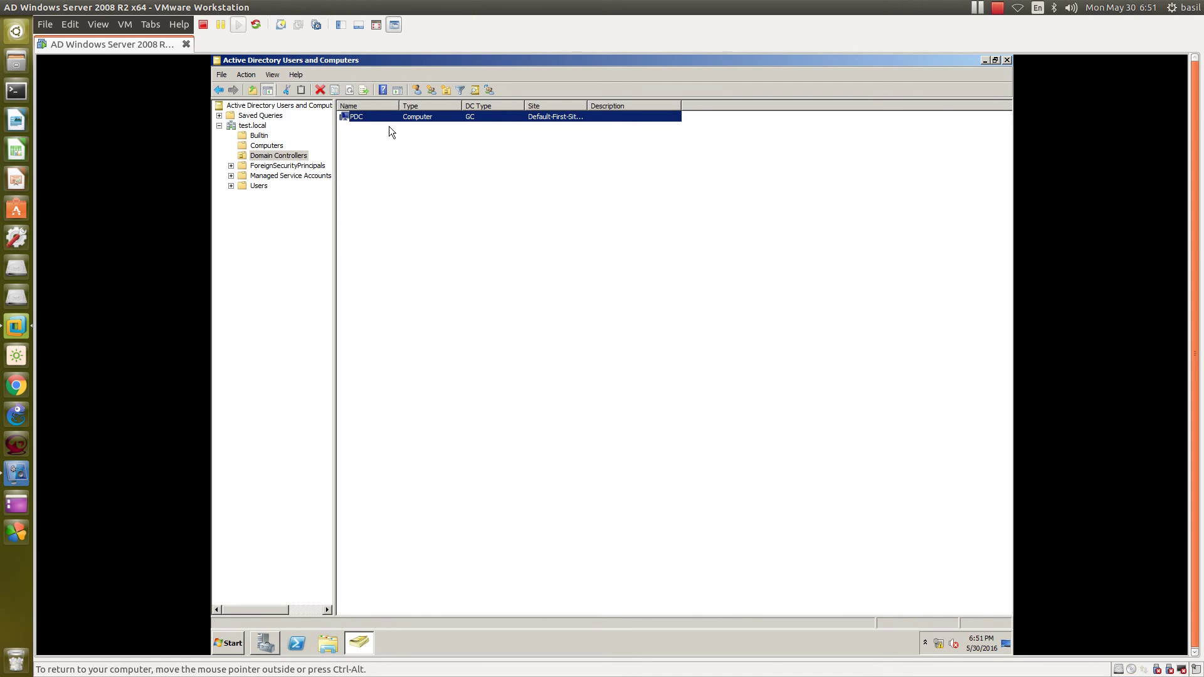
- Raise the functional level of the test.local domain to Windows Server 2008 R2 and confirm the change
{"action": "left_click", "coordinate": [248, 126]}
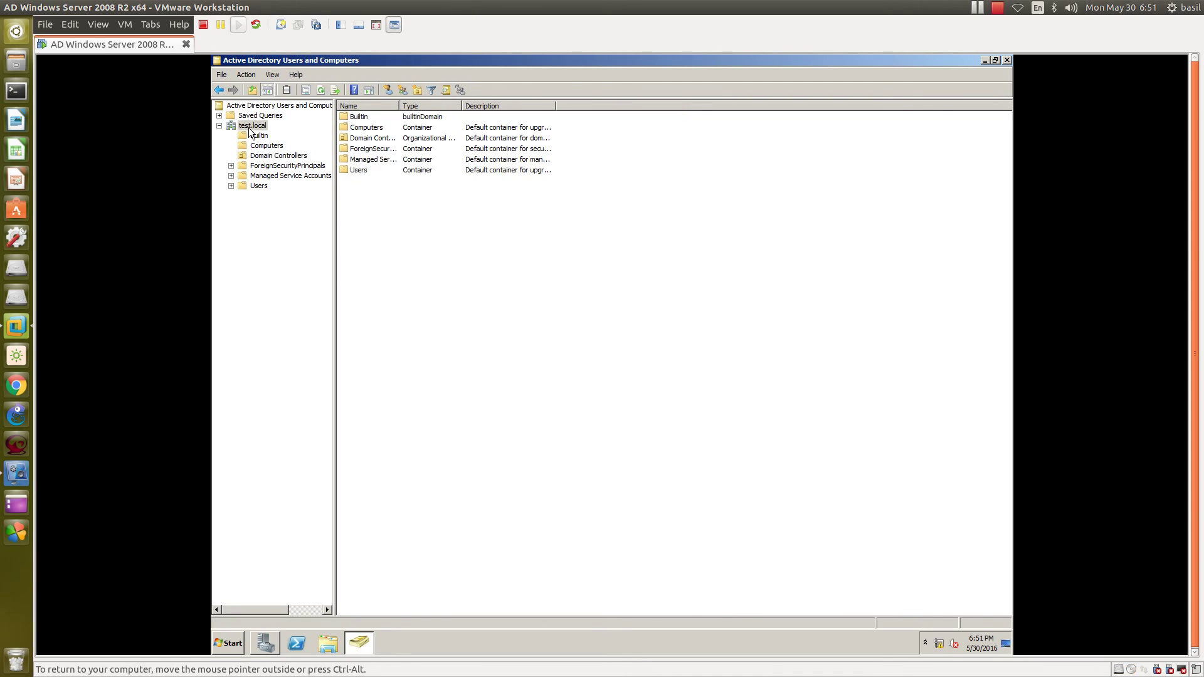
{"action": "right_click", "coordinate": [248, 126]}
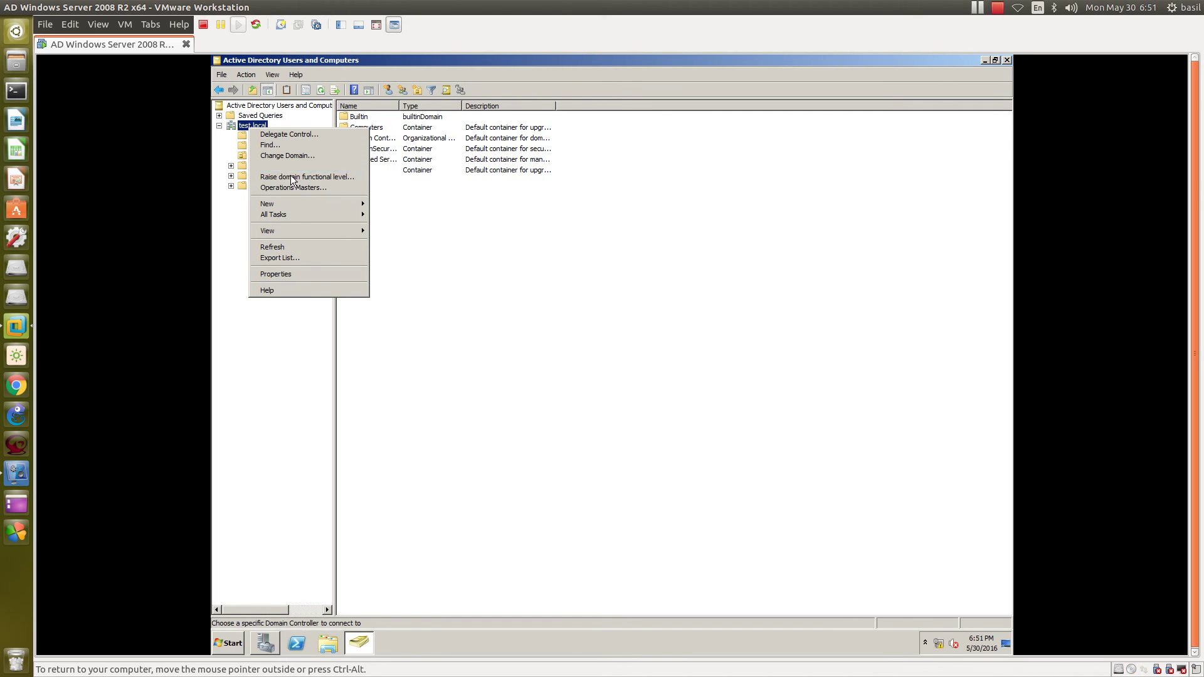
{"action": "left_click", "coordinate": [316, 176]}
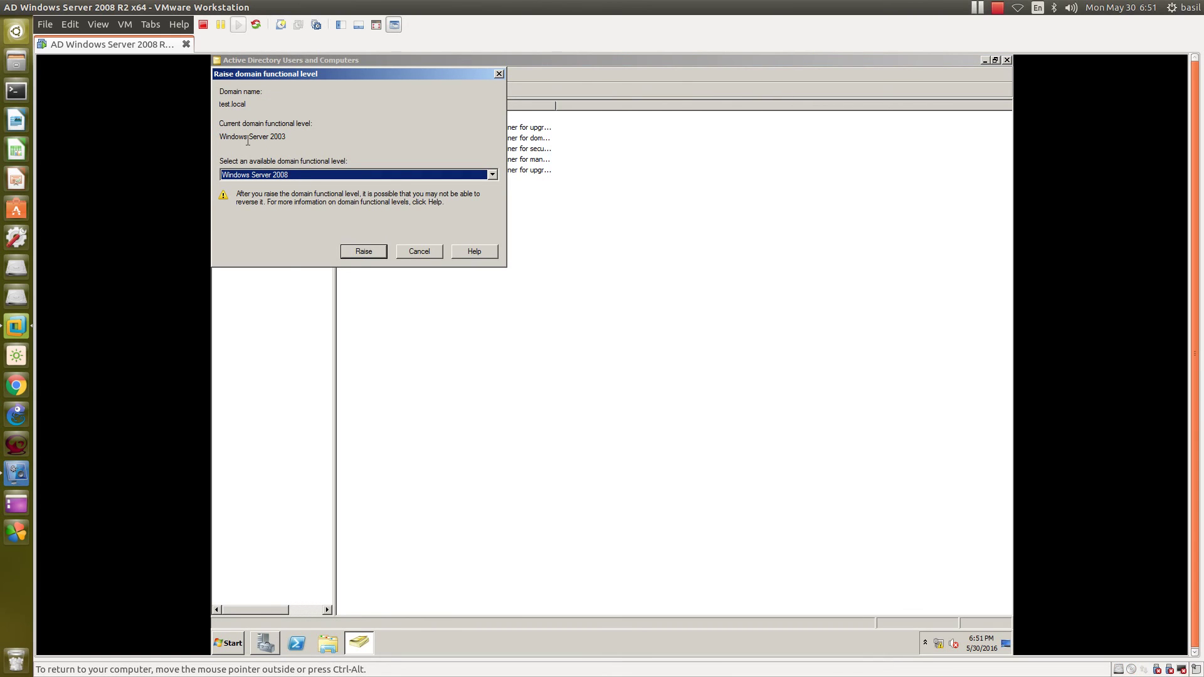
{"action": "left_click_drag", "start_coordinate": [219, 136], "coordinate": [286, 137]}
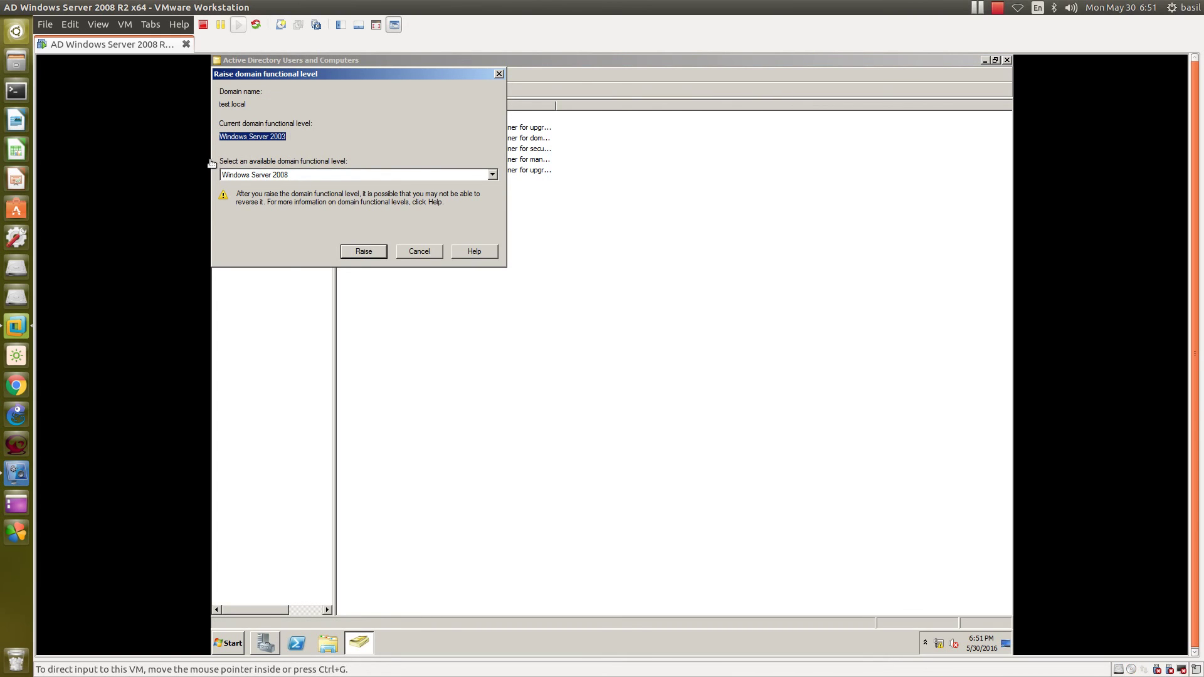
{"action": "left_click", "coordinate": [300, 175]}
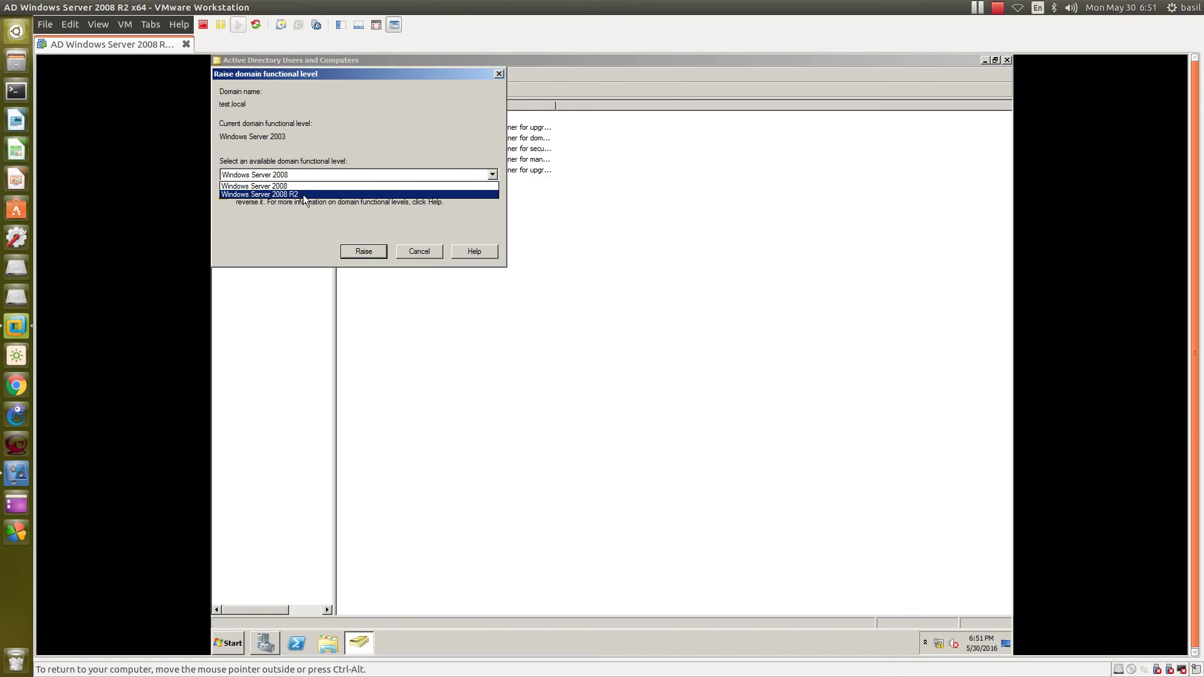
{"action": "left_click", "coordinate": [304, 195]}
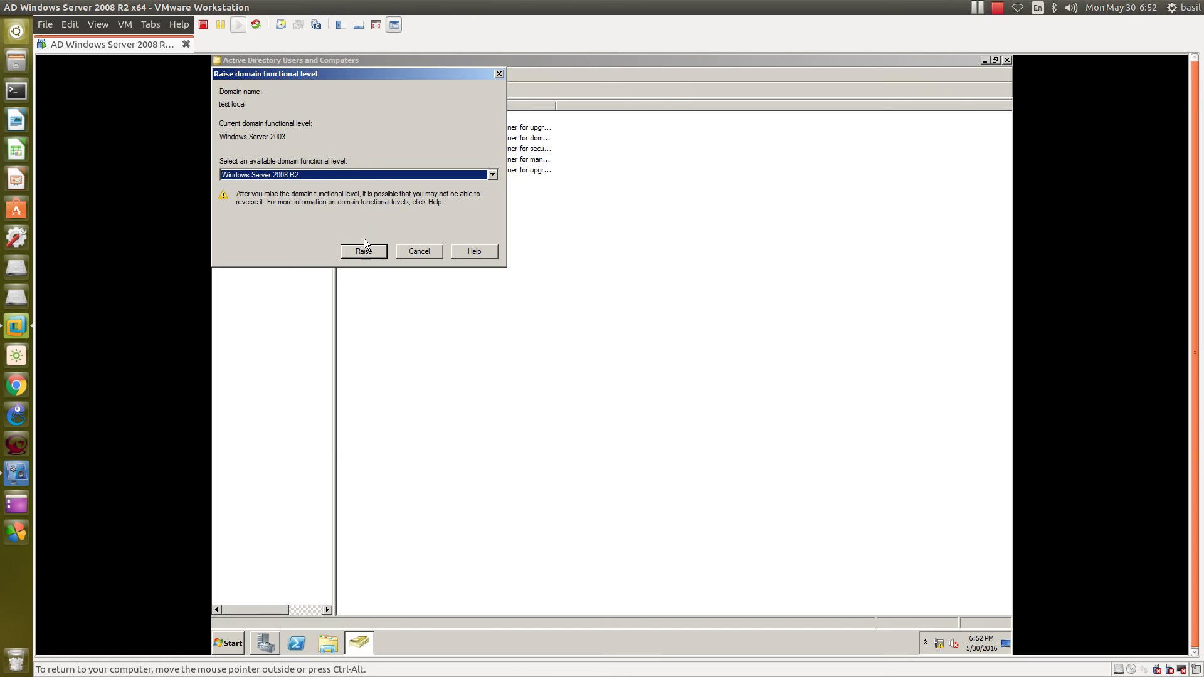
{"action": "left_click", "coordinate": [365, 257]}
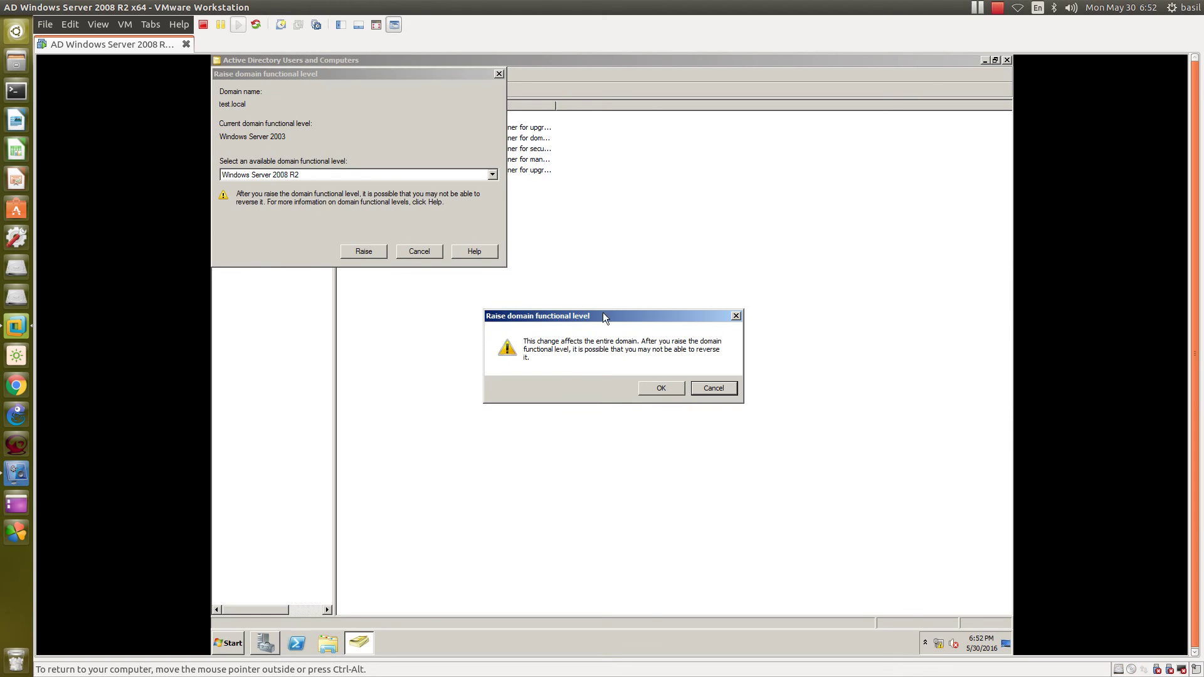
{"action": "left_click", "coordinate": [661, 388]}
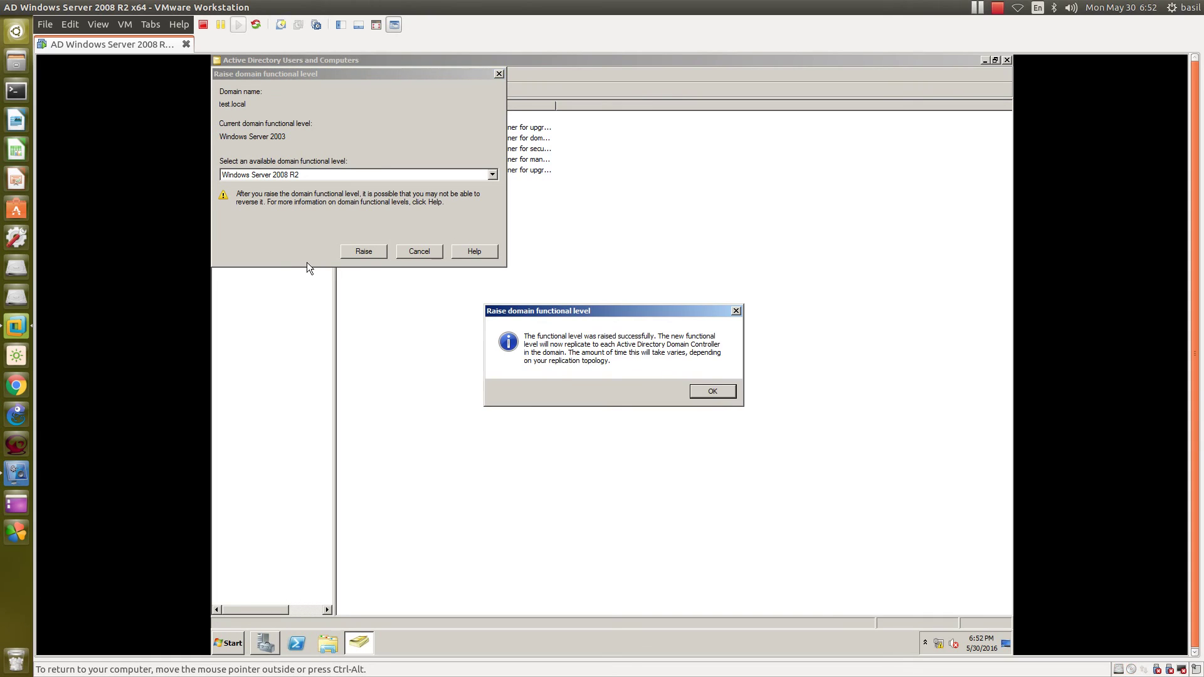
{"action": "left_click", "coordinate": [697, 390]}
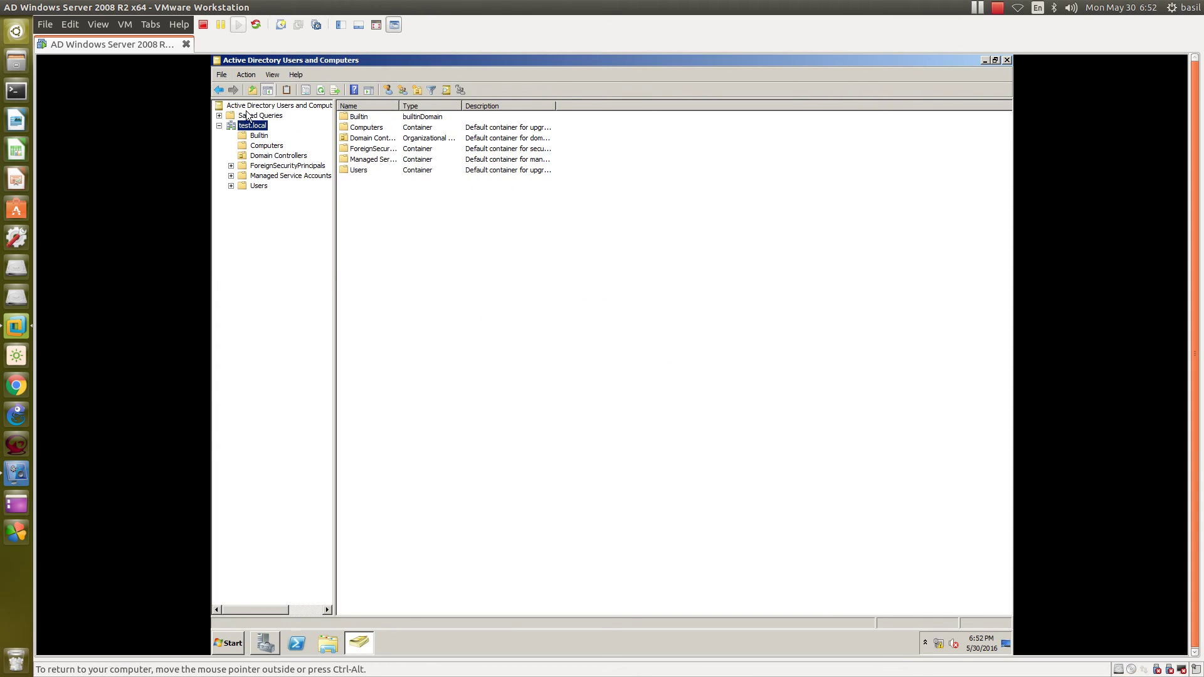
- Minimize Active Directory Users and Computers to return to the server desktop, and release input from the virtual machine
{"action": "left_click", "coordinate": [985, 59]}
{"action": "right_click", "coordinate": [411, 303]}
{"action": "left_click", "coordinate": [445, 332]}
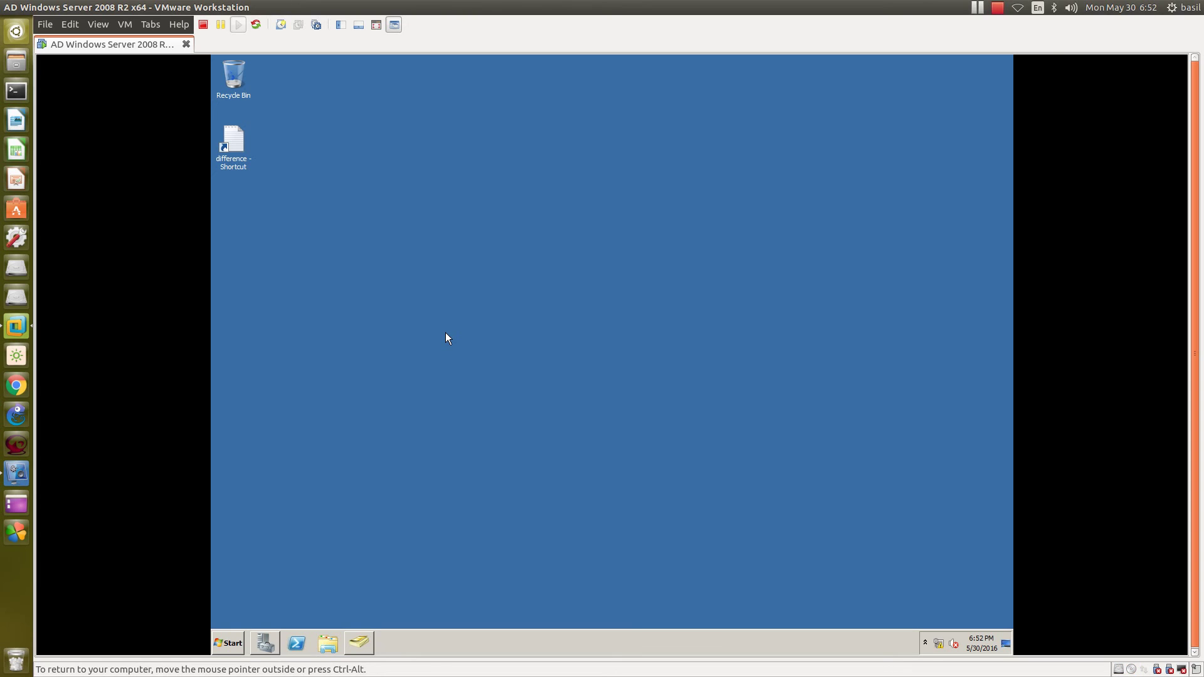
{"action": "key", "text": "ctrl+alt"}
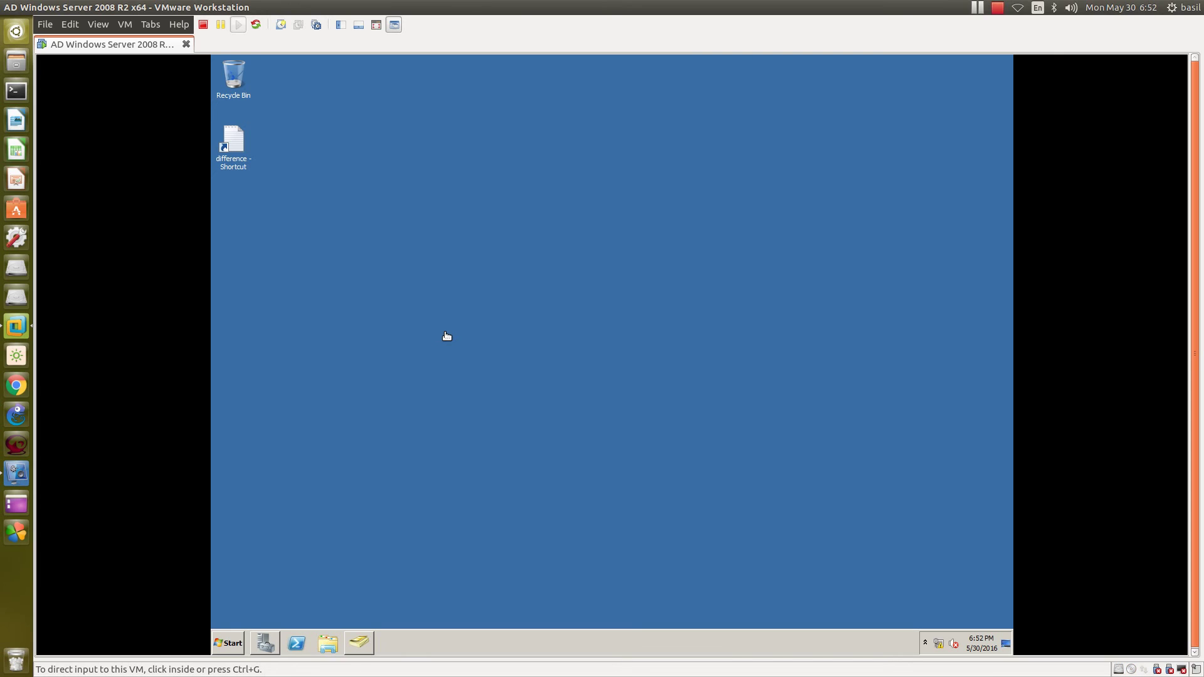